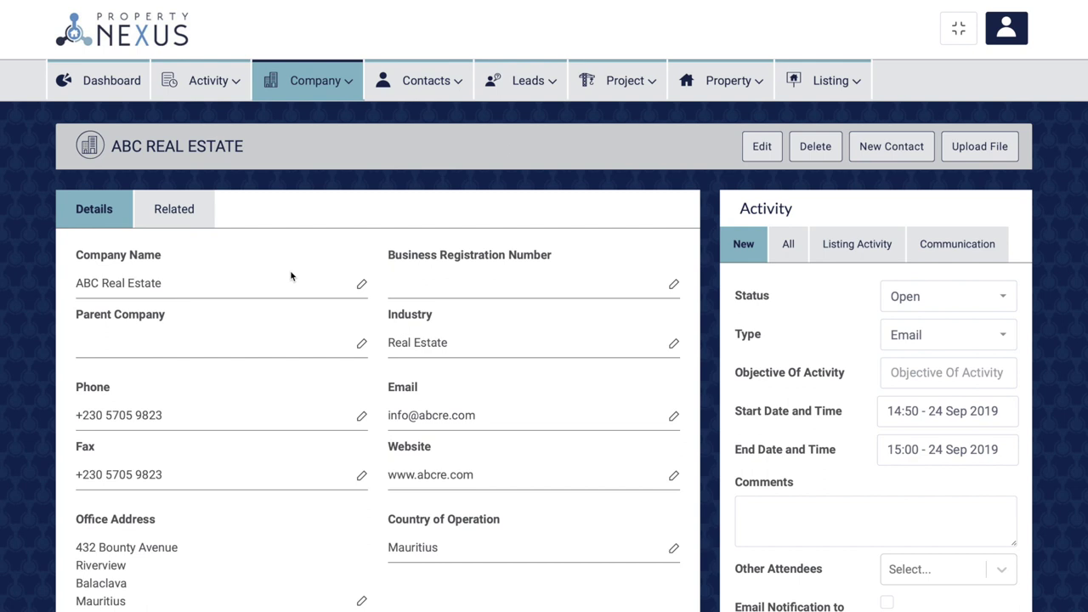
Expand the System Information of the ABC Real Estate company record and highlight its Record Owner field.
scroll(291, 276, "down", 3)
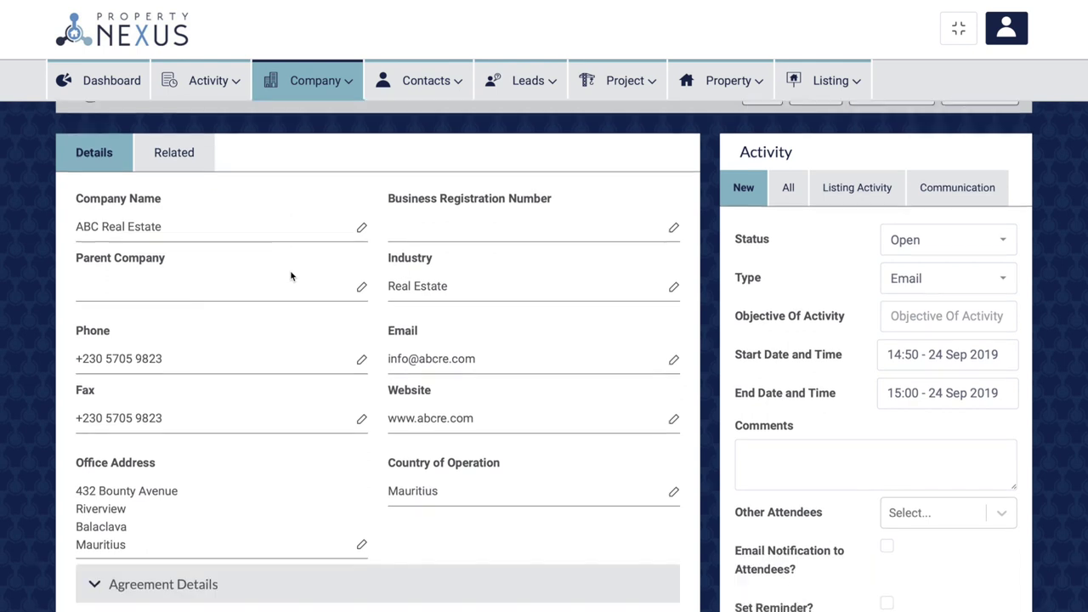
left_click(94, 564)
scroll(93, 566, "down", 2)
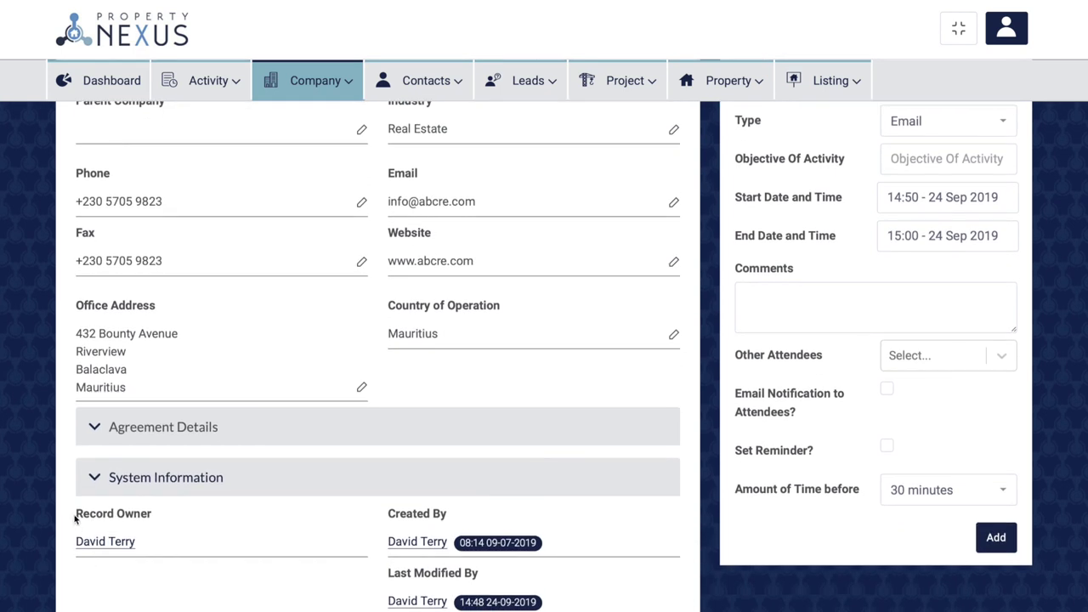
left_click_drag(75, 513, 149, 515)
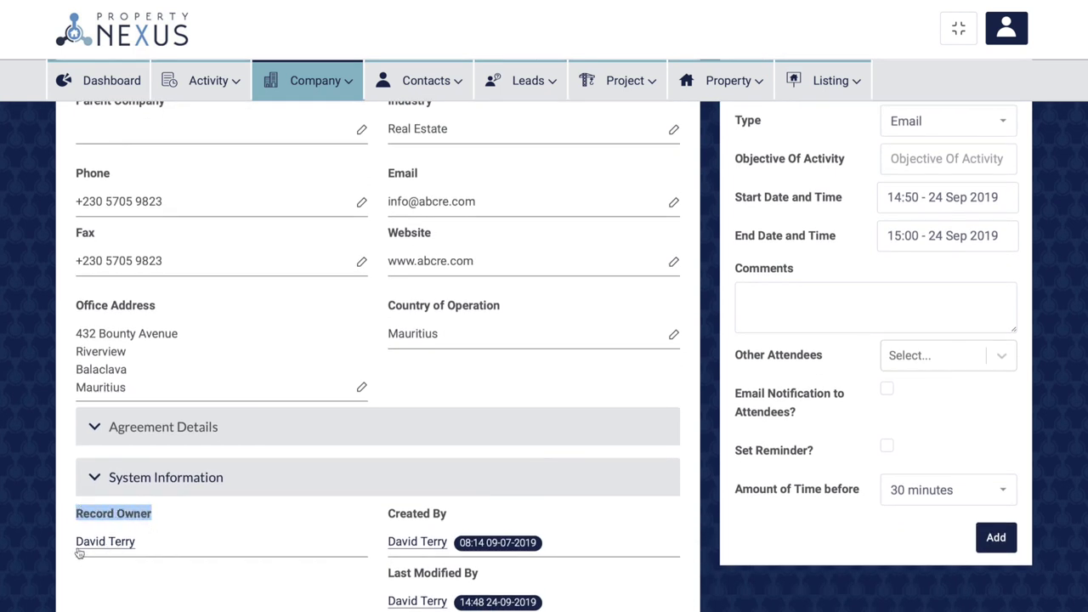
Open the ABC Real Estate company for editing and choose a different user as its Record Owner.
scroll(498, 383, "up", 5)
left_click(762, 147)
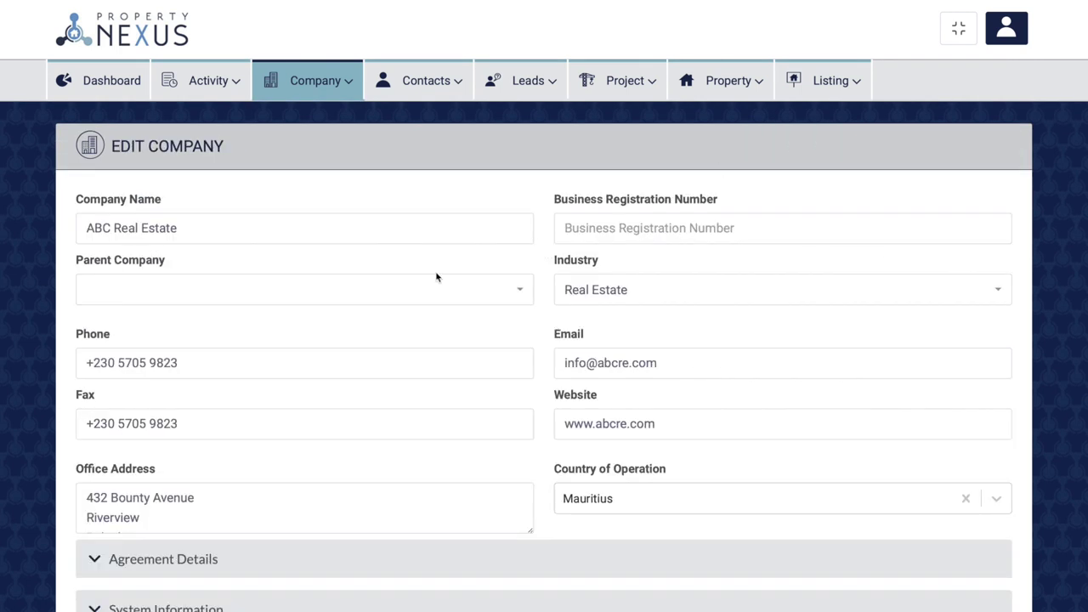
scroll(98, 601, "down", 1)
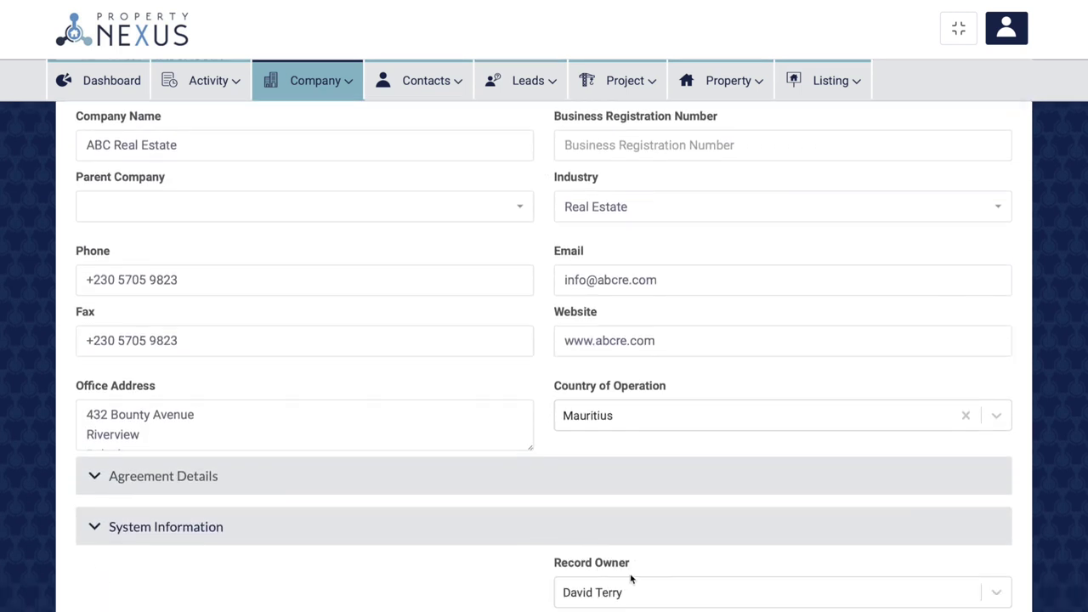
left_click(629, 592)
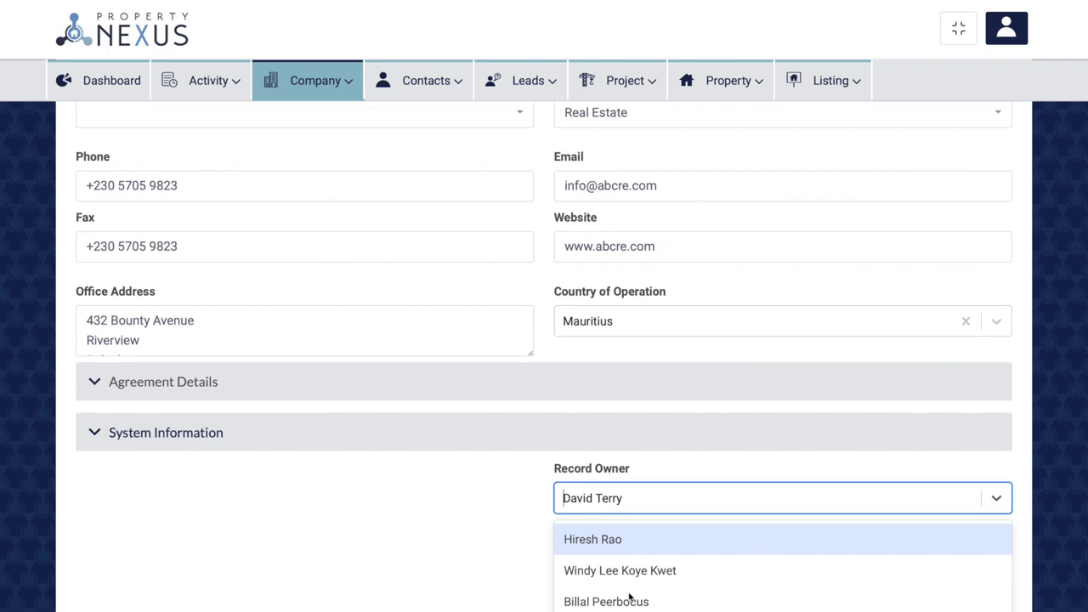
left_click(627, 599)
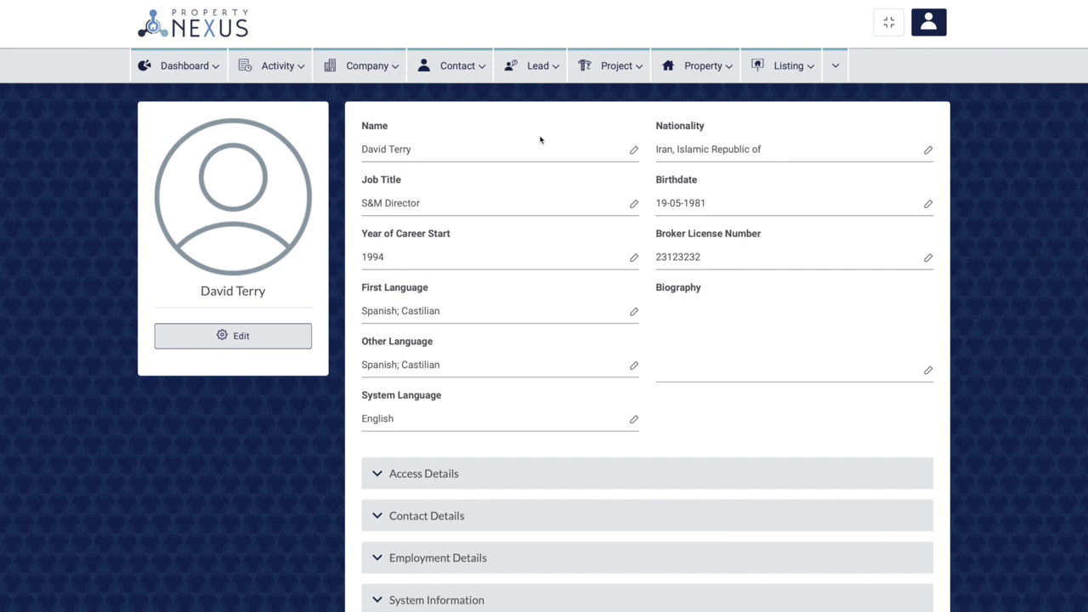
Examine the Access Details, Contact Details, Employment Details and System Information sections of the user's profile.
scroll(539, 141, "down", 1)
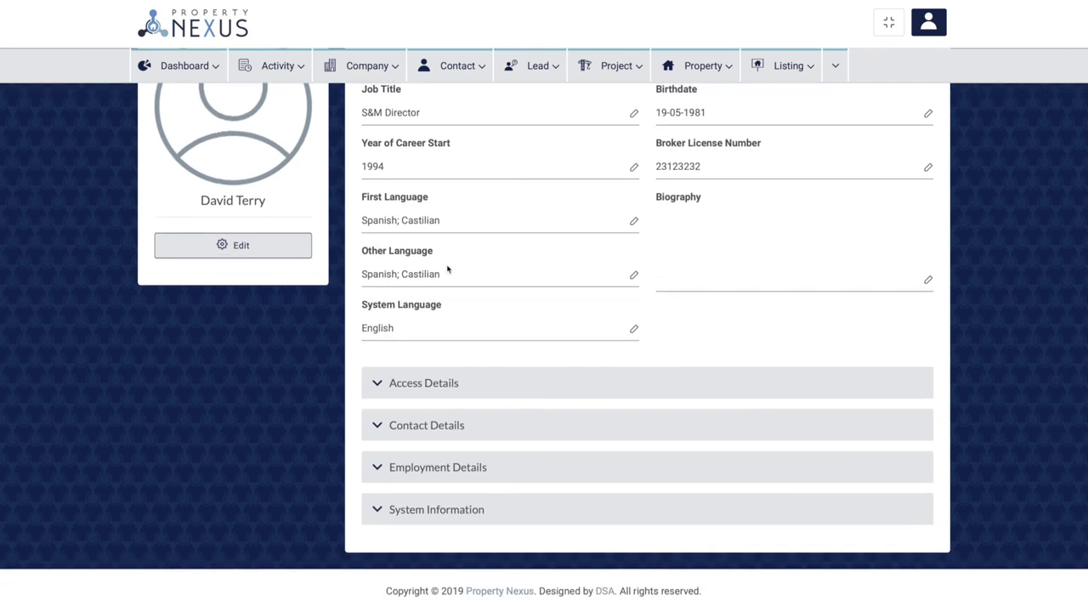
left_click(380, 384)
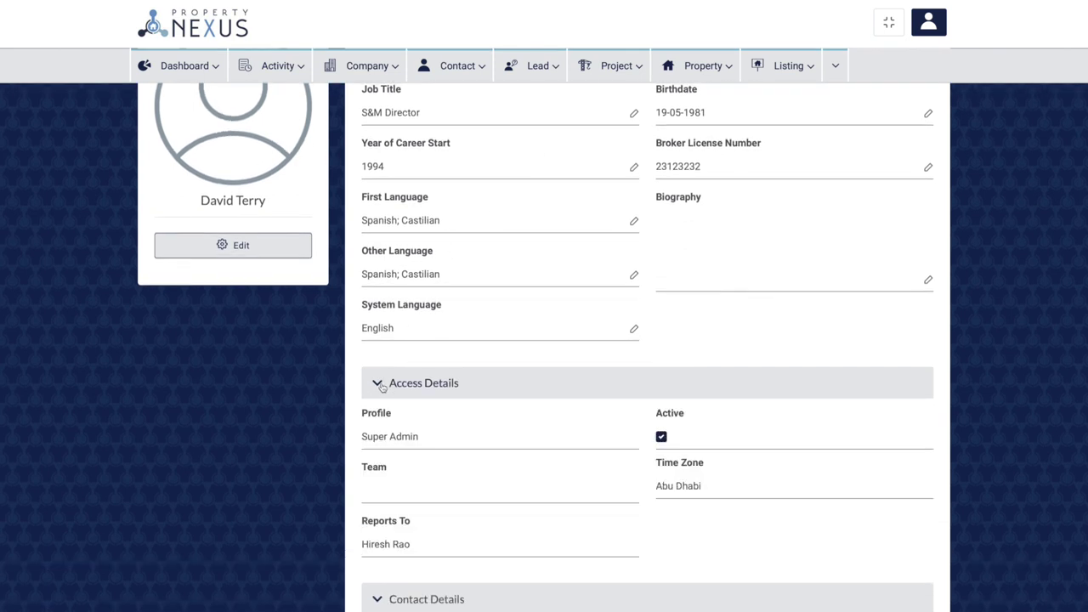
scroll(381, 386, "down", 2)
left_click(377, 436)
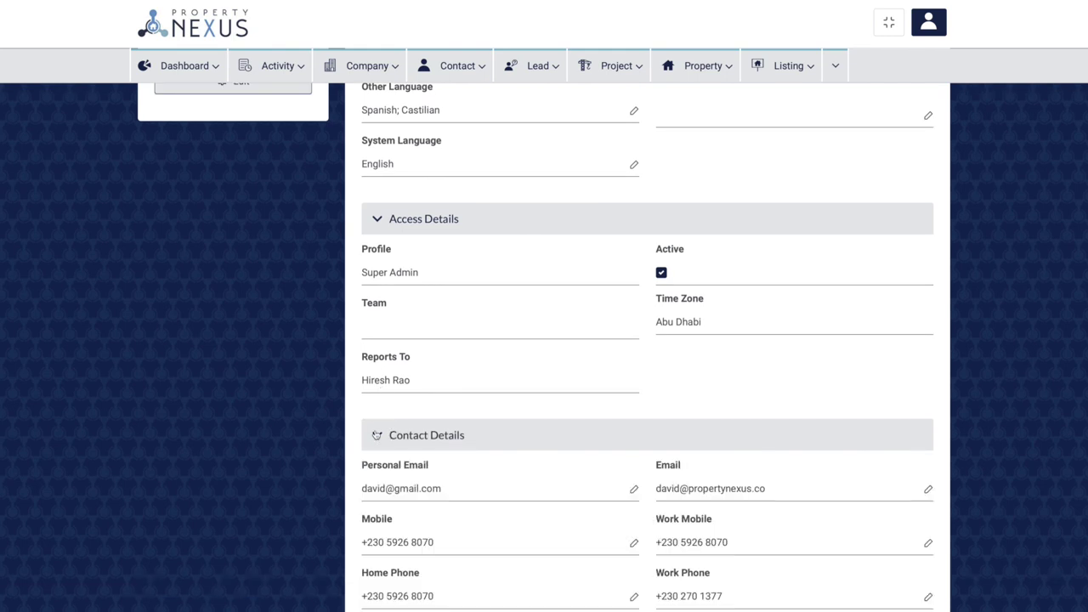
scroll(377, 436, "down", 3)
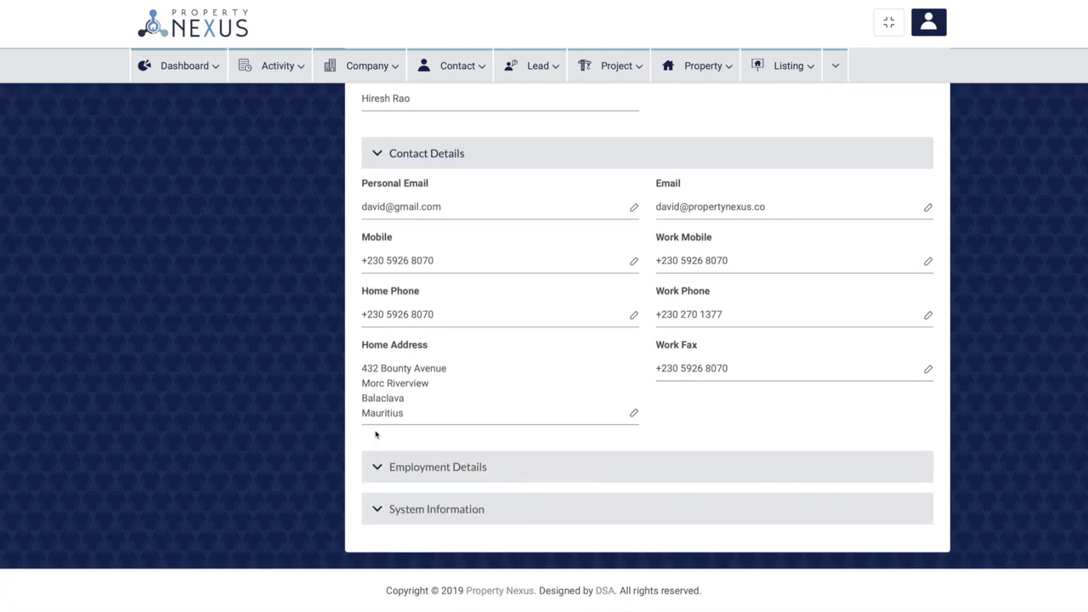
left_click(376, 468)
scroll(376, 469, "down", 3)
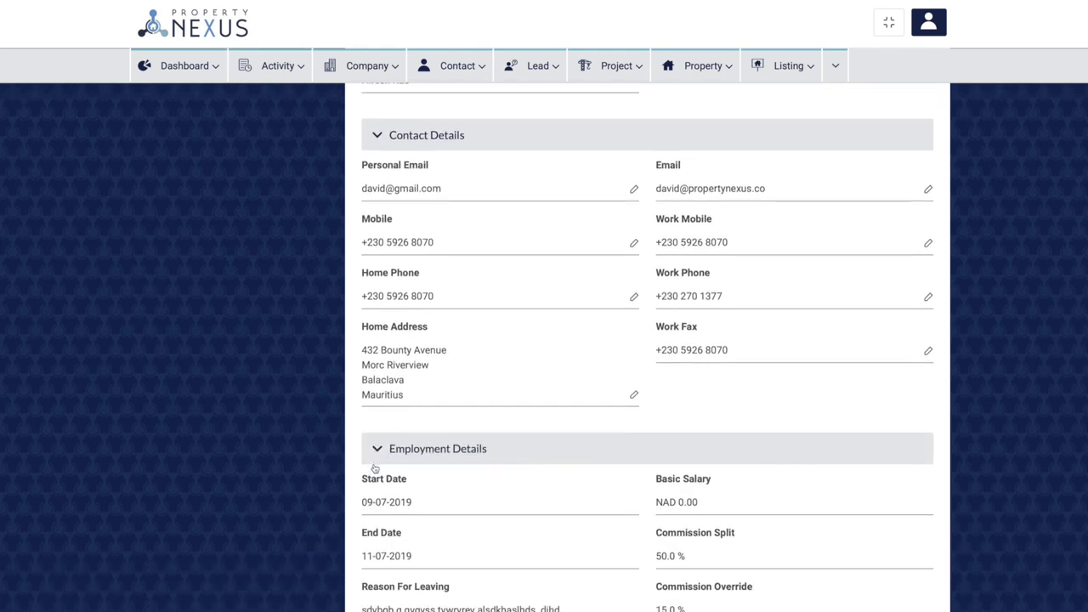
left_click(374, 510)
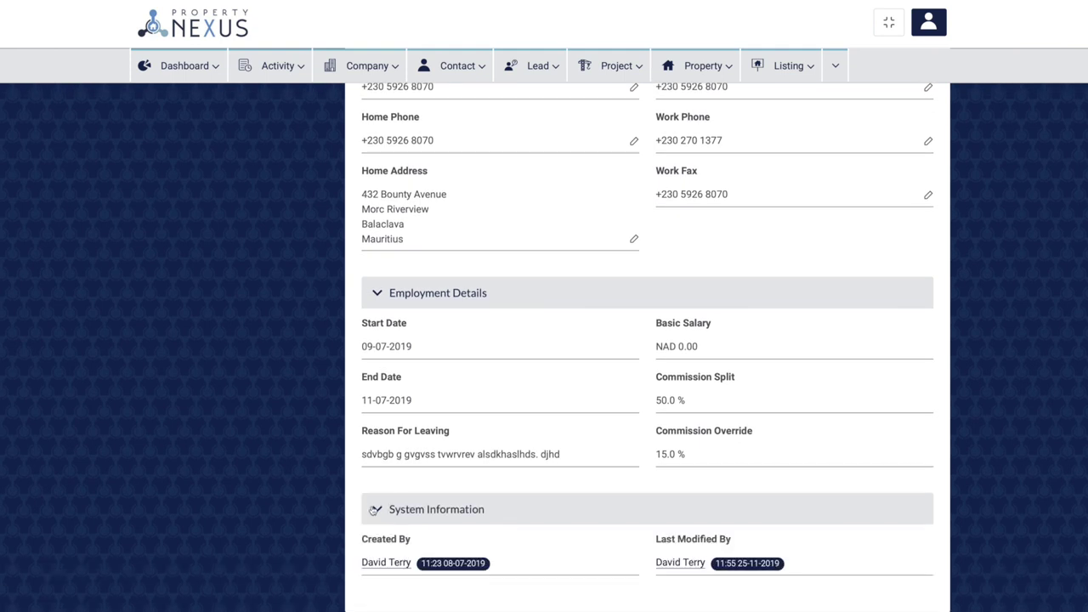
Return to the profile's main details and highlight the System Language field.
scroll(375, 509, "up", 10)
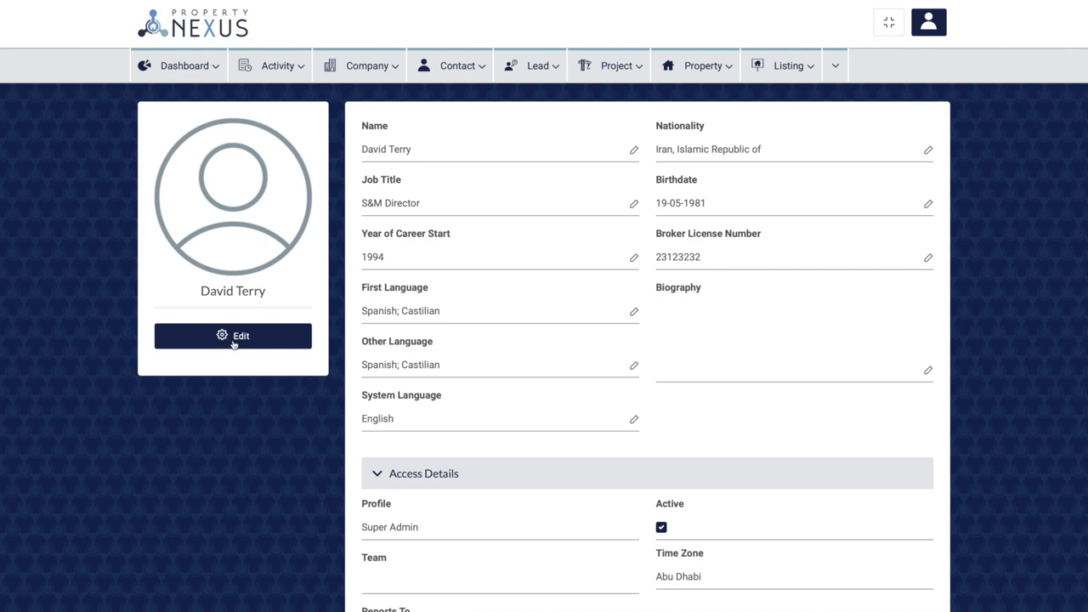
left_click(363, 397)
left_click_drag(363, 397, 447, 396)
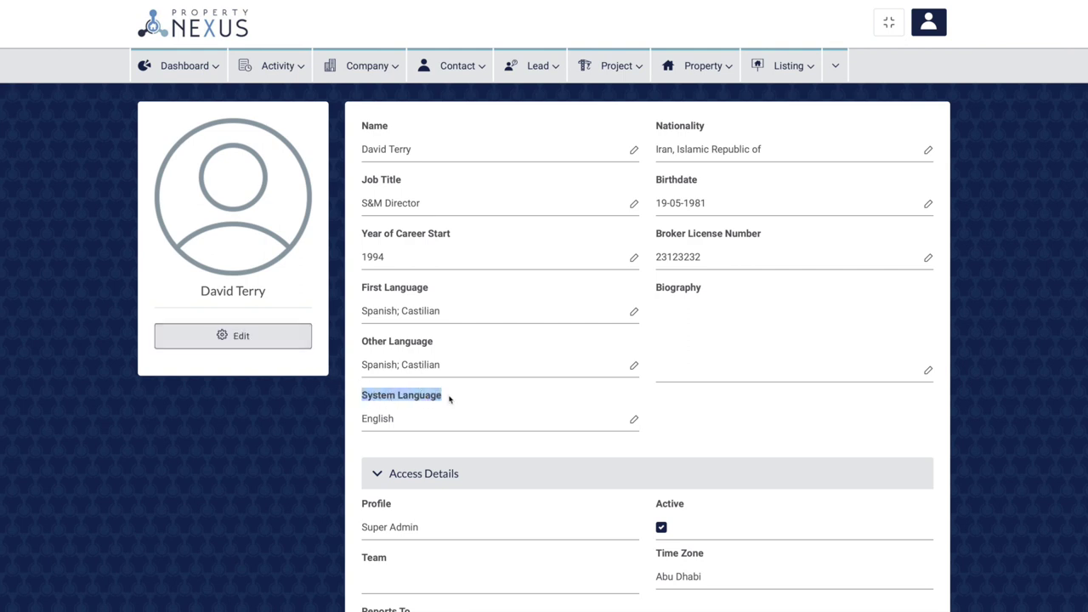
left_click(449, 398)
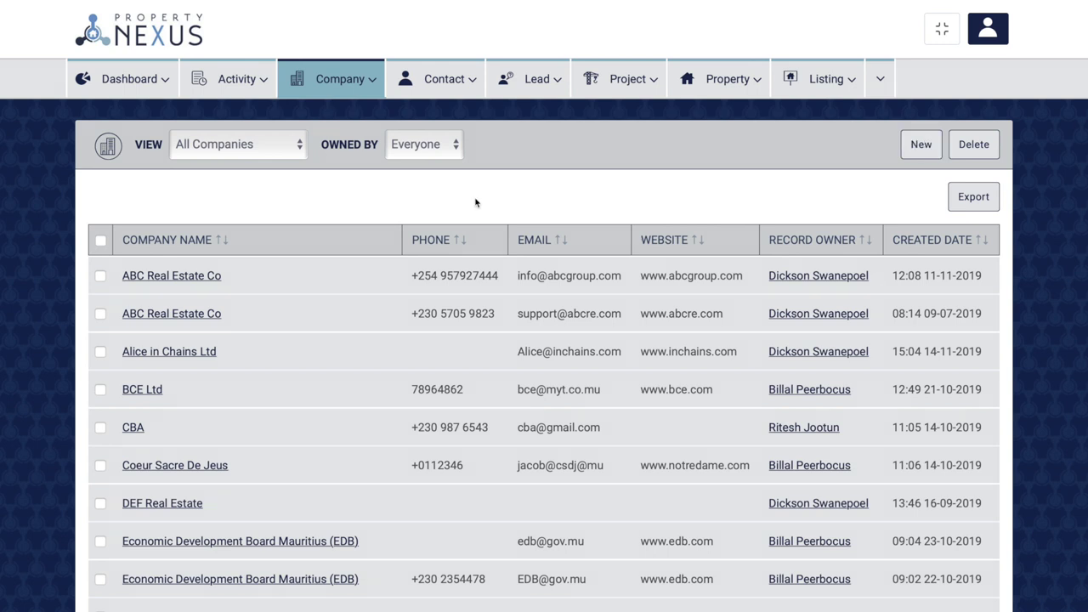
Open a new company form and create the company record.
left_click(340, 80)
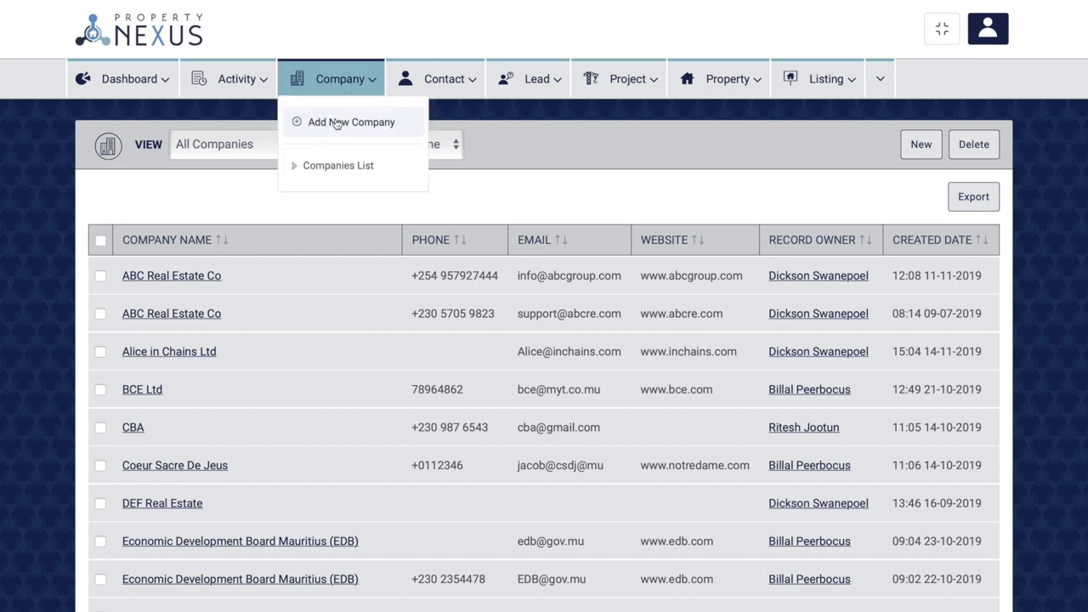
left_click(335, 122)
scroll(336, 123, "down", 5)
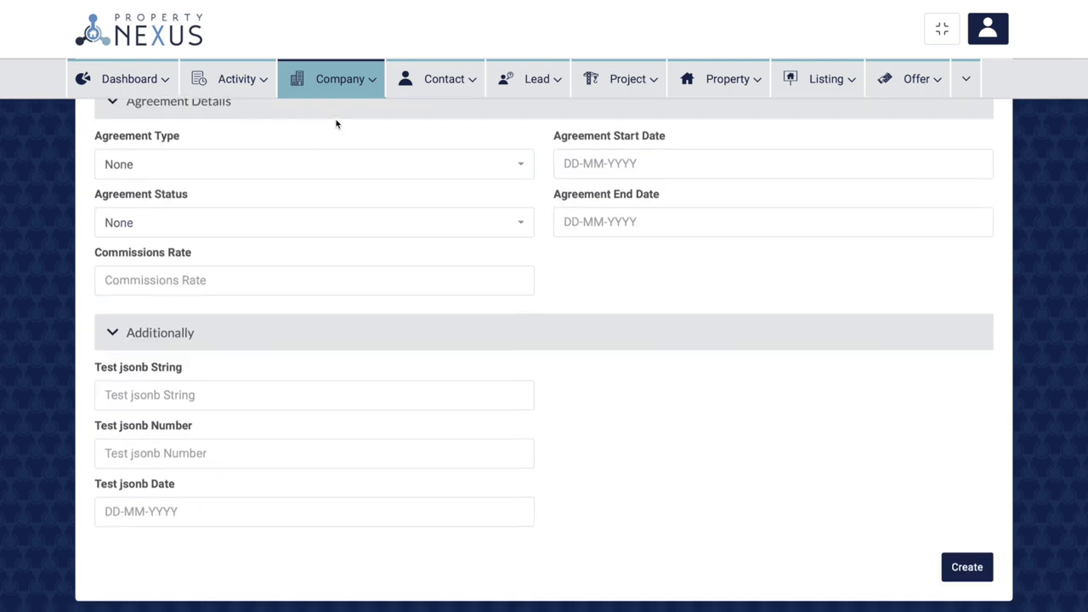
left_click(966, 576)
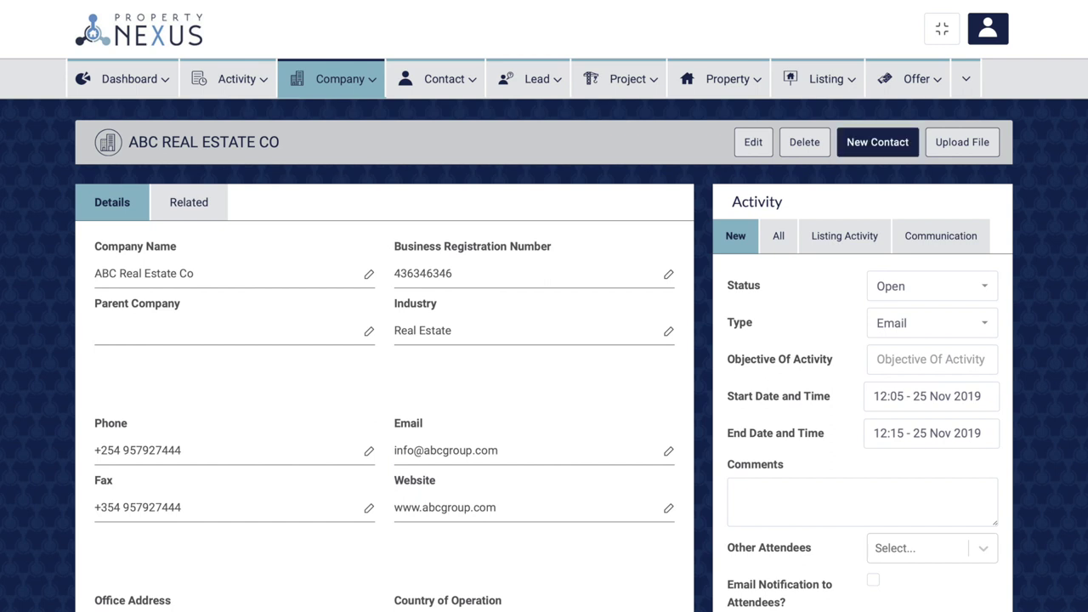
View the related records of the ABC Real Estate Co company.
left_click(189, 202)
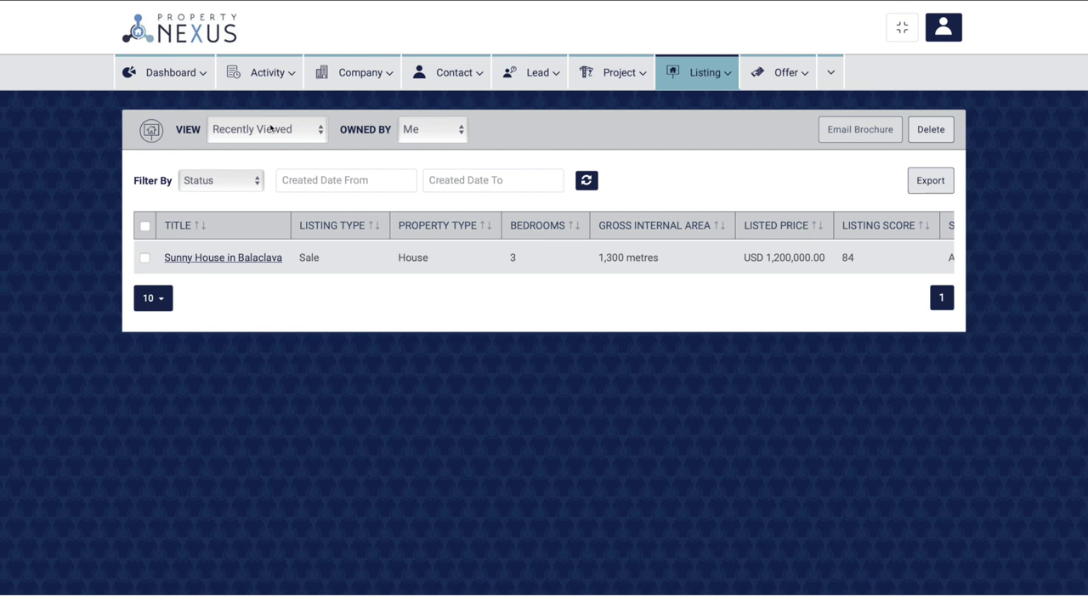
Switch the listing table to the Listings view and show the records owned by Everyone.
left_click(270, 128)
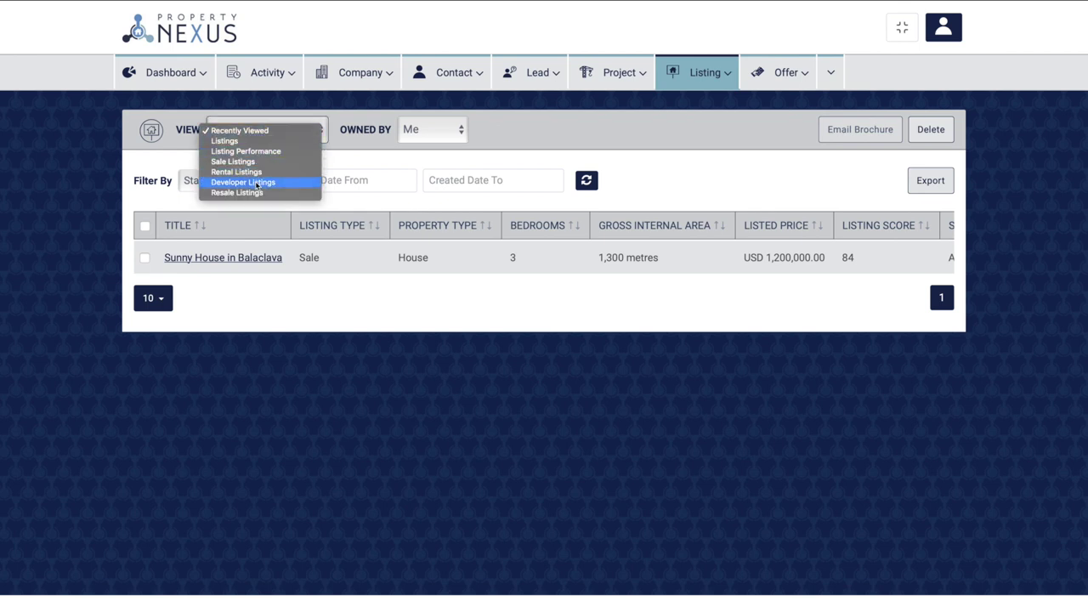
left_click(239, 142)
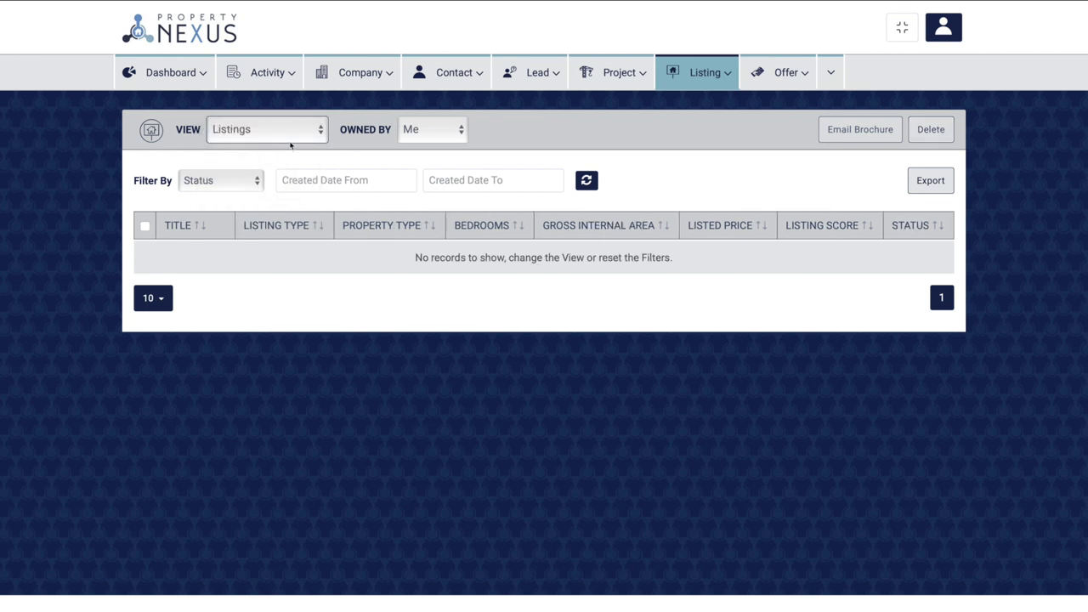
left_click(441, 134)
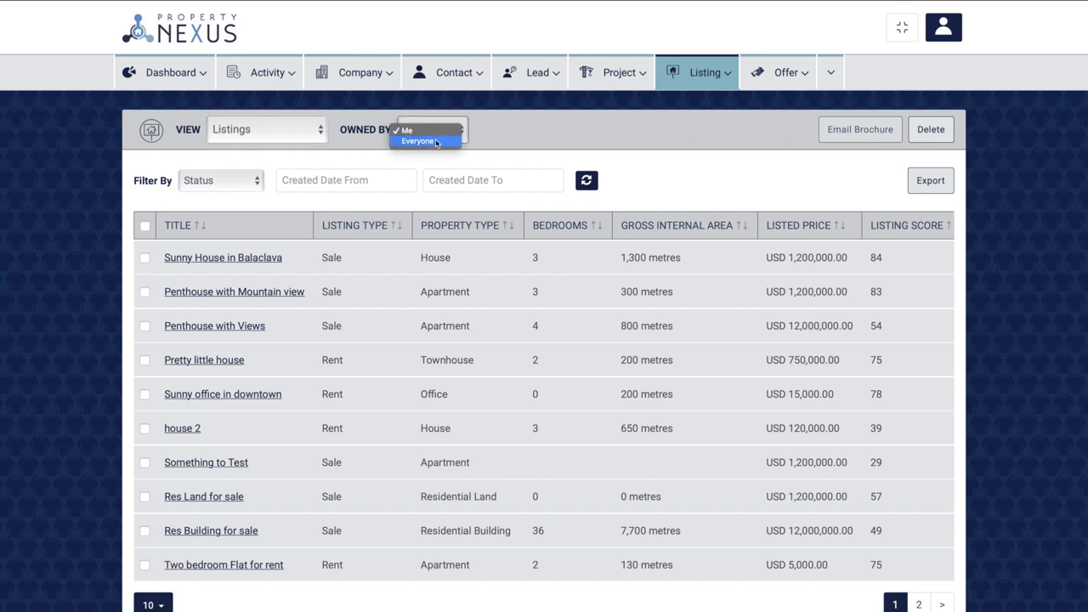
left_click(437, 141)
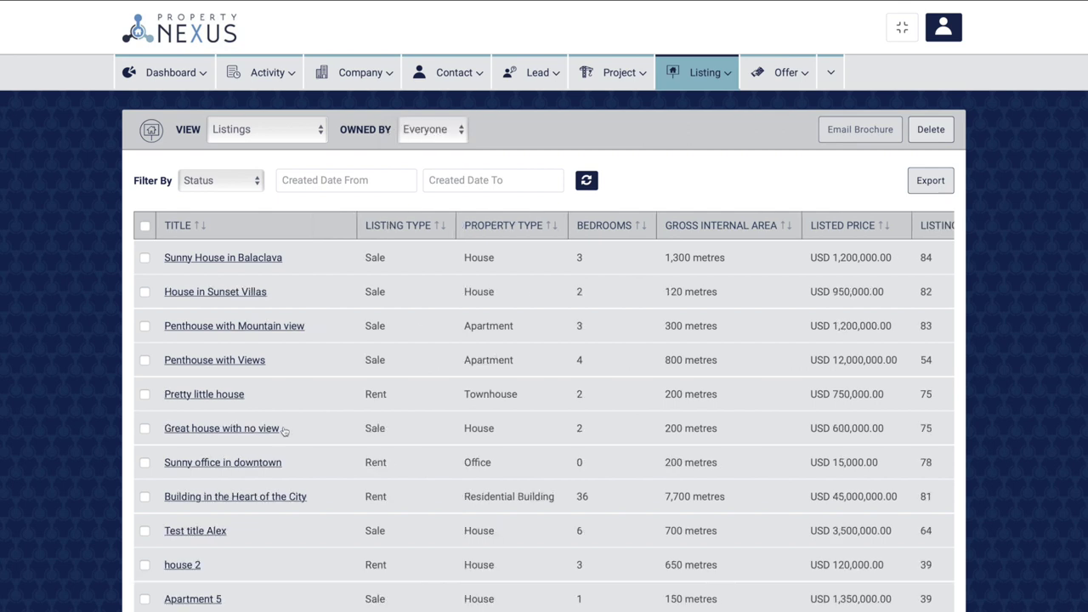
Filter the listings to Active status with a created date from 01-10-2019, and open the end date for selection.
left_click(205, 185)
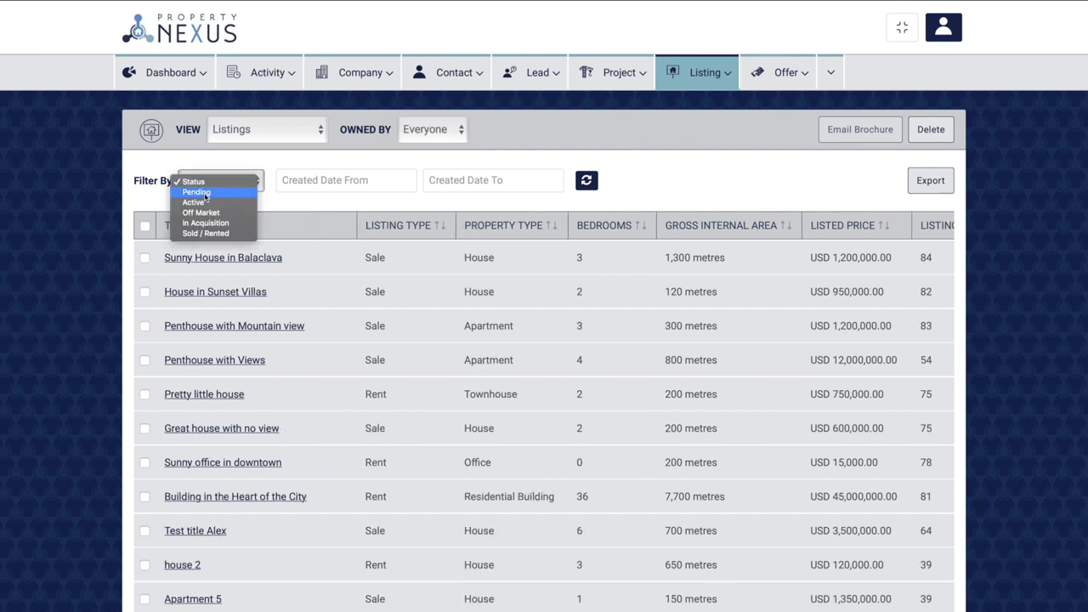
left_click(204, 203)
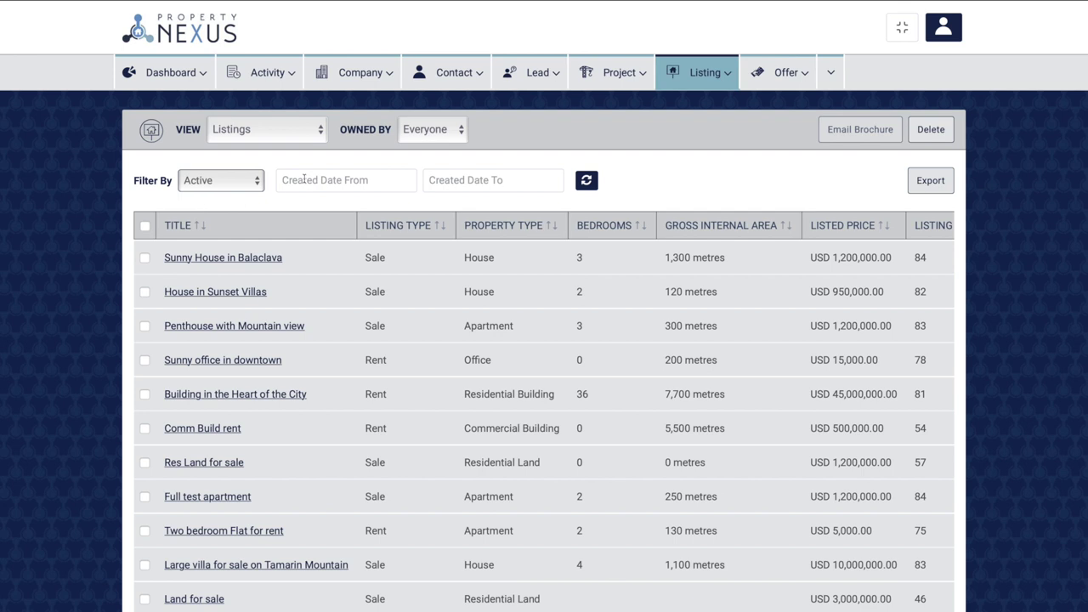
left_click(304, 180)
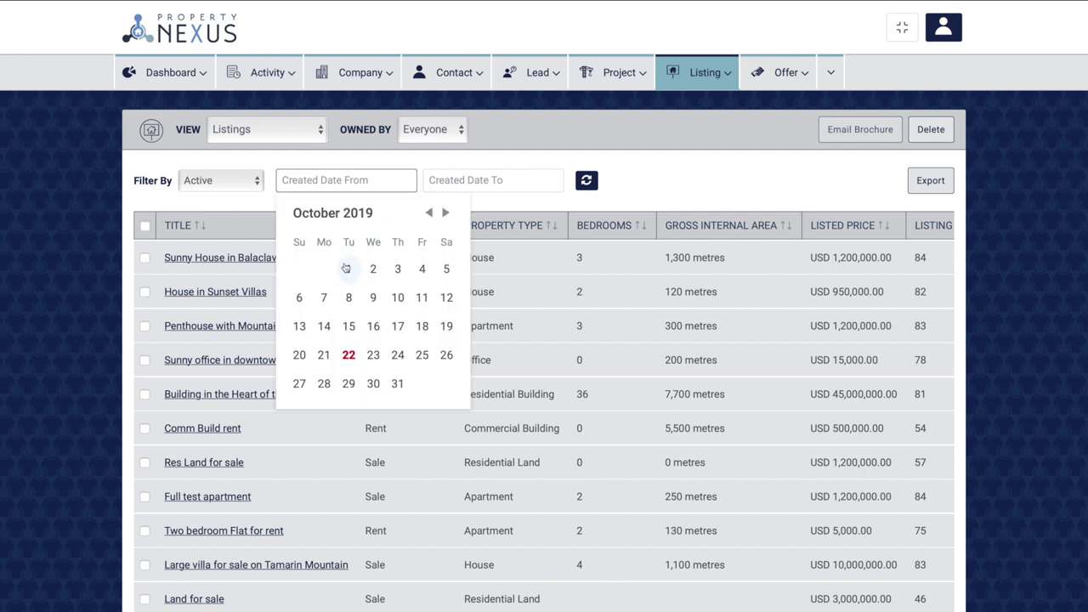
left_click(347, 267)
left_click(453, 180)
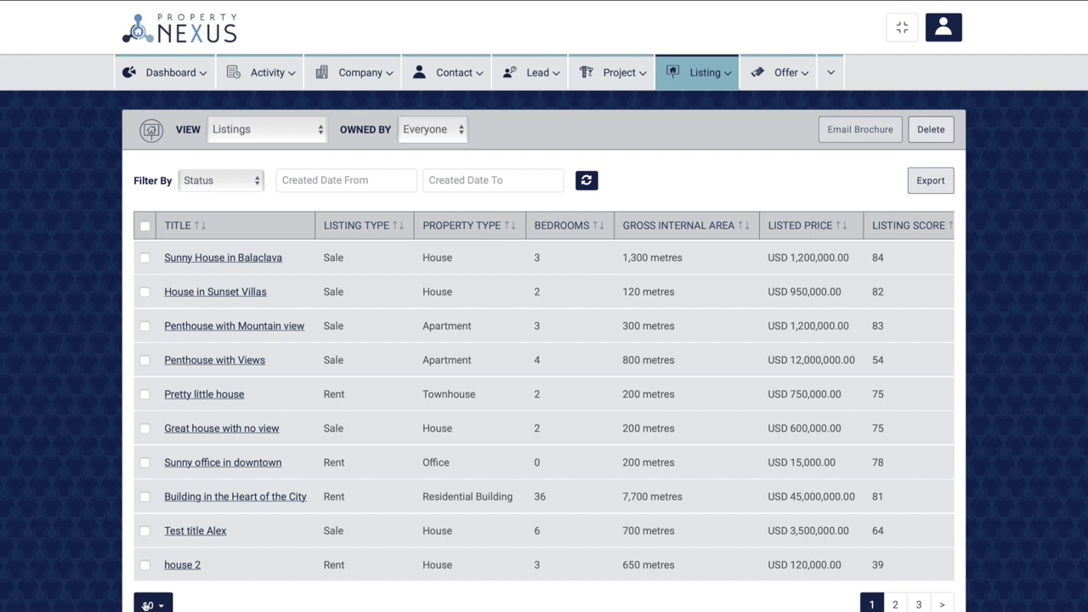
Set the listings table to 50 records per page and export the listings.
left_click(148, 605)
scroll(148, 605, "down", 1)
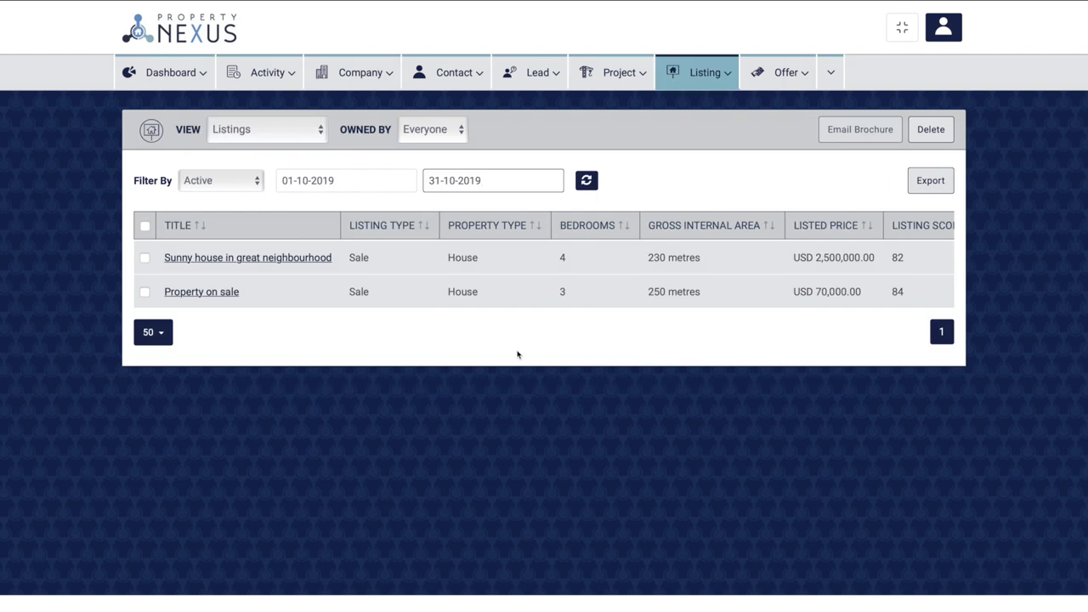
left_click(929, 182)
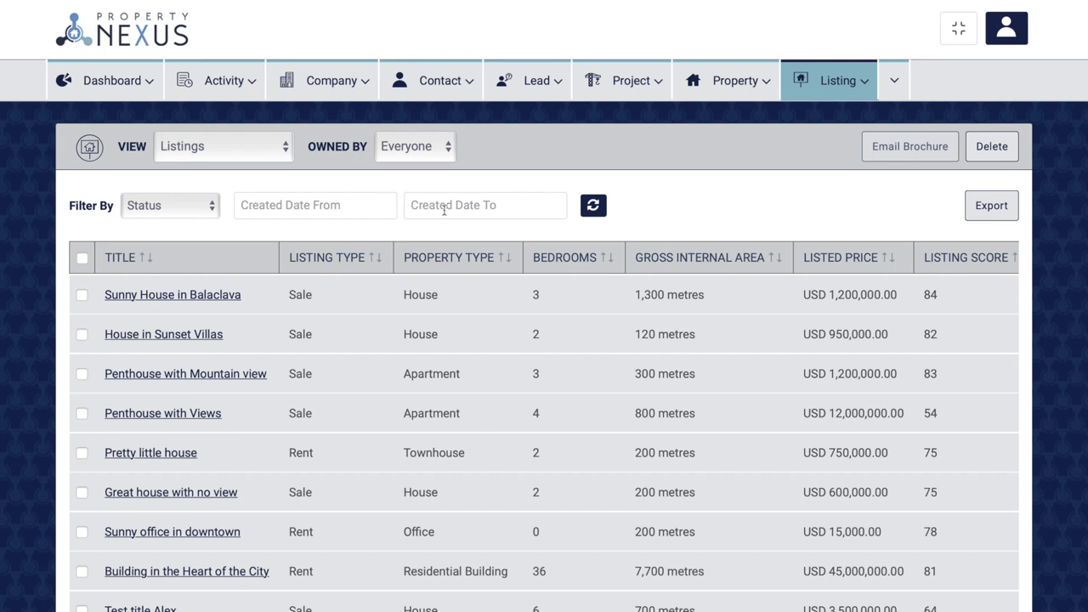
left_click(989, 214)
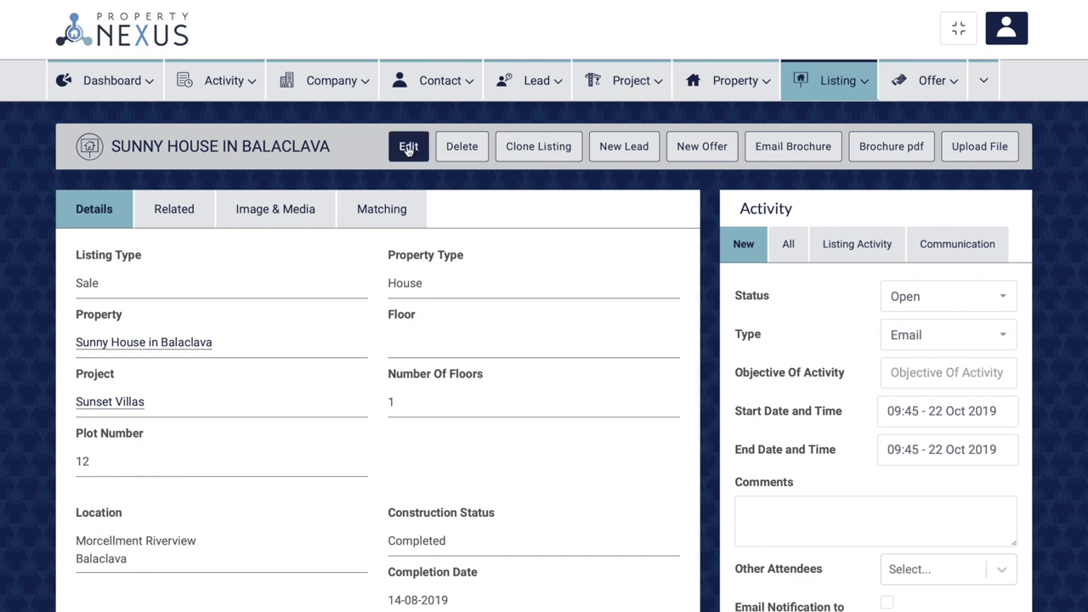
Turn off Advertise on Our Website for the Sunny House in Balaclava listing and save the update.
scroll(480, 264, "down", 9)
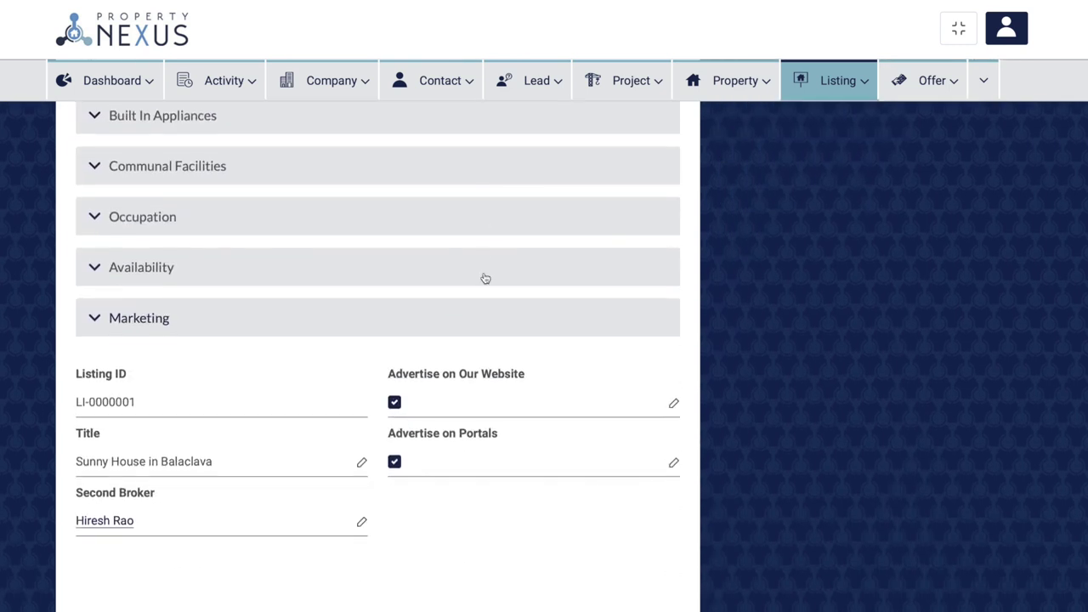
scroll(484, 278, "down", 1)
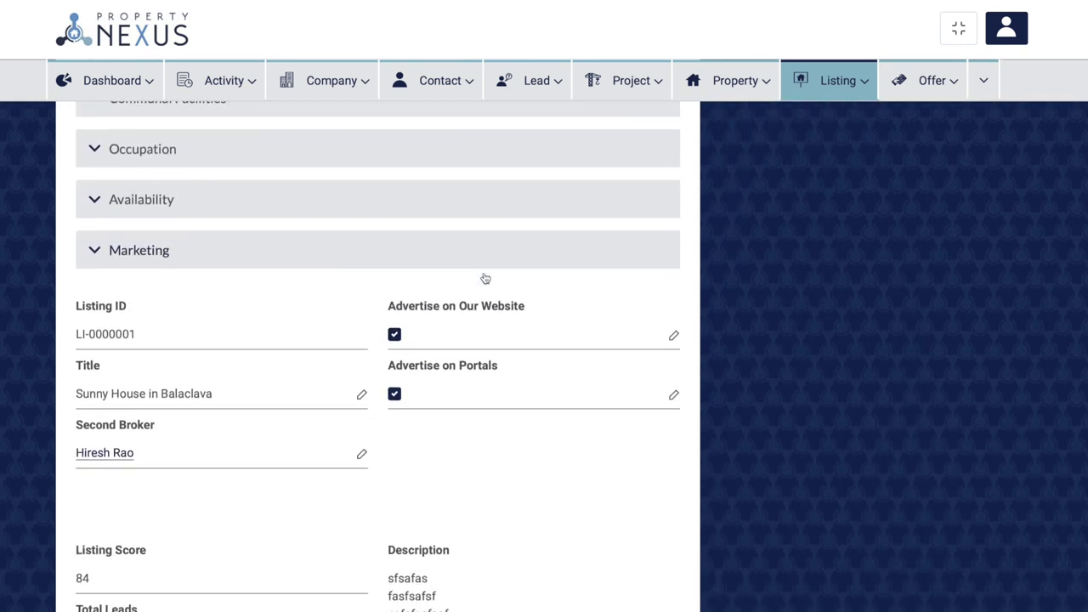
left_click(673, 338)
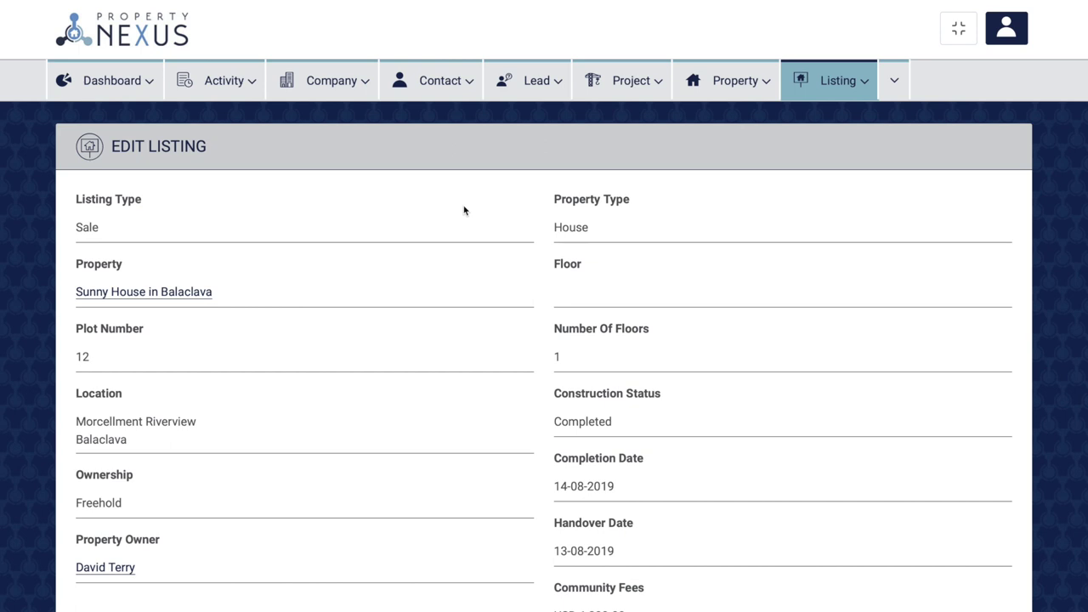
scroll(464, 211, "down", 5)
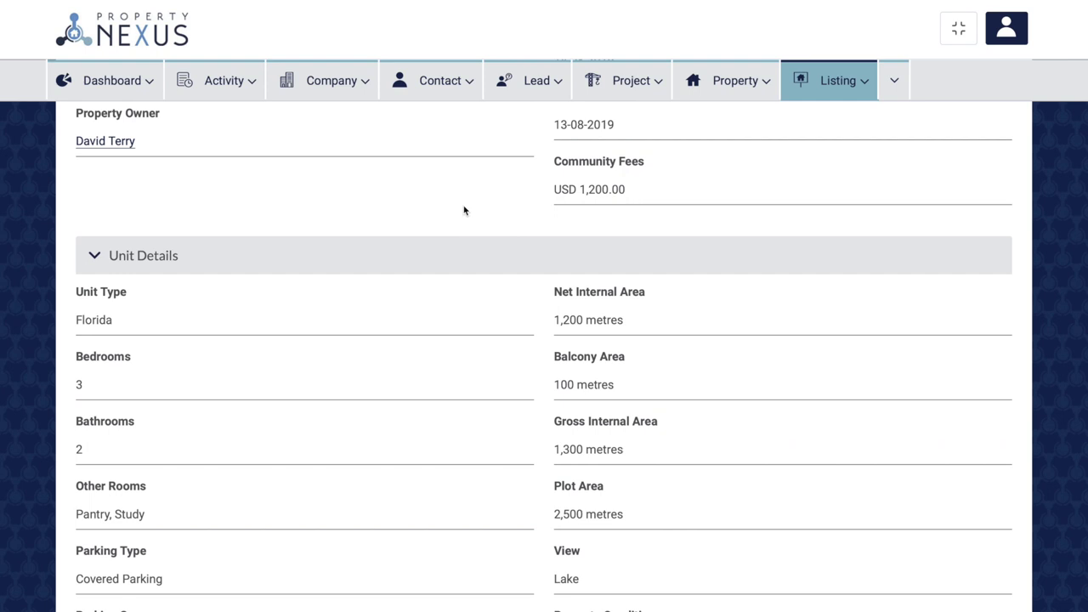
scroll(464, 210, "down", 3)
scroll(464, 211, "down", 3)
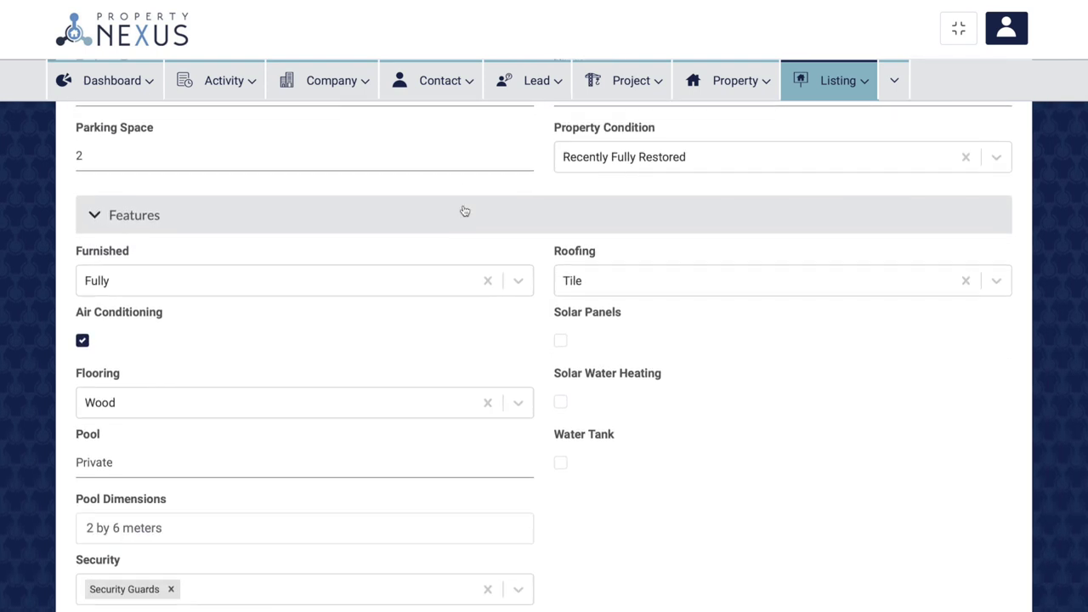
scroll(464, 211, "down", 10)
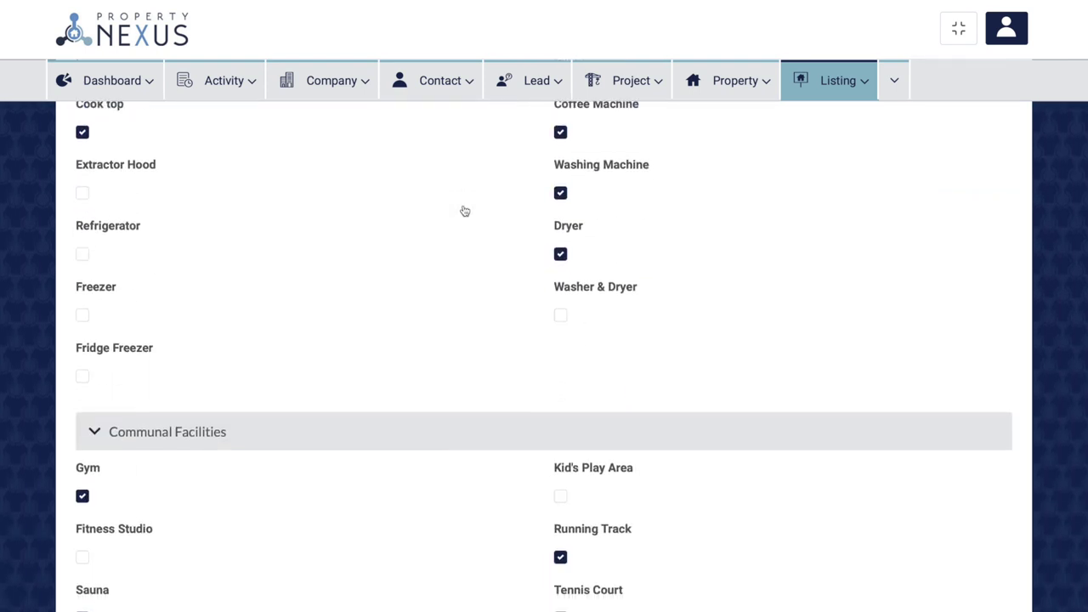
scroll(465, 211, "down", 15)
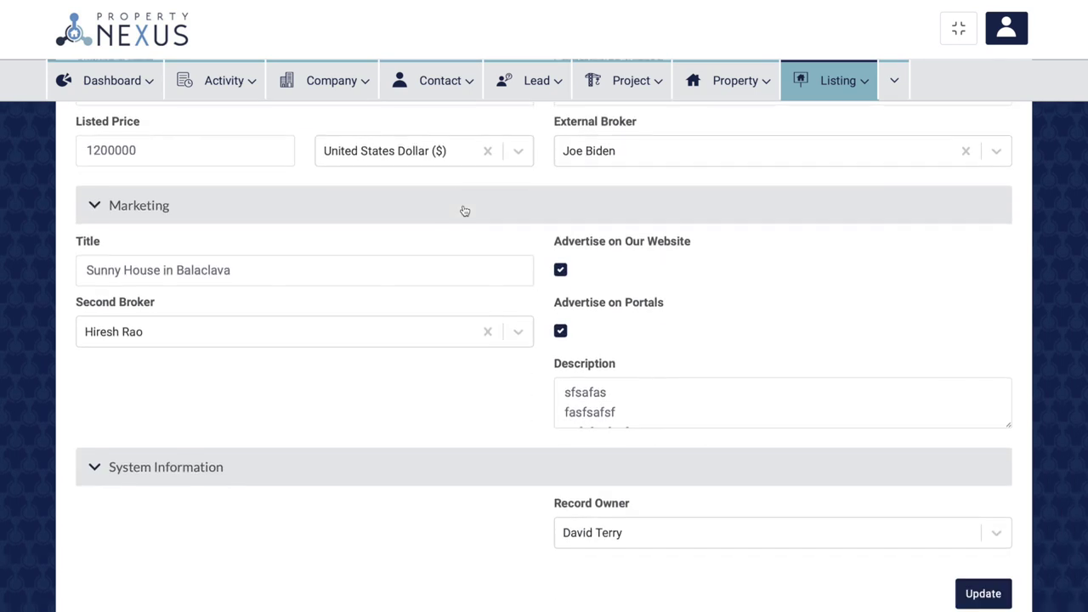
left_click(561, 270)
left_click(983, 592)
left_click(983, 592)
left_click(984, 592)
left_click(984, 592)
left_click(984, 592)
left_click(983, 592)
left_click(983, 593)
left_click(984, 592)
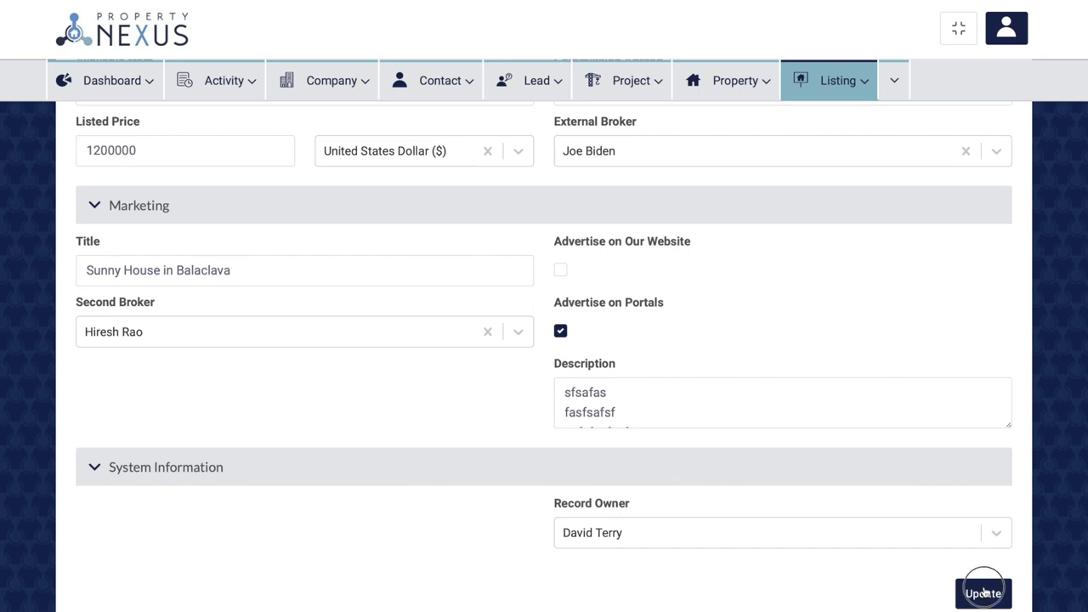
left_click(983, 592)
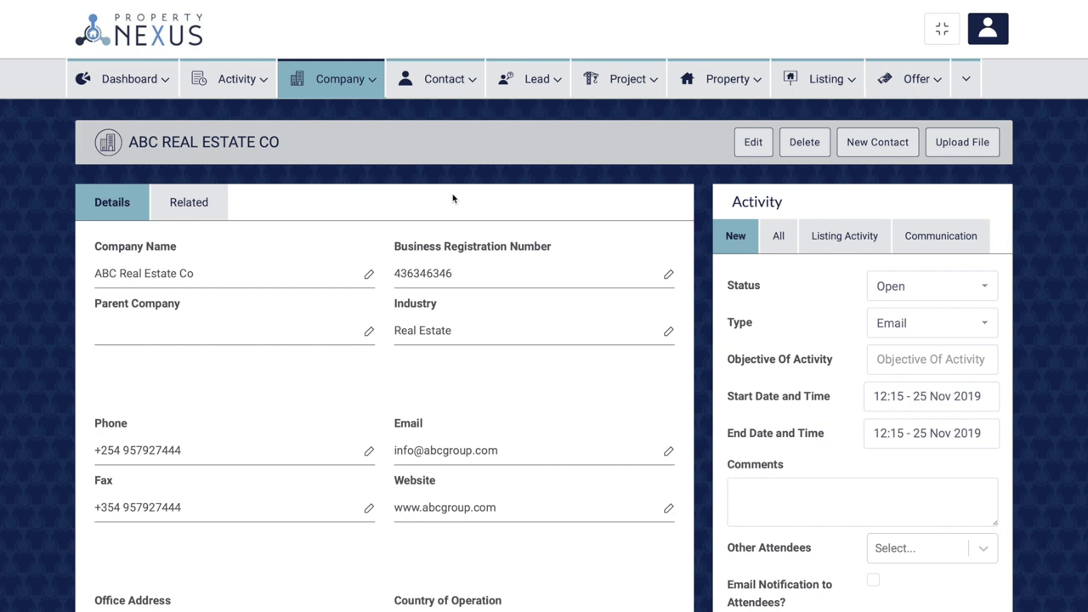
Examine the related records of the ABC Real Estate Co company, including the Files section and its file selection dialog.
left_click(186, 202)
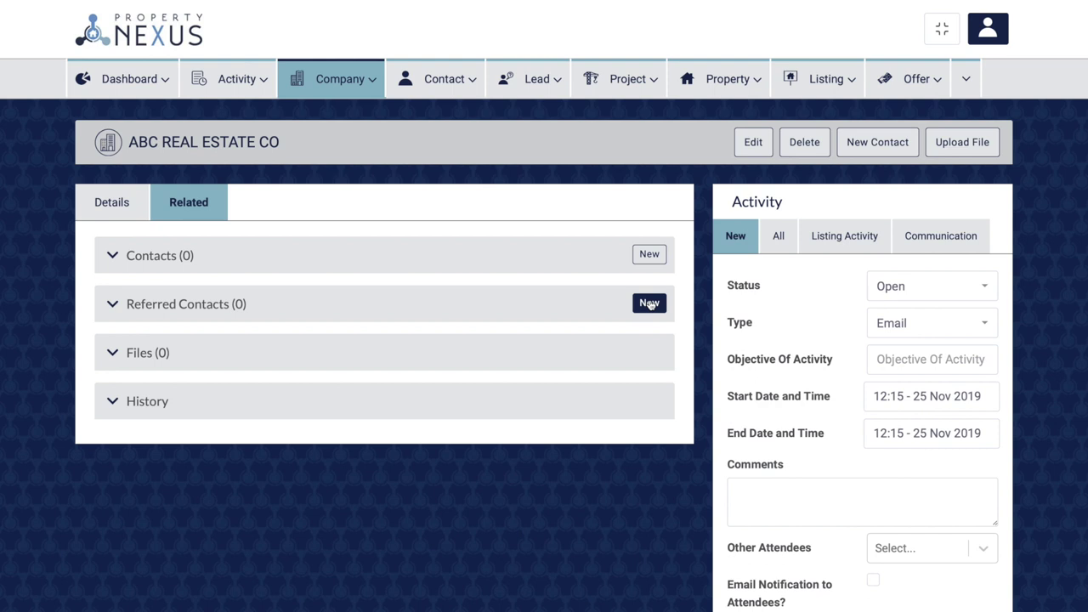
left_click(112, 351)
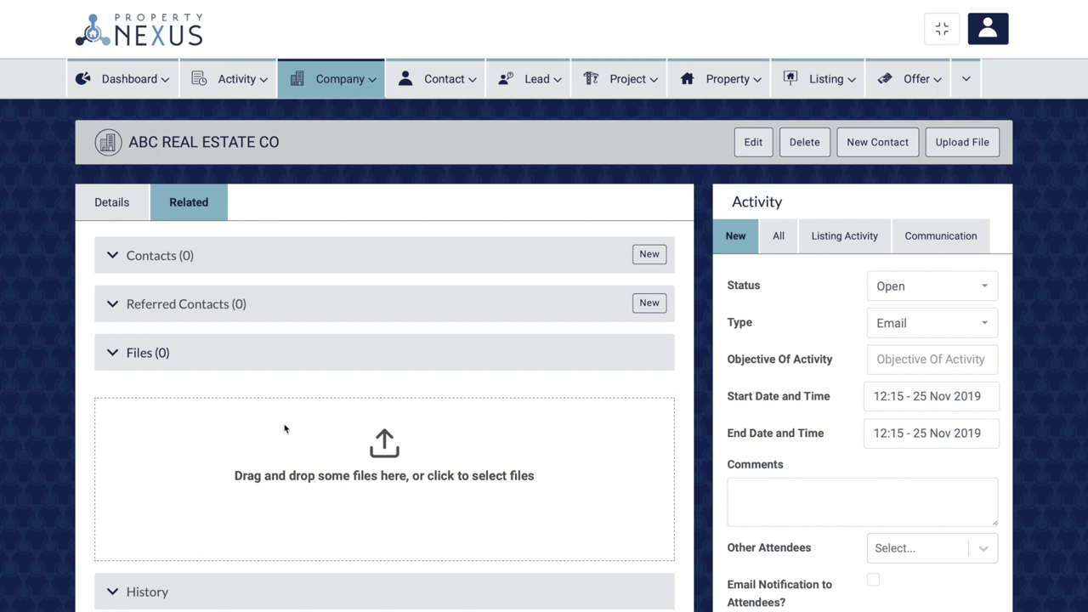
left_click(389, 445)
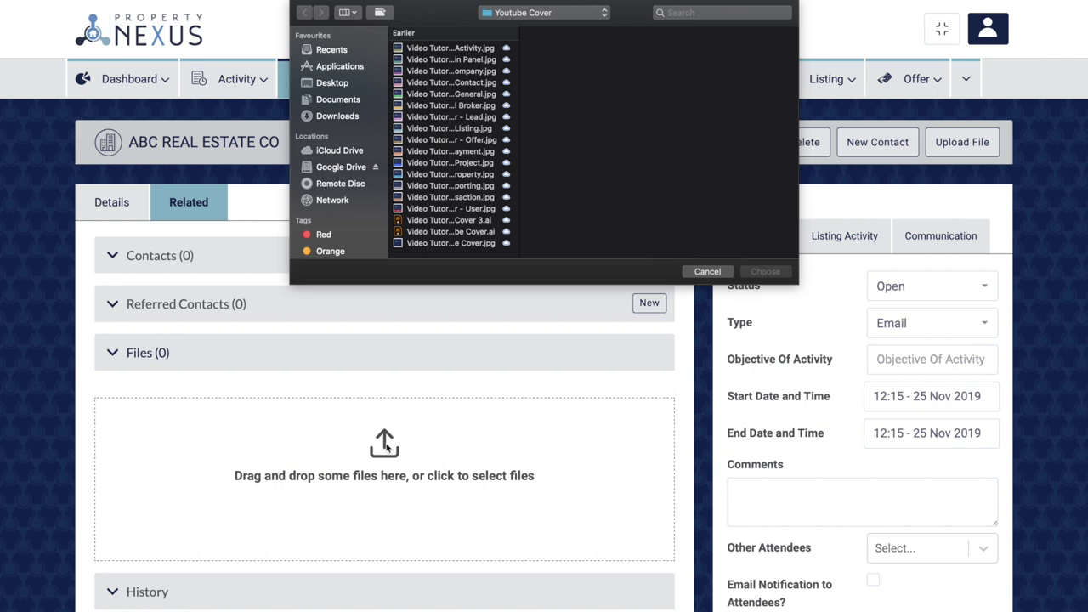
left_click(708, 271)
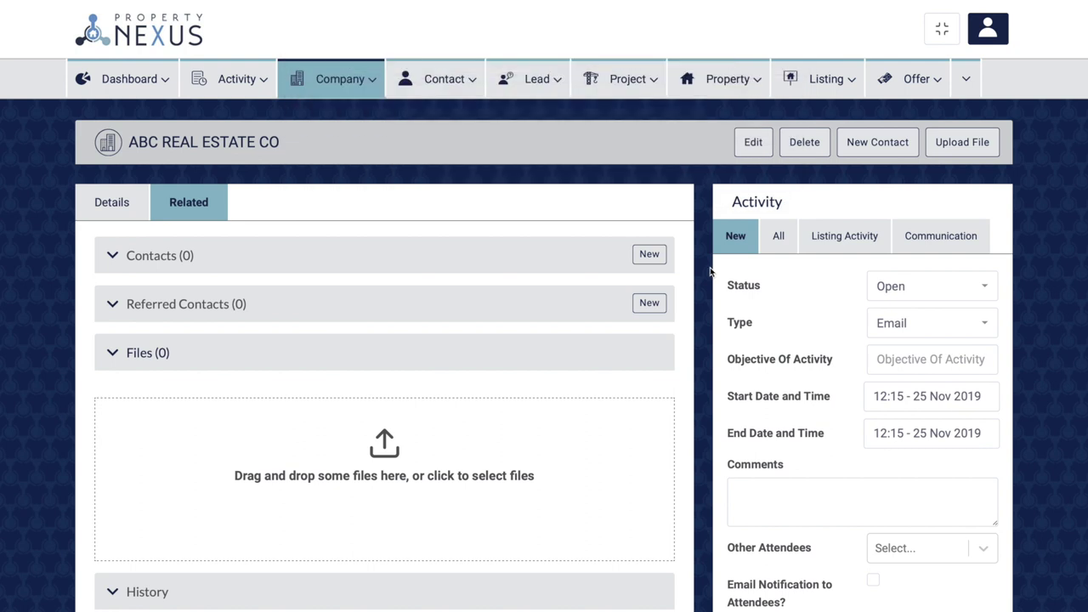
scroll(117, 595, "down", 1)
scroll(117, 595, "down", 5)
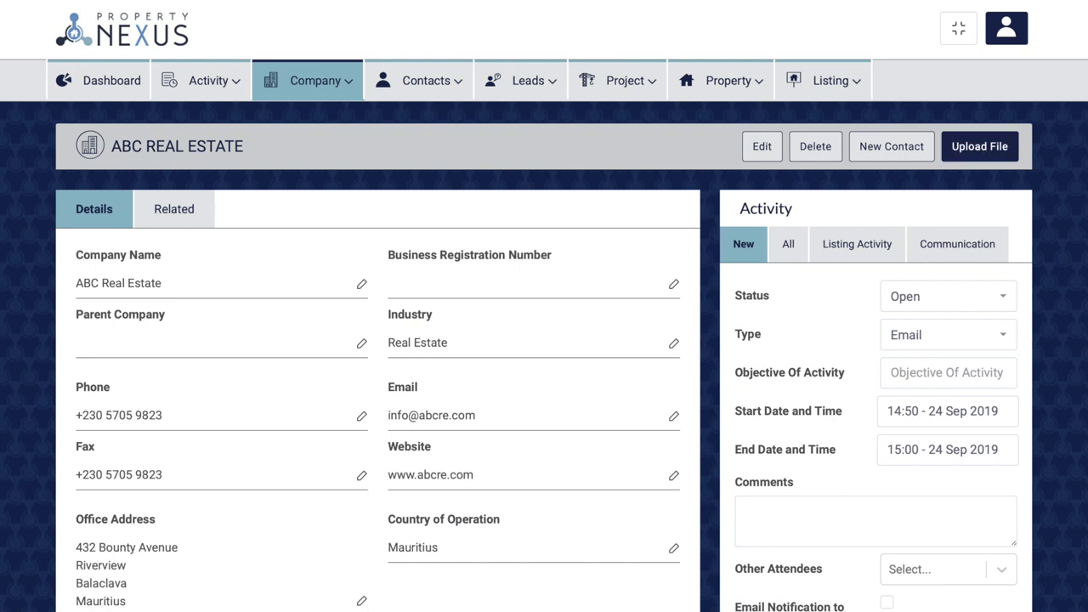
Upload Screenshot 2019-09-24 at 14.47.28.png from the Desktop to the ABC Real Estate company's related files.
left_click(180, 215)
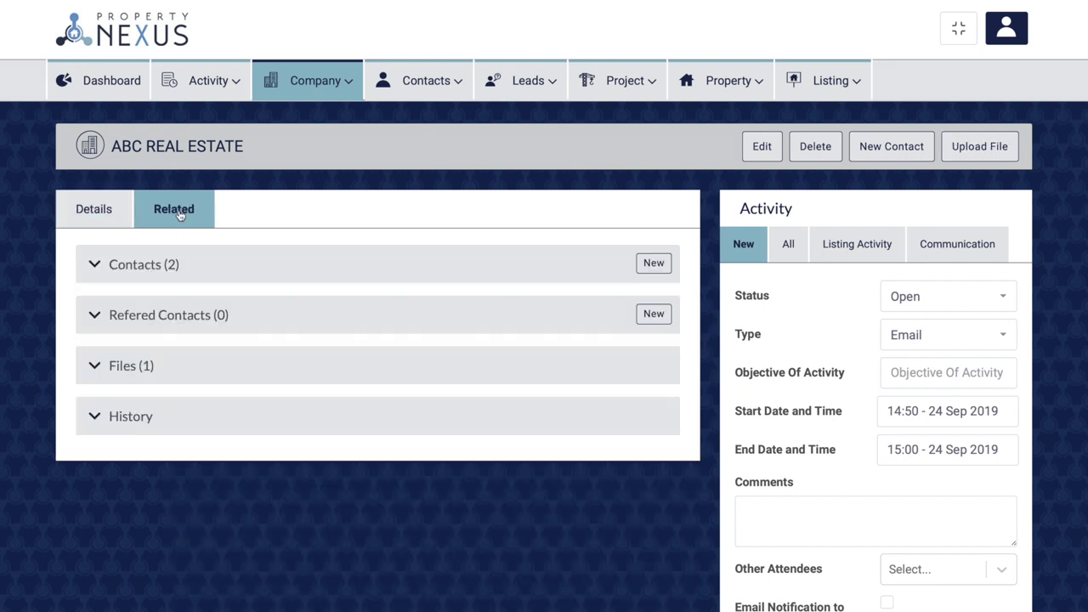
left_click(93, 366)
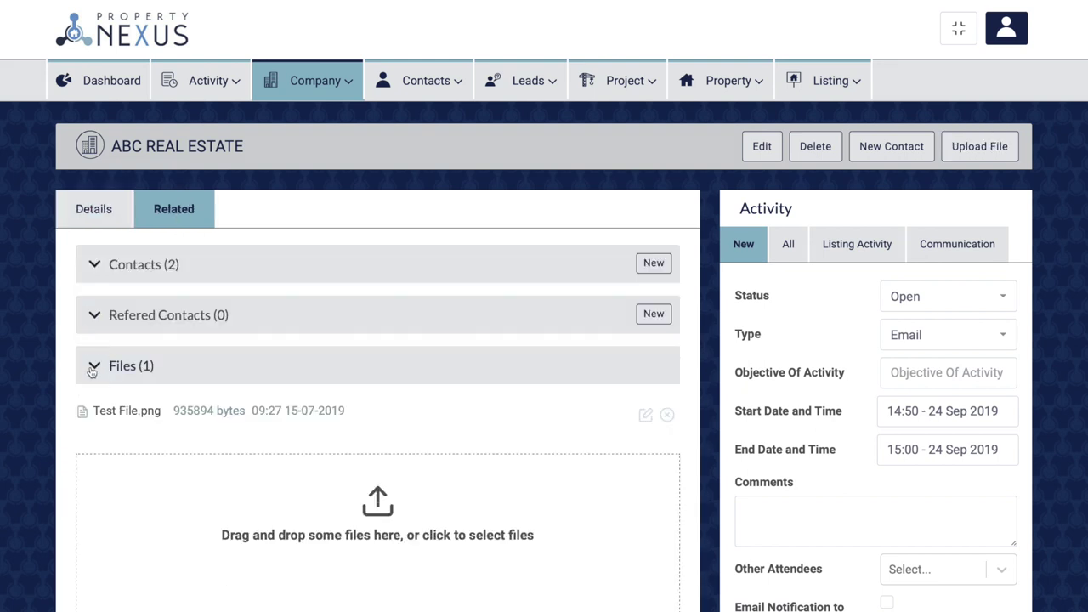
left_click(384, 512)
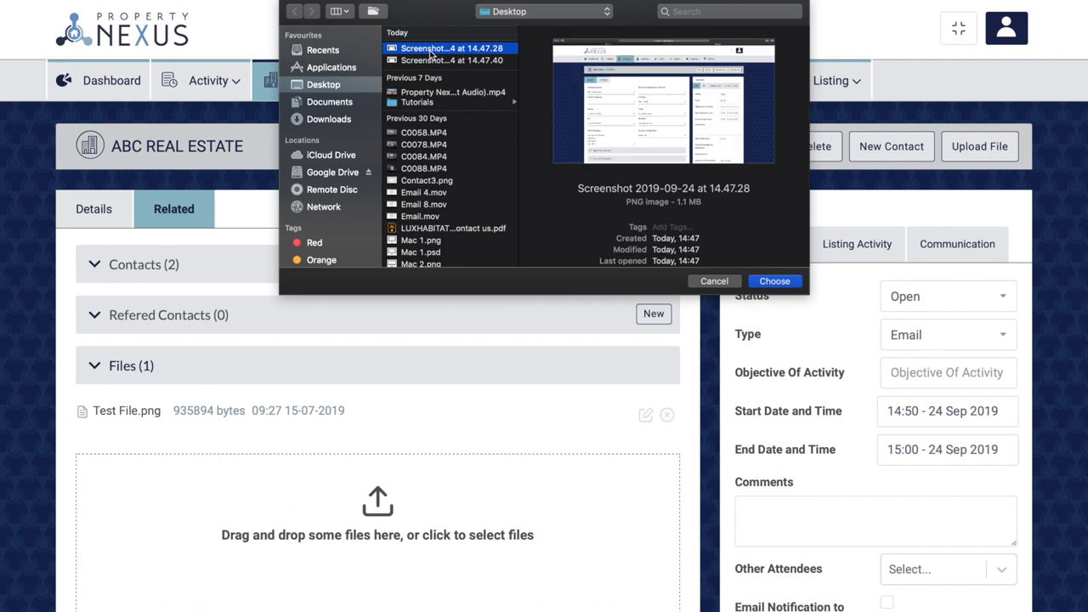
left_click(773, 281)
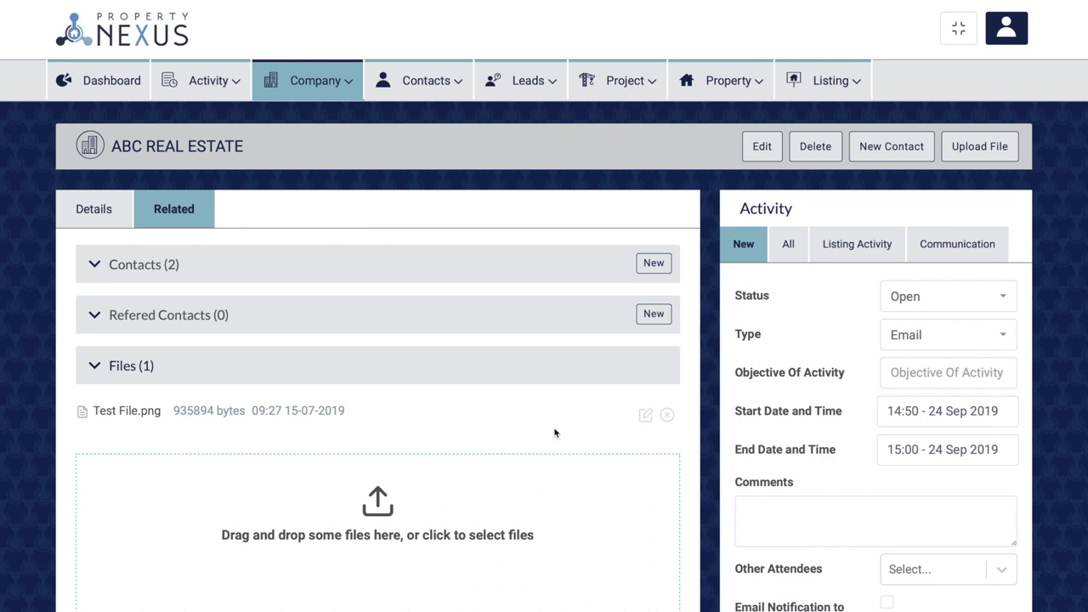
scroll(380, 573, "down", 2)
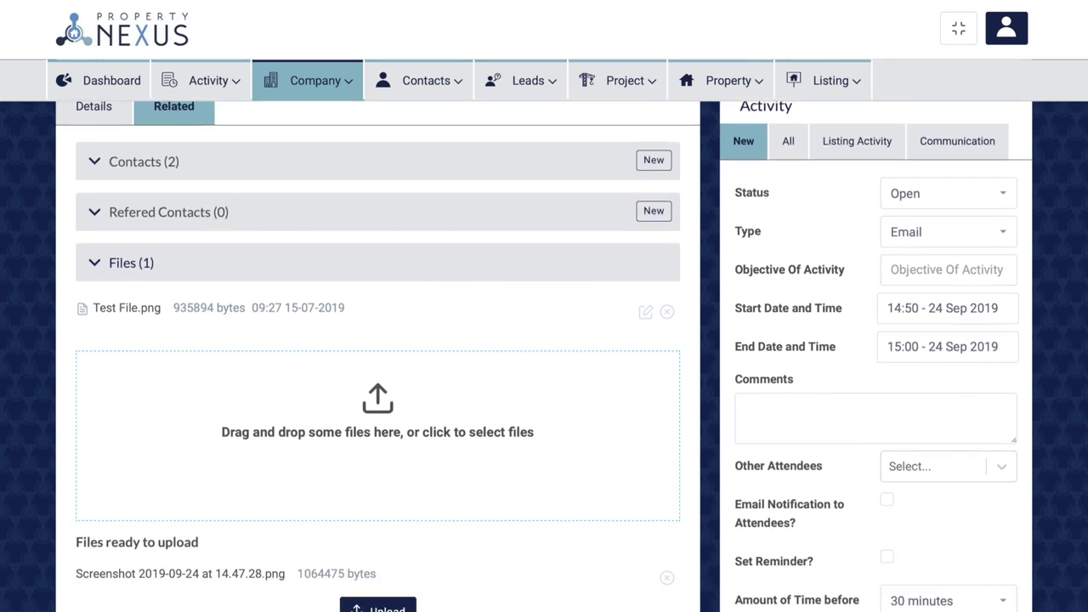
left_click(377, 605)
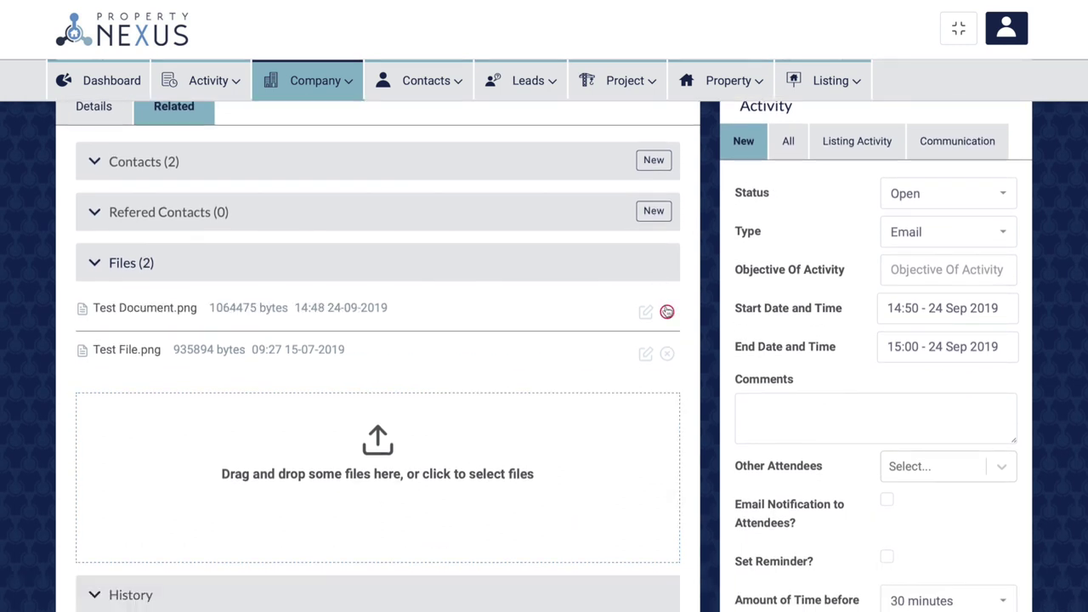
Delete the Test Document.png file from the ABC Real Estate company's files.
left_click(667, 312)
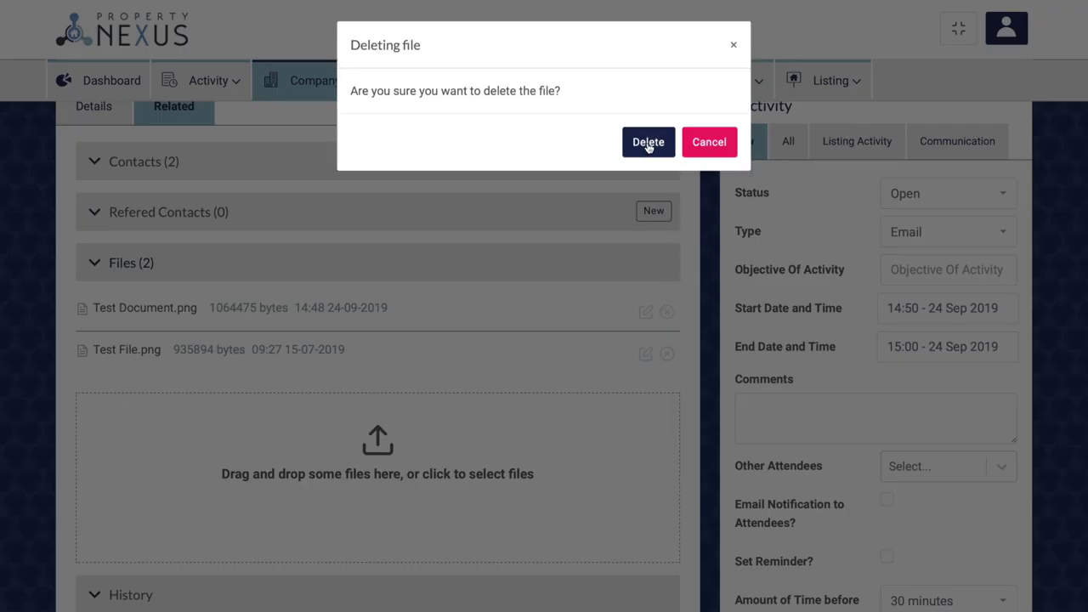
left_click(647, 145)
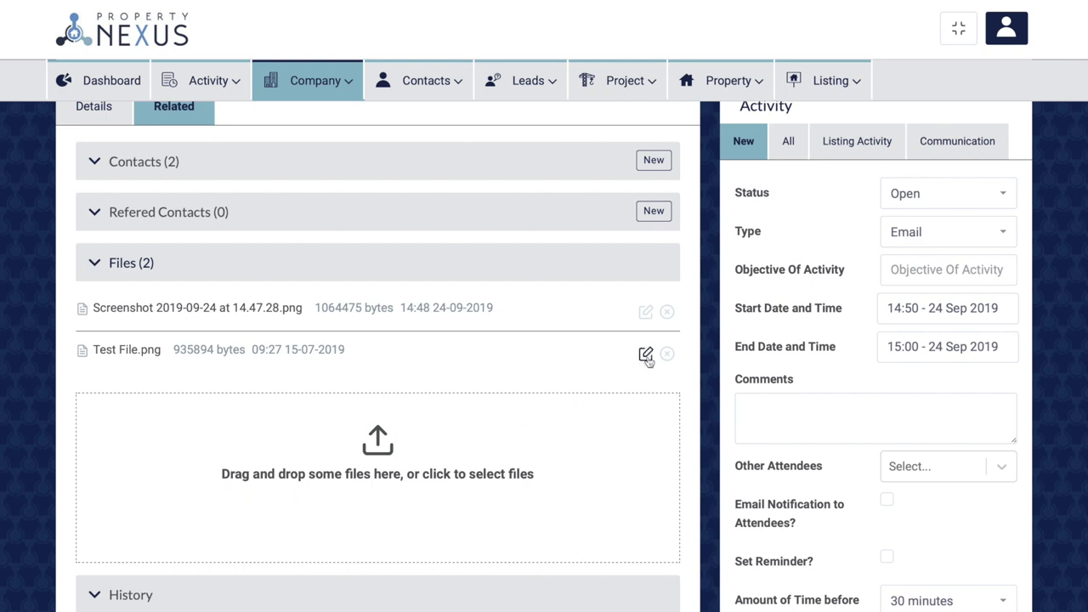
Rename the company's file Screenshot 2019-09-24 at 14.47.28.png to Test Document.png.
left_click(646, 315)
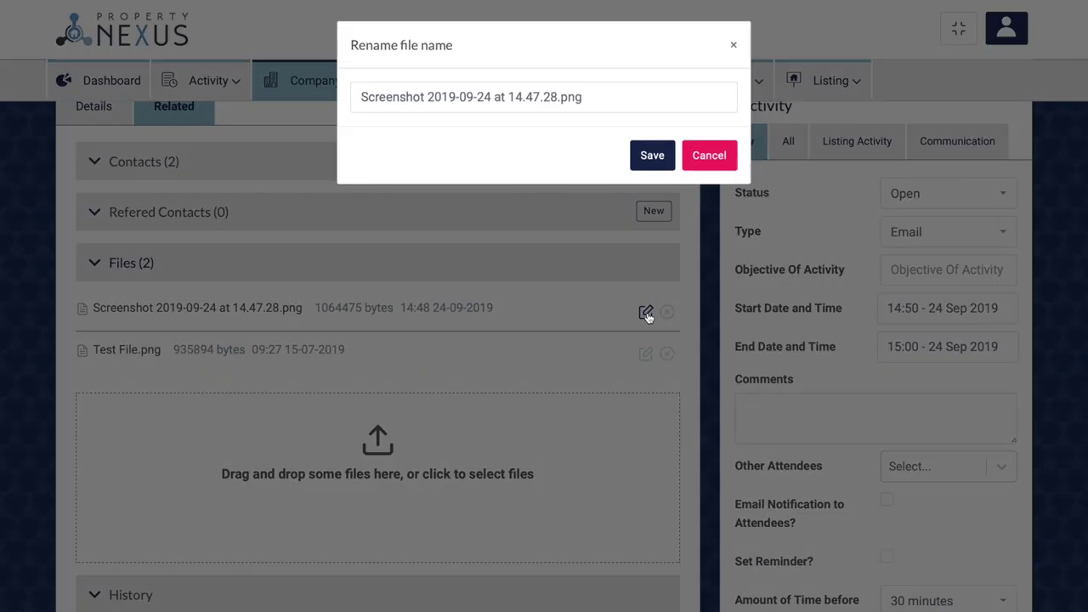
left_click_drag(556, 96, 338, 85)
type("T")
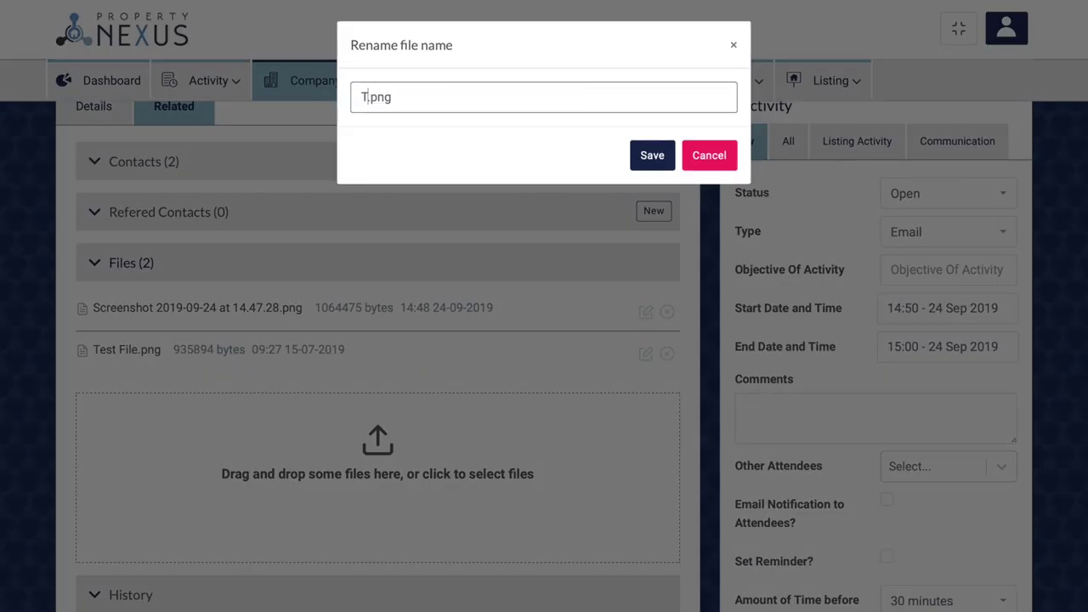
type("est Docum")
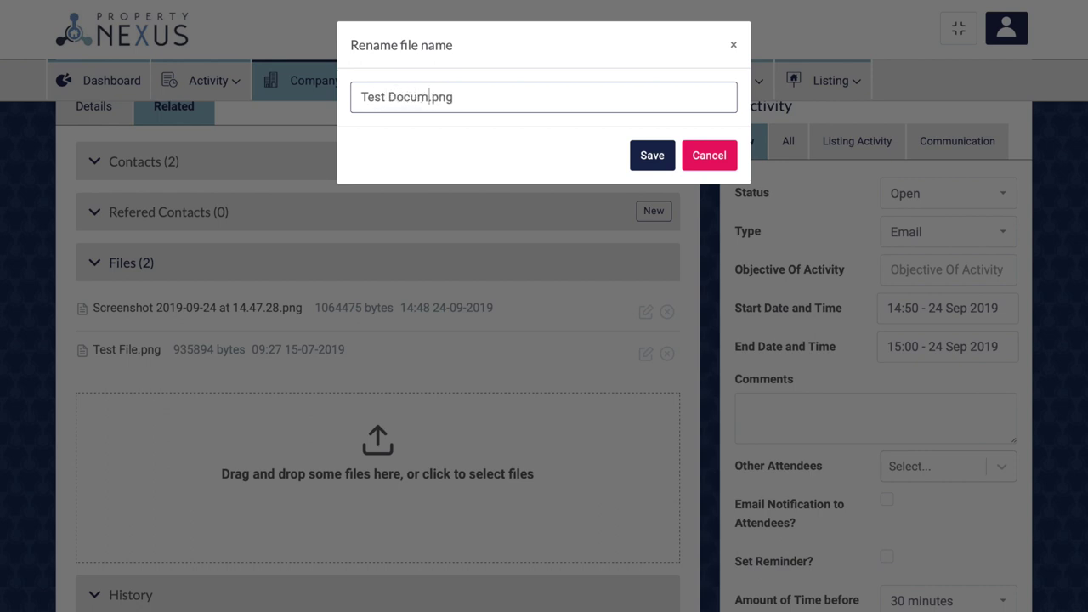
type("ent")
left_click(643, 156)
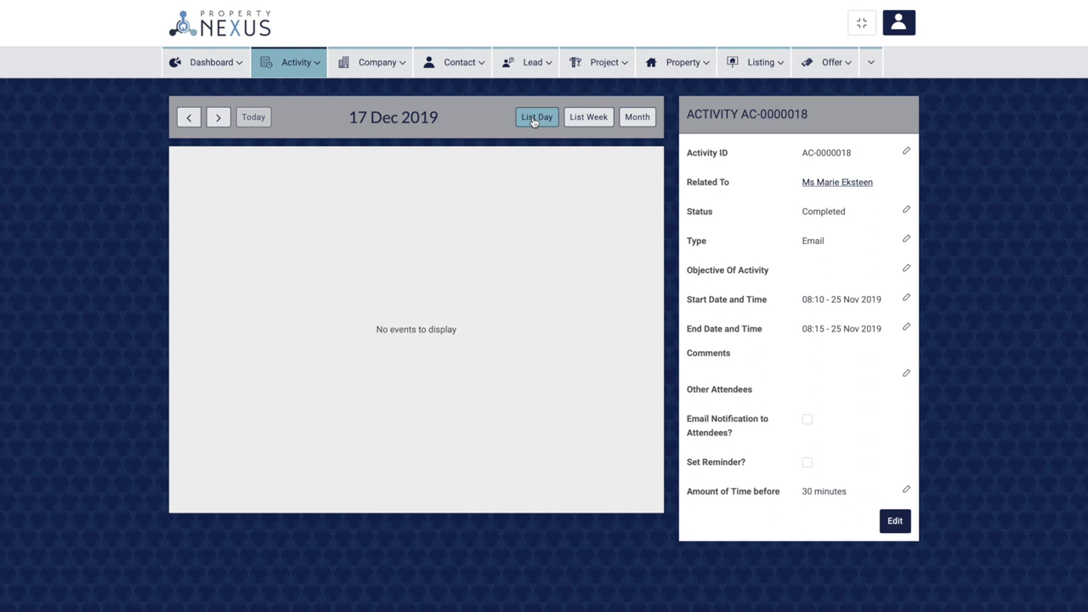
View the activity calendar as a day list and open the new activity form on the dashboard.
left_click(533, 121)
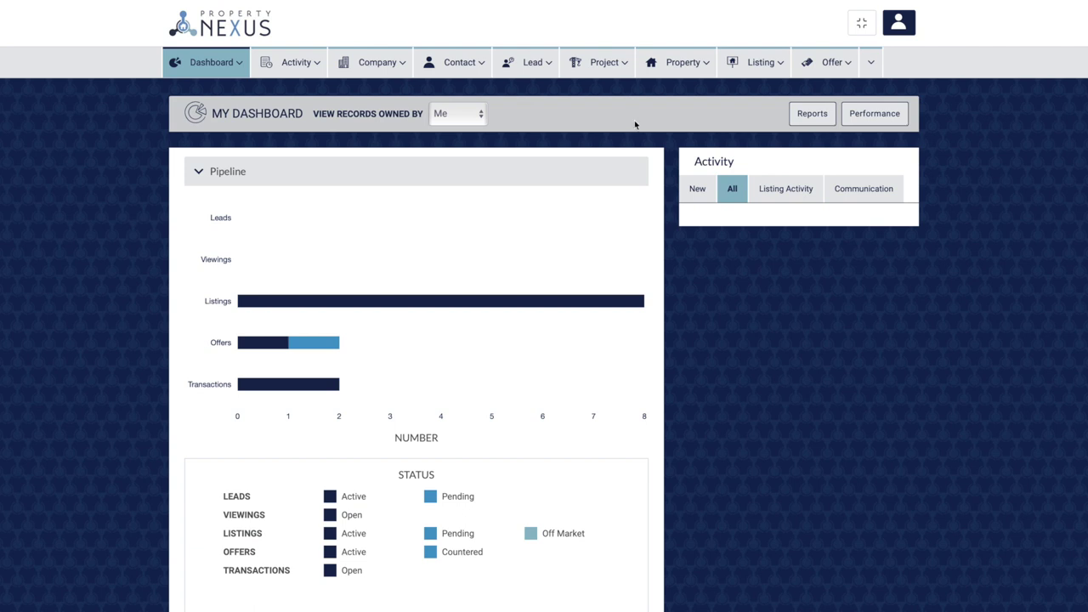
left_click(697, 188)
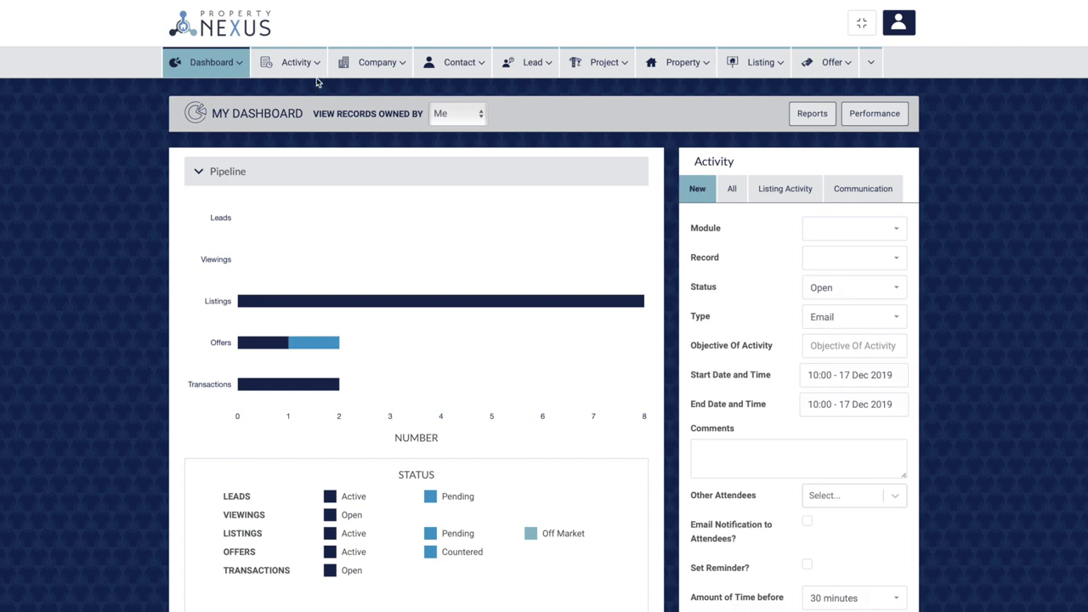
mouse_move(297, 68)
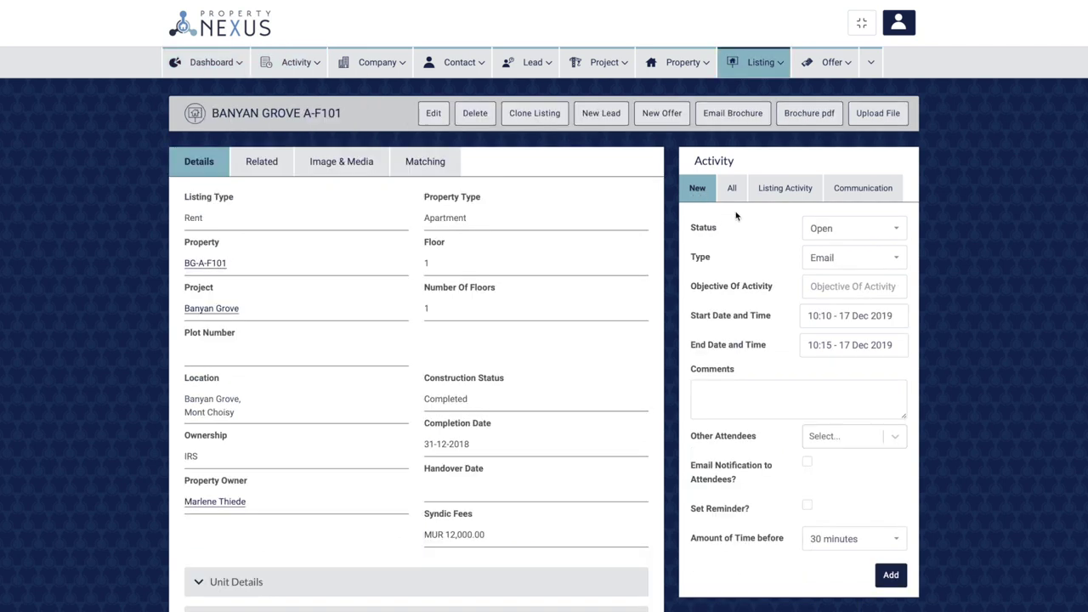
Review the type options and the start and end date pickers for a new activity on the Banyan Grove A-F101 listing.
left_click(821, 257)
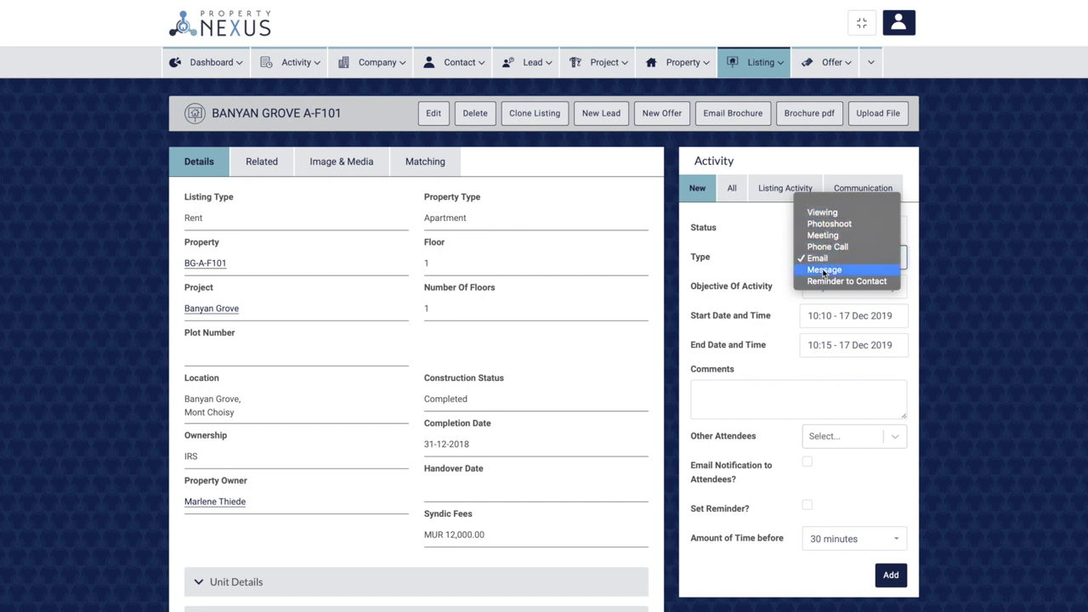
left_click(825, 318)
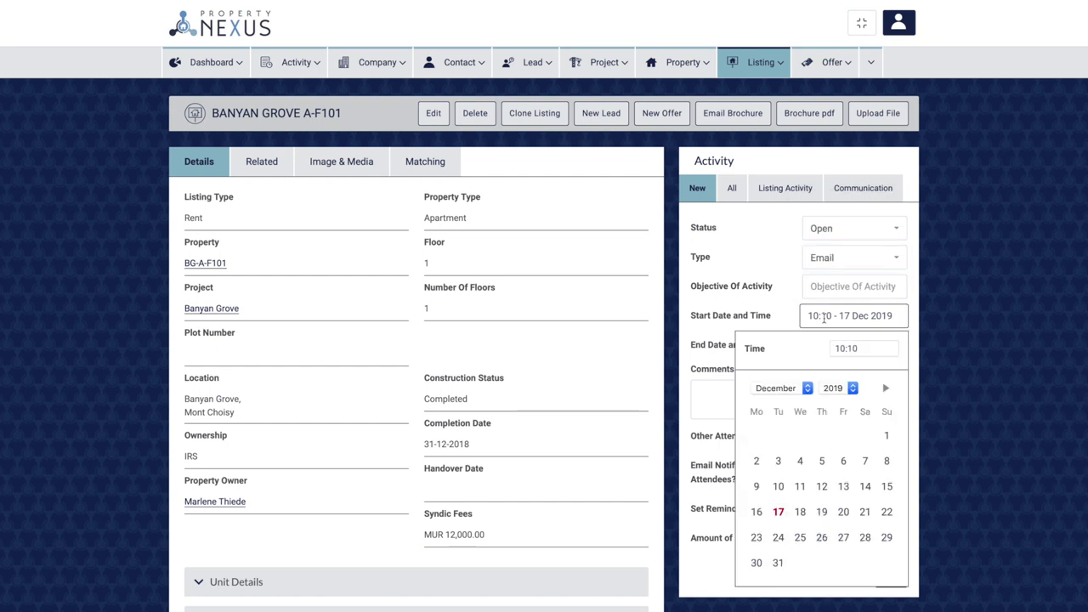
left_click(830, 406)
left_click(837, 345)
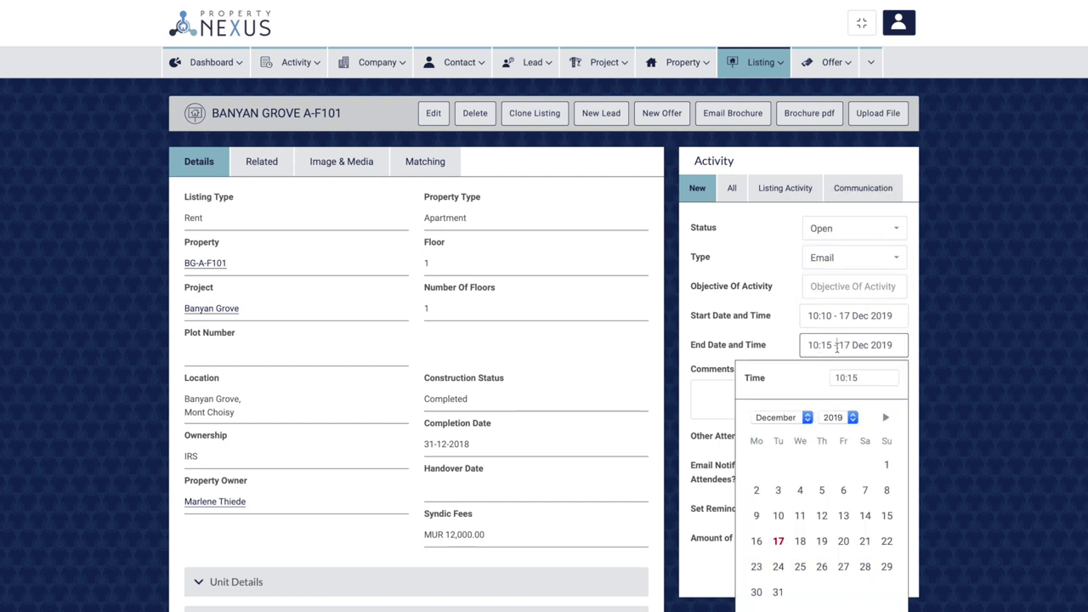
Enter the activity objective "Understand the requirement" and the comment "Client did not respond" for the Banyan Grove A-F101 listing.
left_click(850, 286)
type("Under")
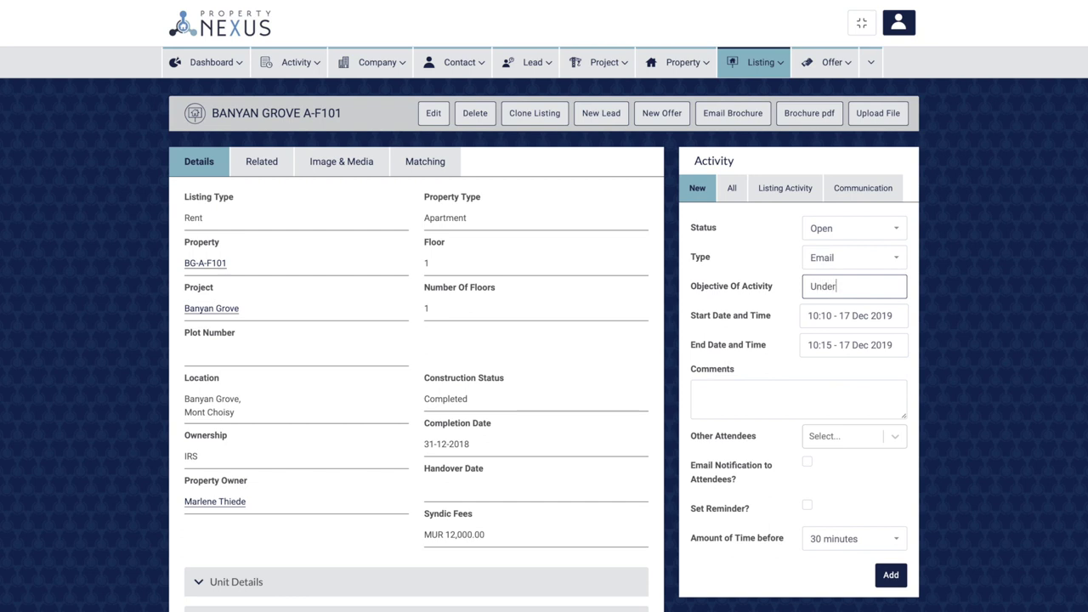
type("stand the requirement")
left_click(764, 397)
type("Client did not repond")
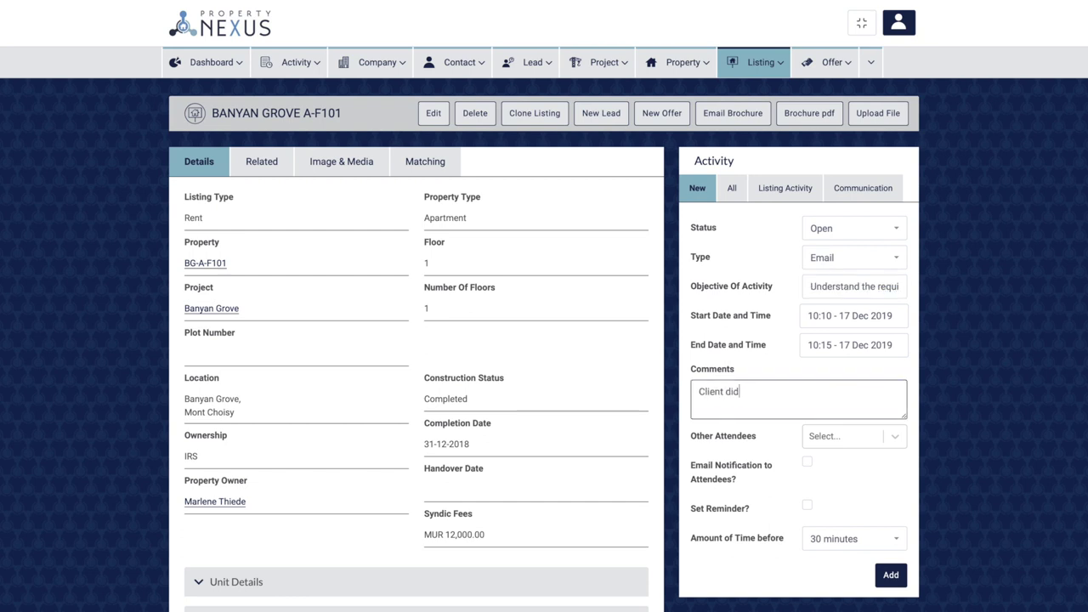
left_click(772, 406)
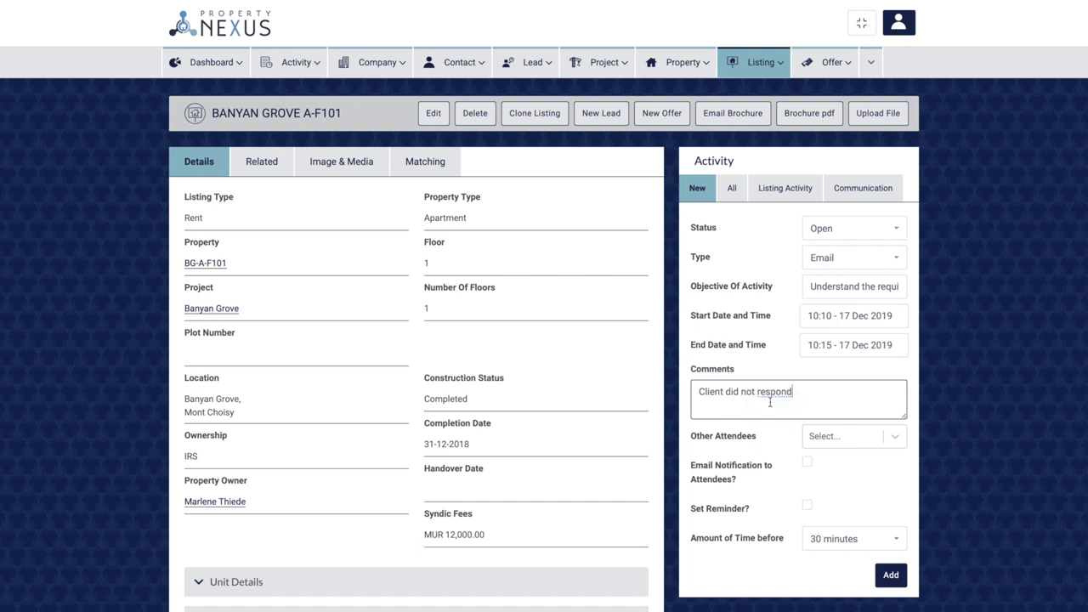
Browse the other attendees selectable for the Banyan Grove A-F101 activity, and view the listing activity on the buyer contact's record.
left_click(829, 440)
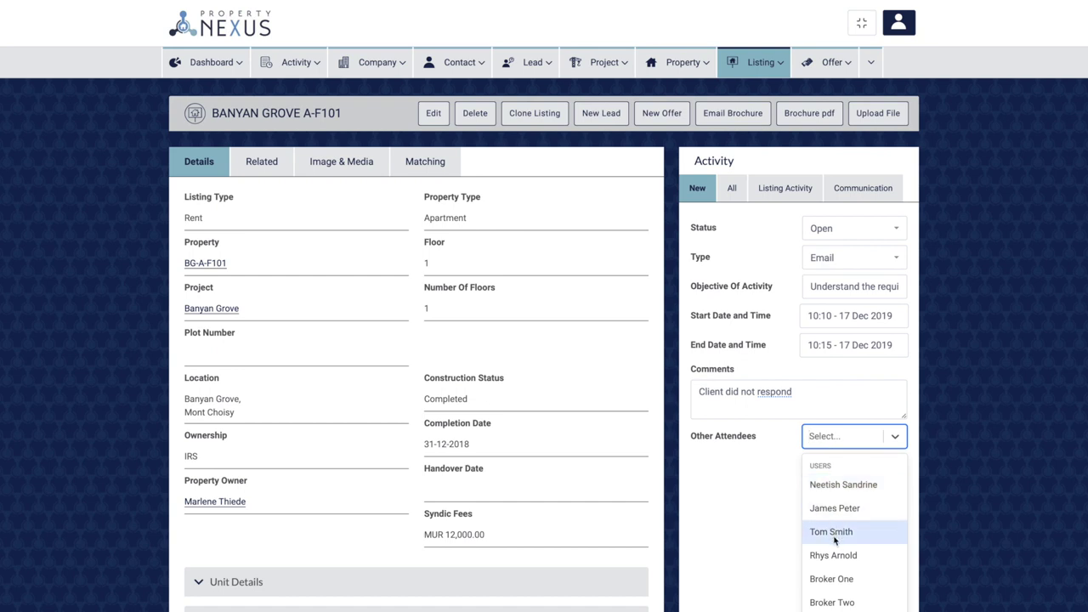
scroll(833, 595, "down", 1)
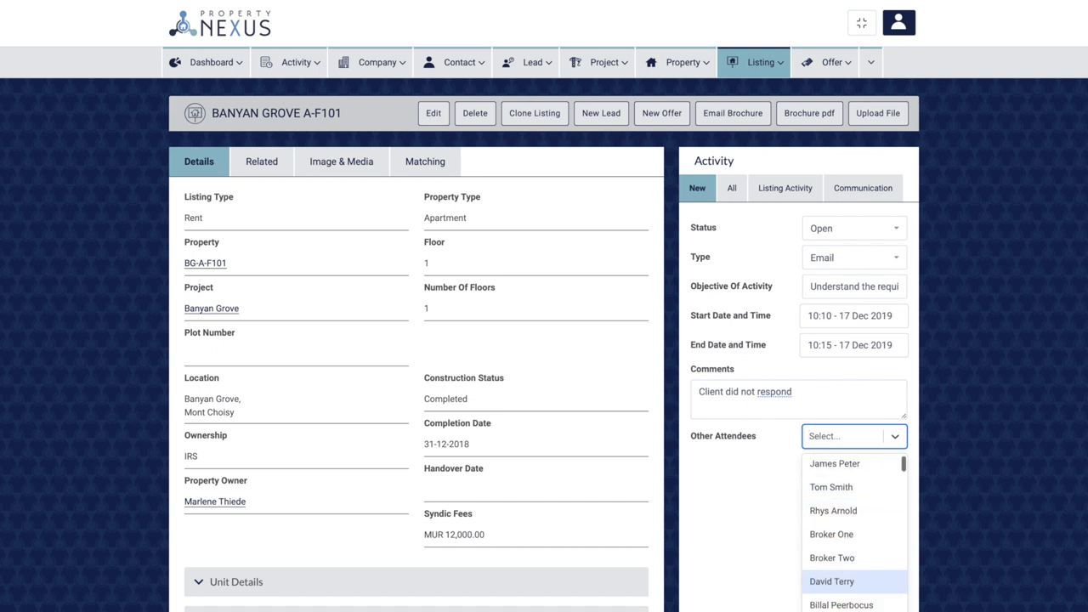
scroll(841, 561, "down", 4)
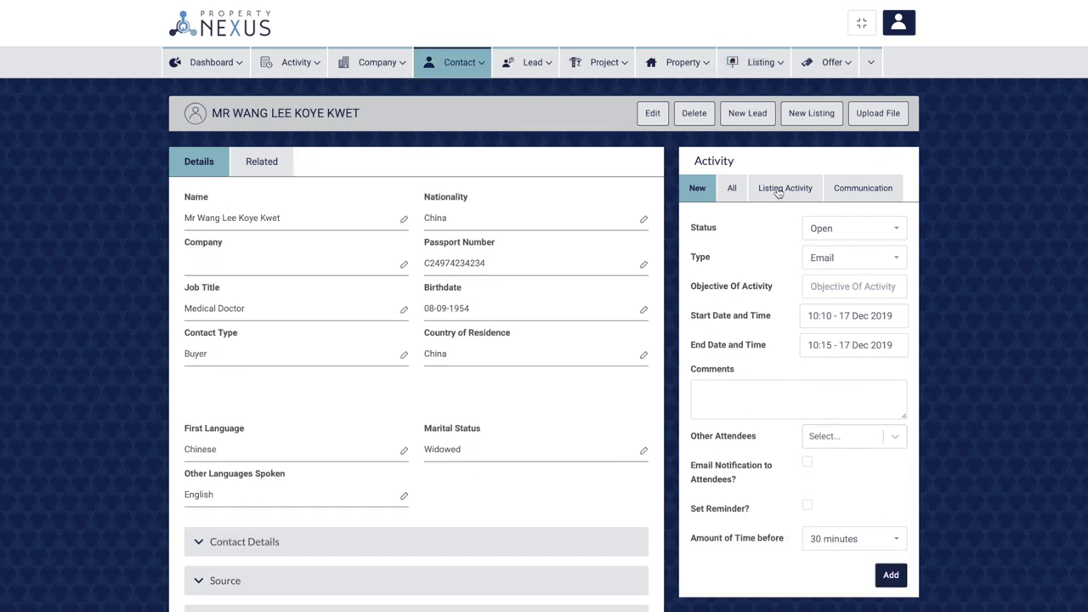
left_click(778, 188)
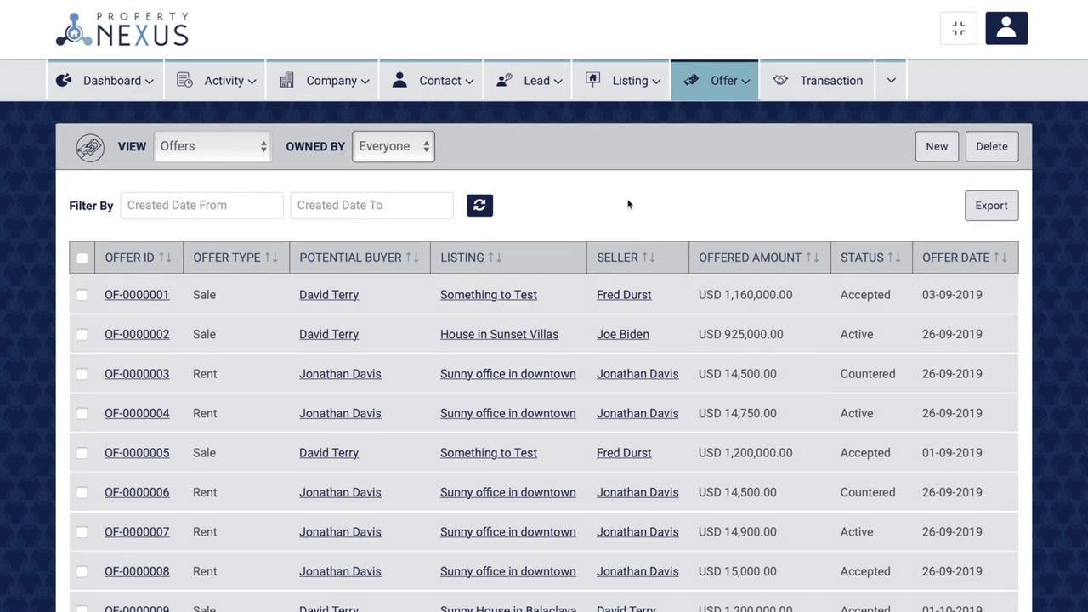
Start a new offer for the Land for sale listing and link it to lead LE-0000007.
left_click(706, 87)
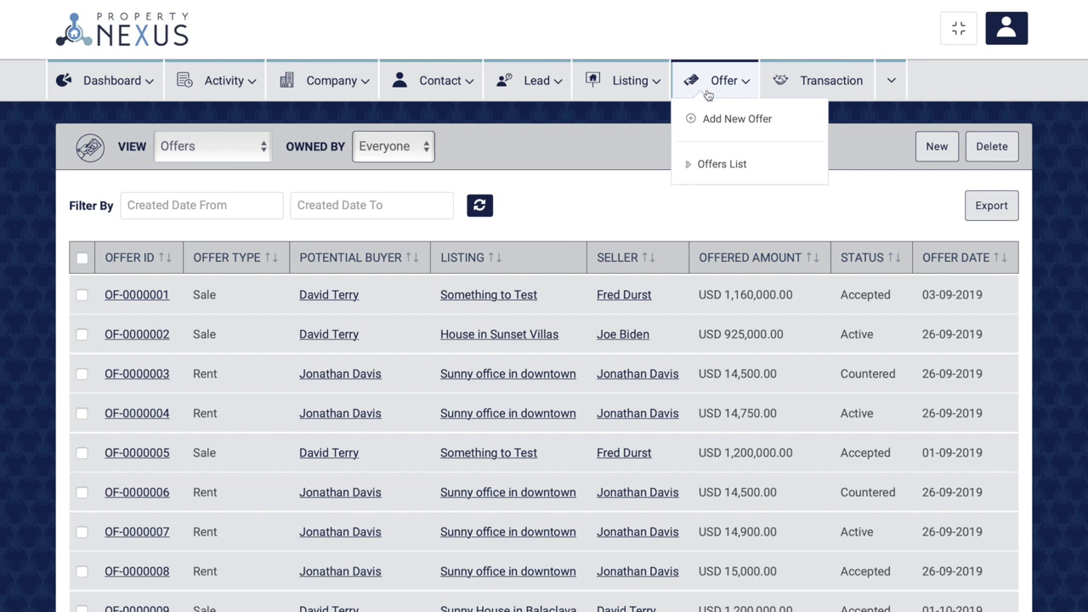
left_click(706, 122)
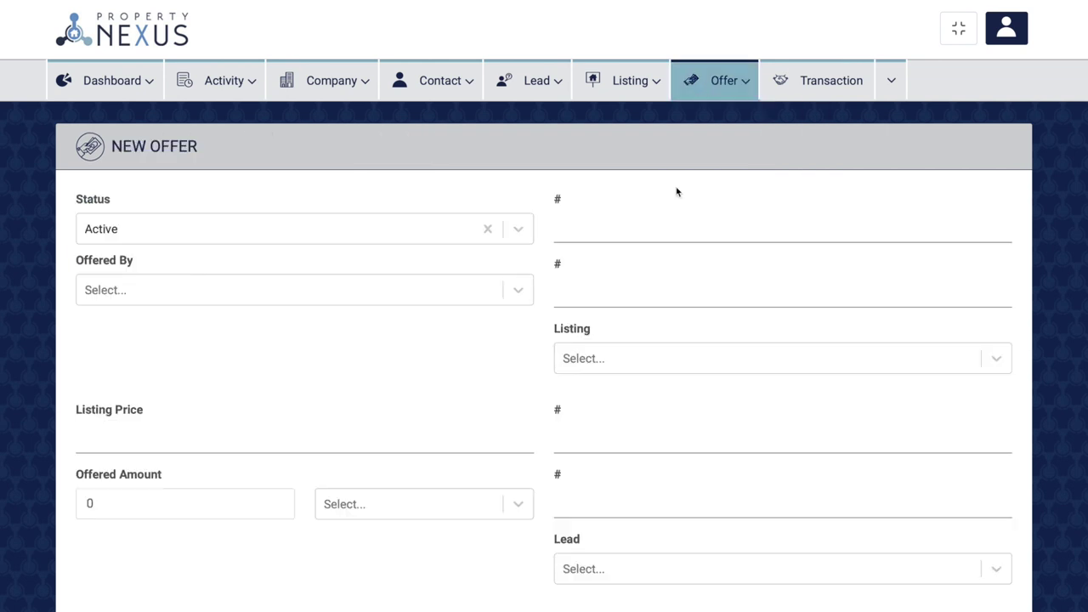
left_click(632, 359)
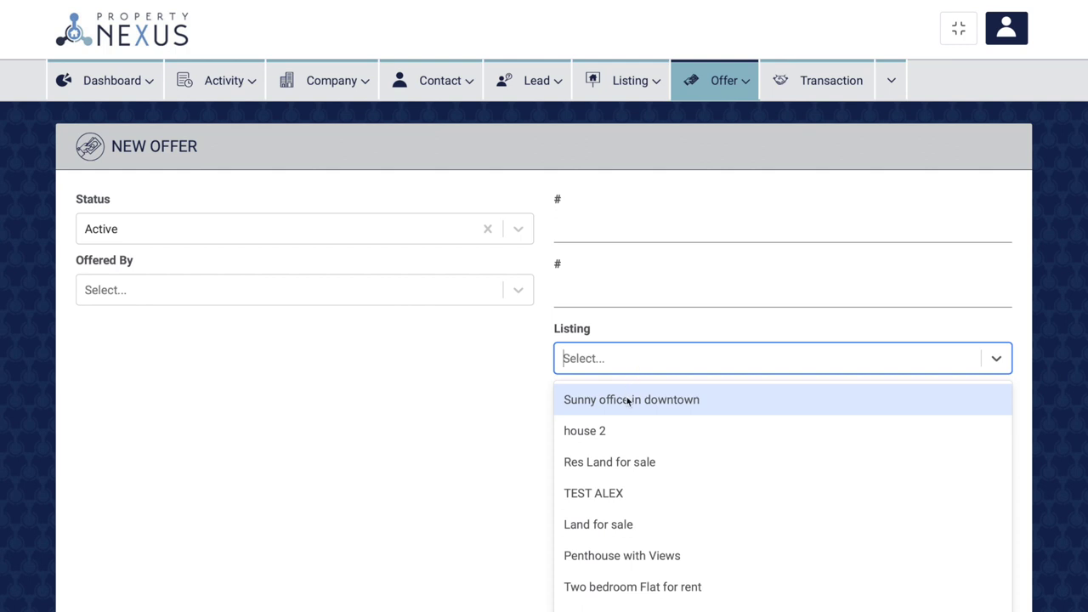
left_click(622, 525)
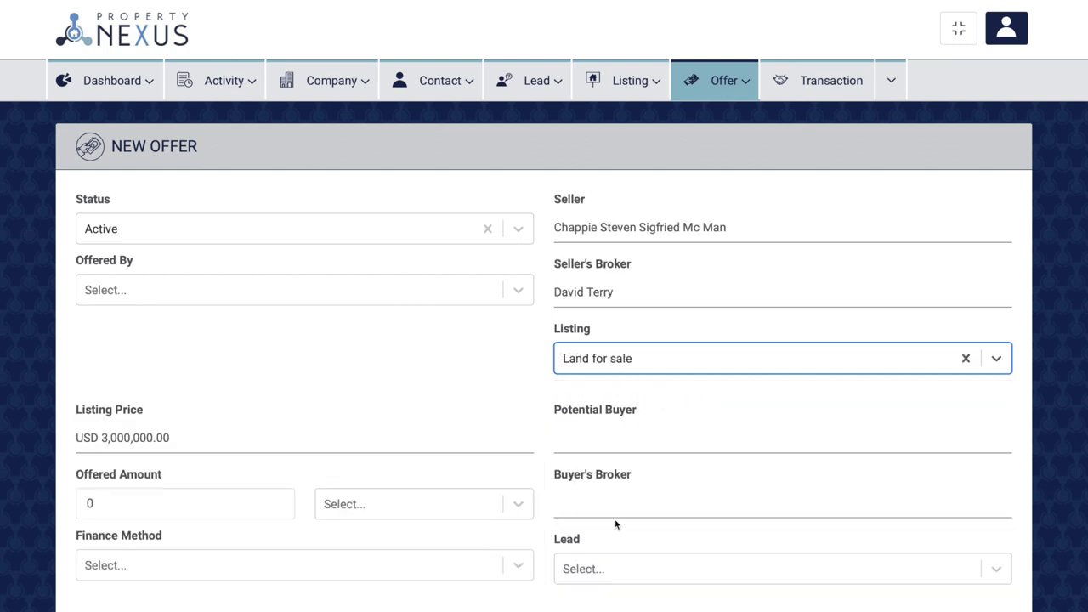
left_click(599, 566)
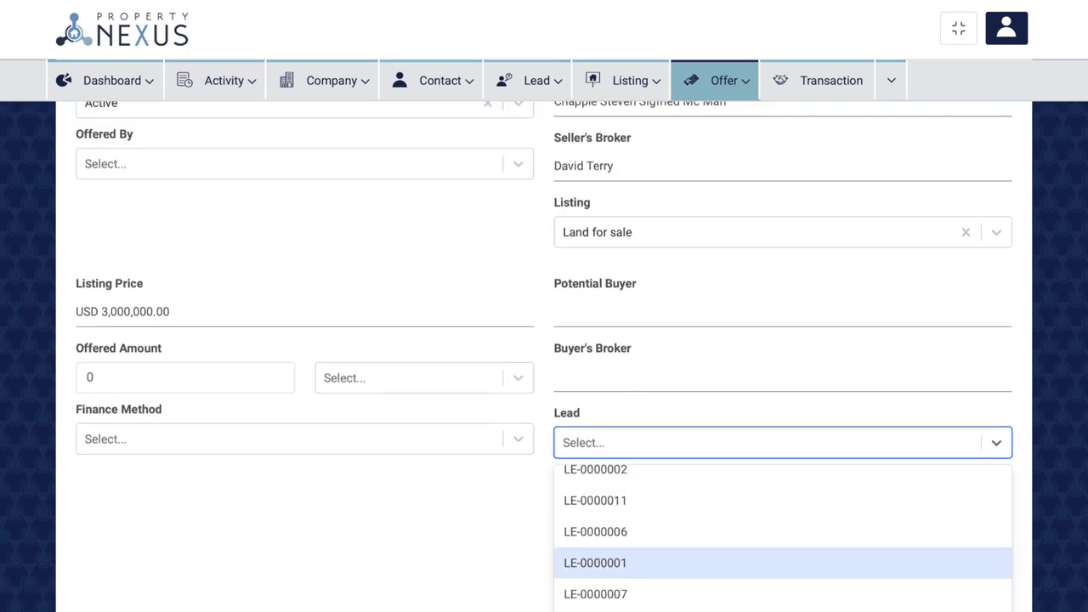
left_click(597, 593)
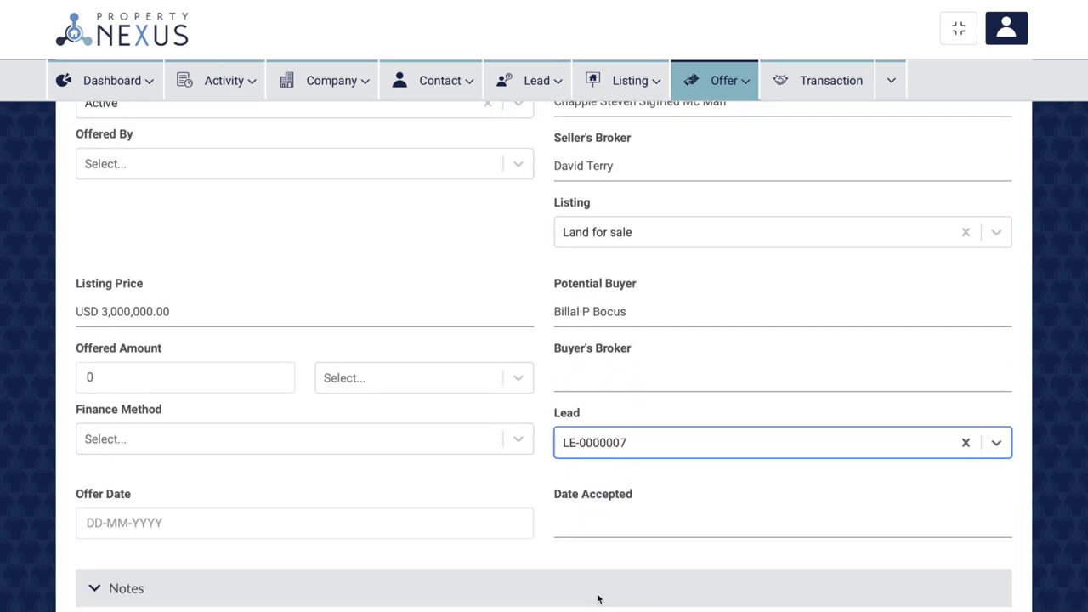
Enter an offered amount of 3000000 for the new offer and choose its currency.
left_click(115, 380)
type("3000000")
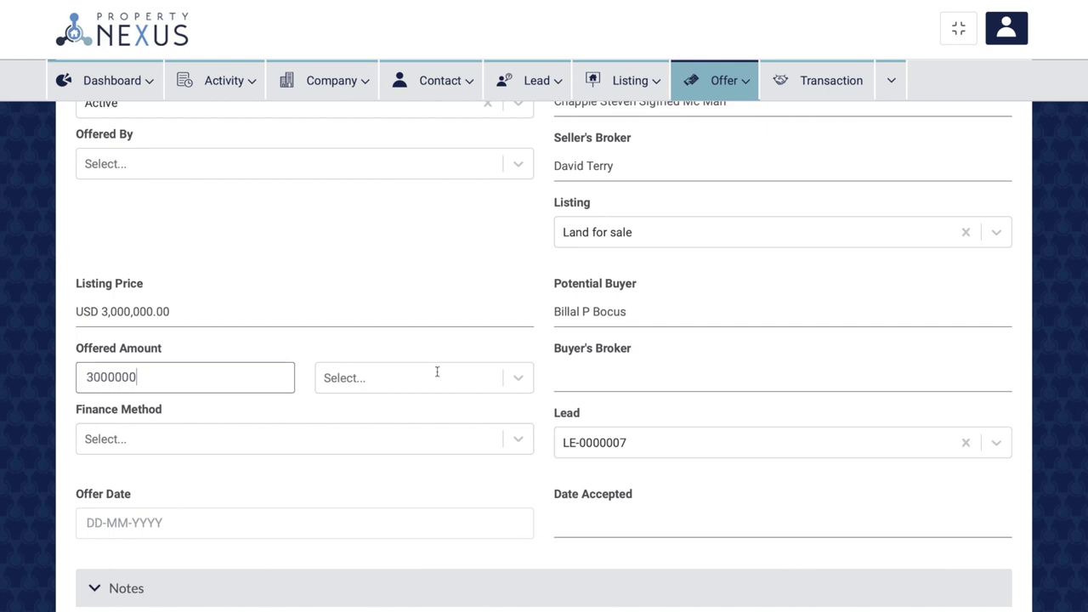
left_click(437, 374)
left_click(380, 422)
scroll(380, 422, "down", 3)
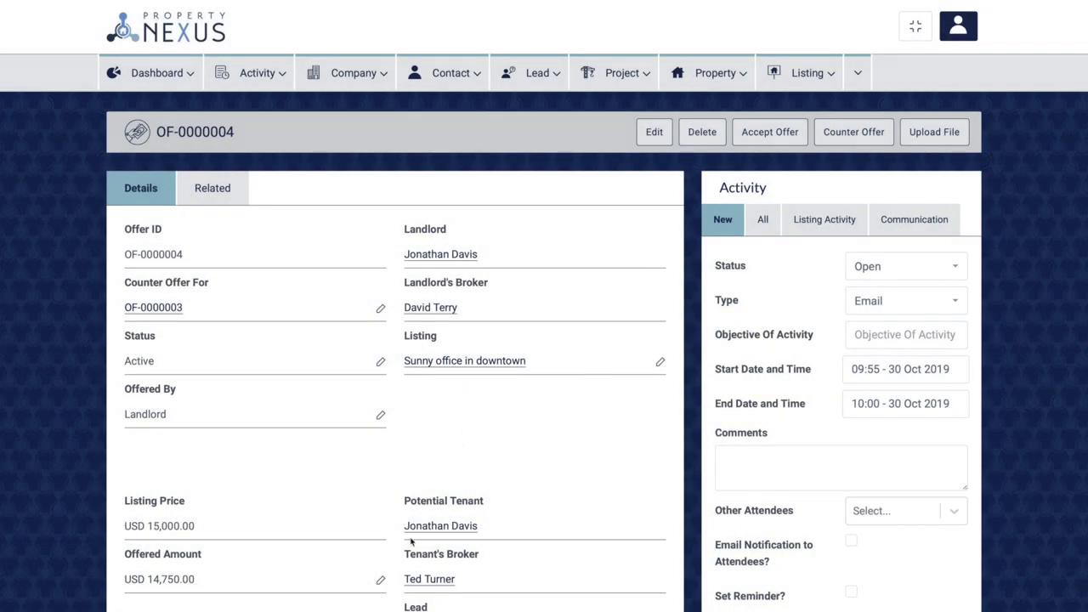
Examine the tenant's broker and landlord's broker fields on offer OF-0000004.
left_click_drag(405, 553, 481, 556)
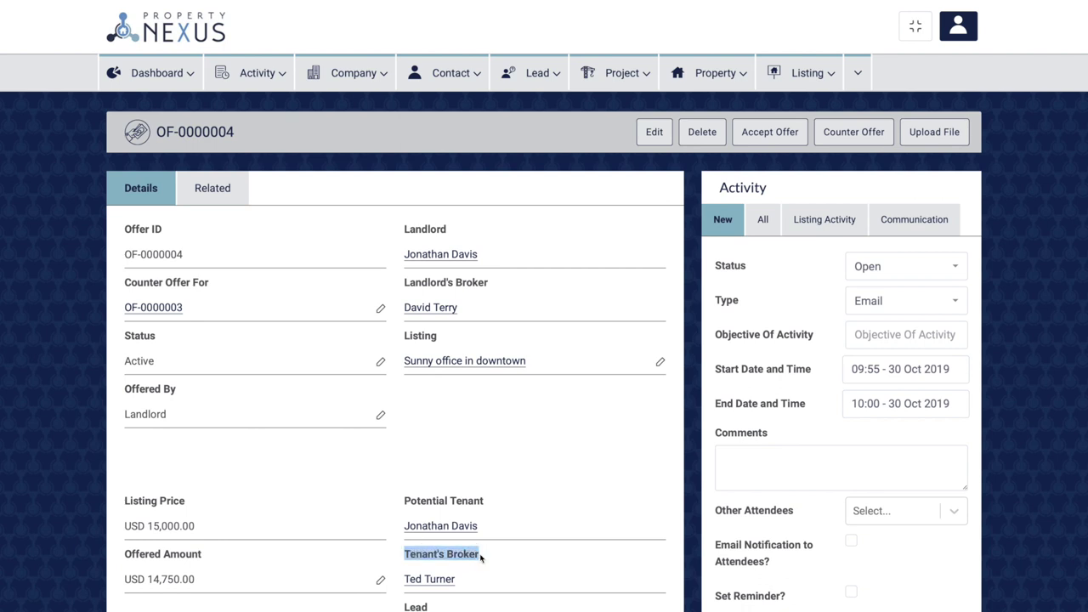
left_click(482, 557)
left_click_drag(404, 282, 490, 284)
left_click(491, 286)
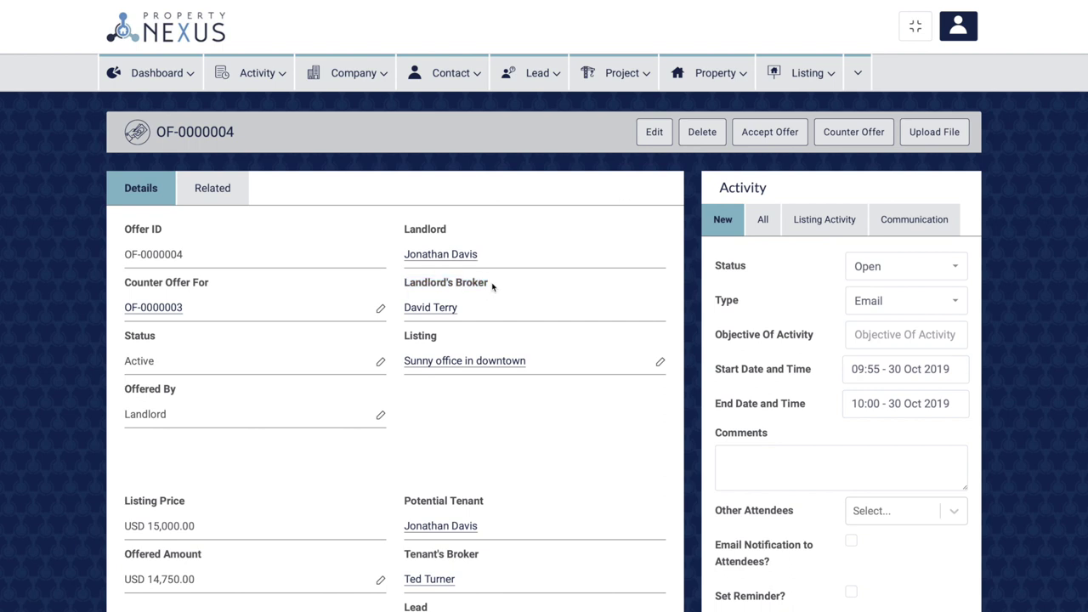
Open the Sunny office in downtown listing and examine its external broker and record owner fields.
left_click(464, 360)
scroll(536, 282, "down", 7)
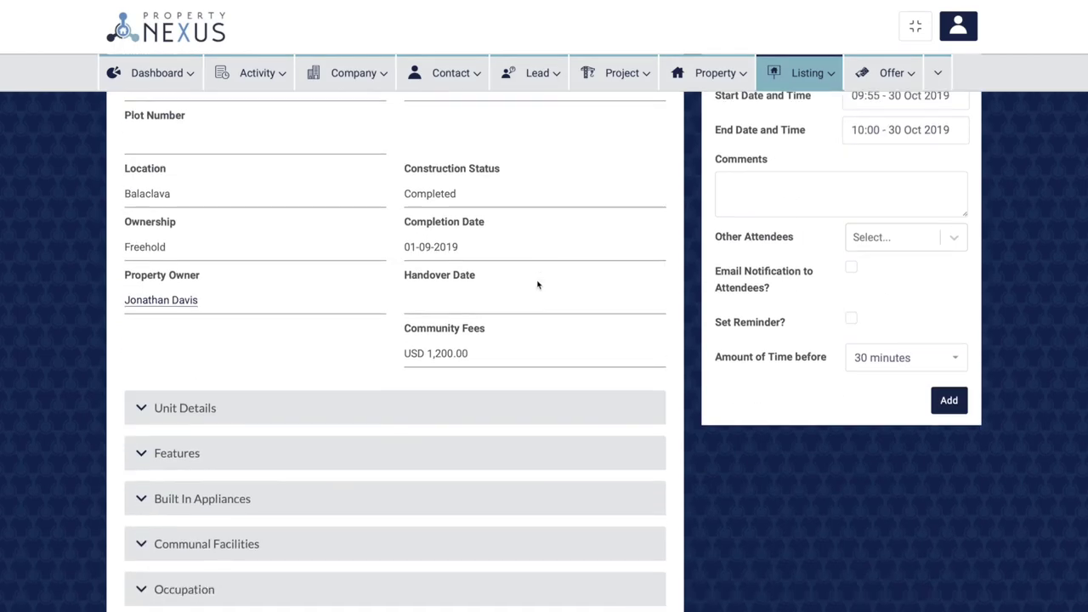
scroll(529, 292, "down", 2)
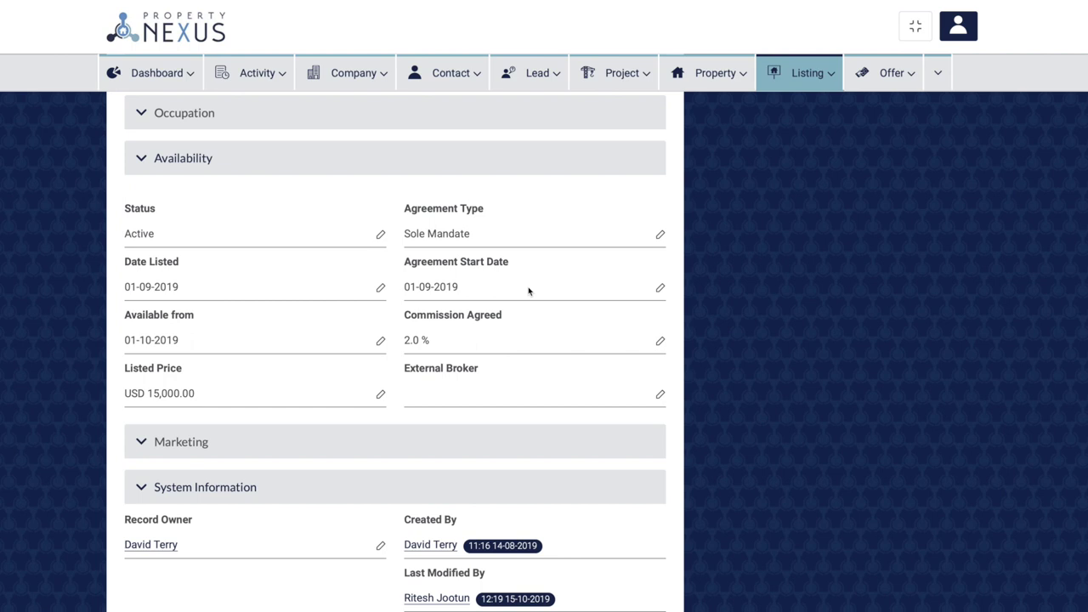
left_click(412, 368)
left_click_drag(412, 368, 482, 375)
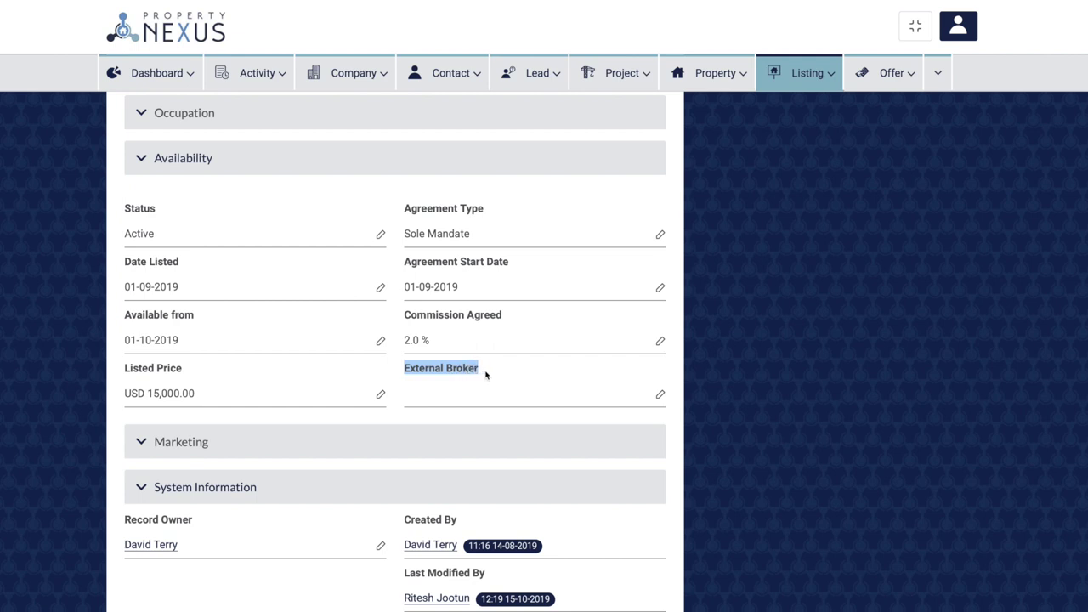
left_click(484, 375)
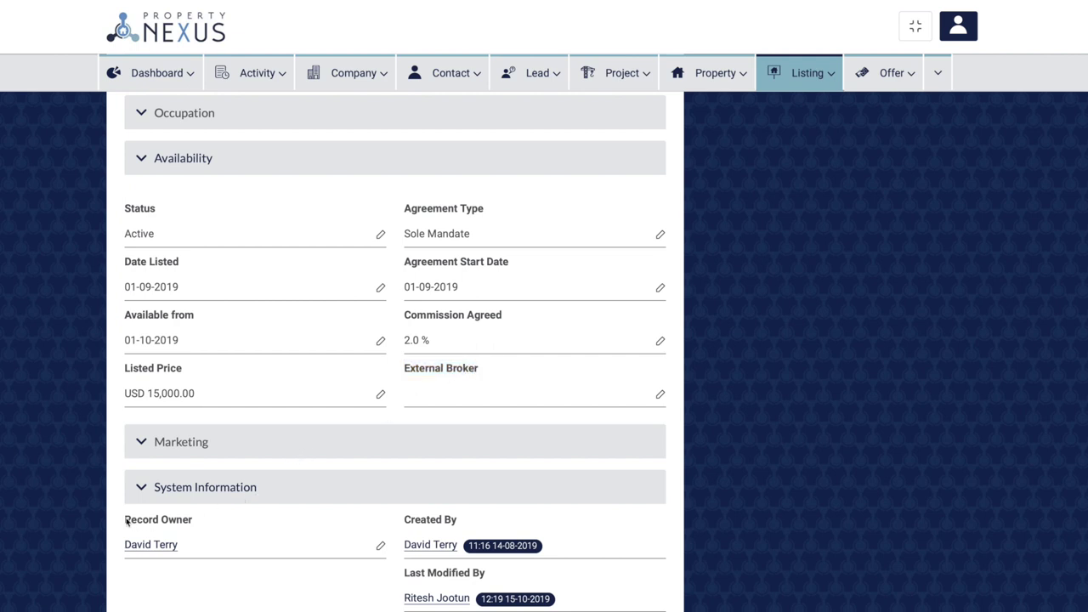
left_click_drag(125, 520, 194, 519)
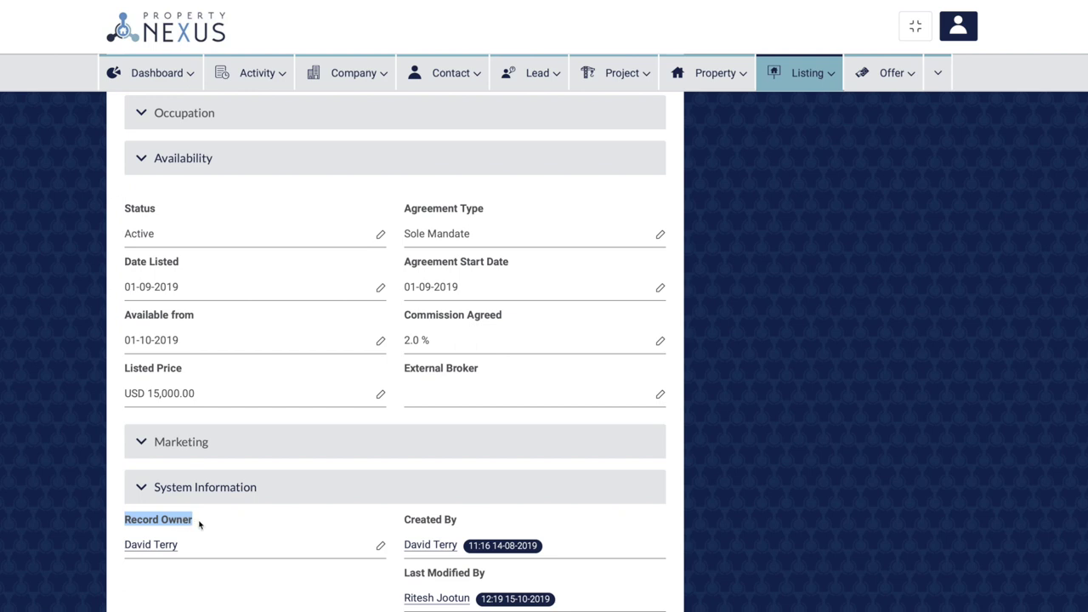
left_click(198, 523)
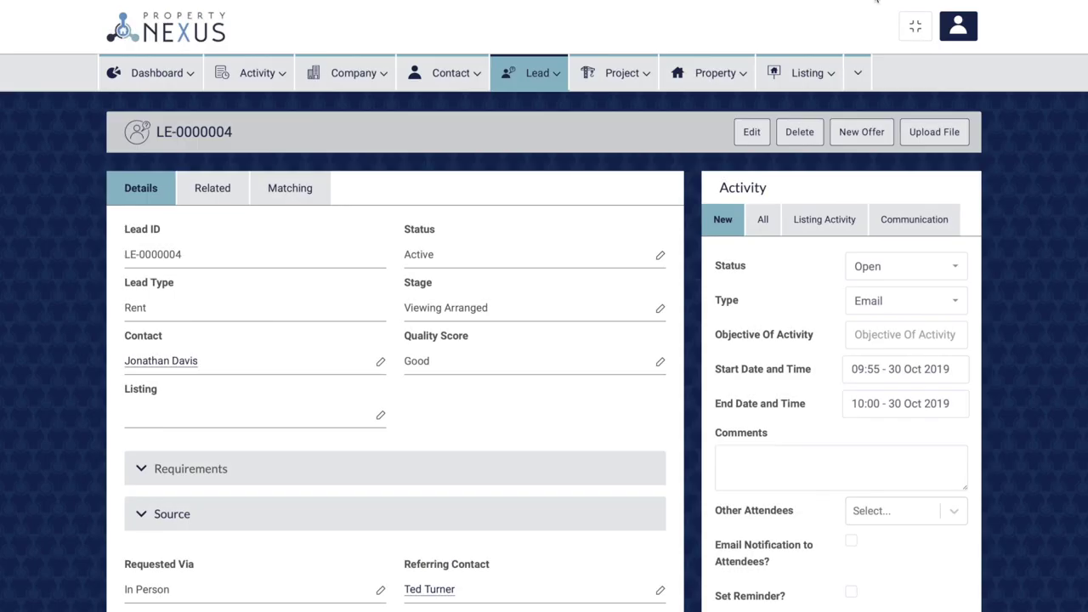
Examine the referring contact and owner fields on lead LE-0000004.
scroll(530, 332, "down", 5)
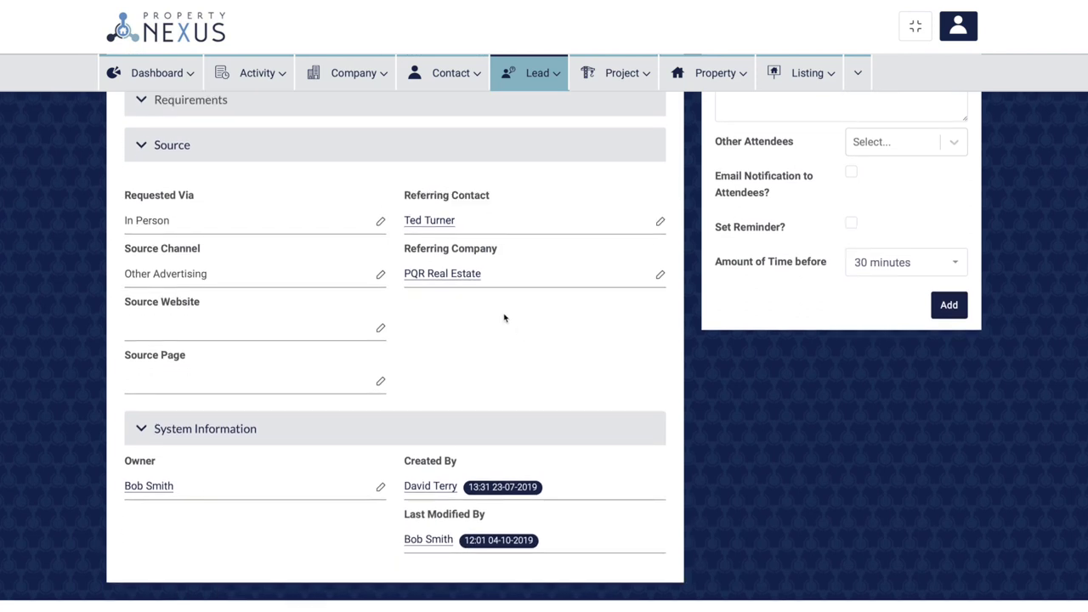
left_click_drag(405, 195, 496, 200)
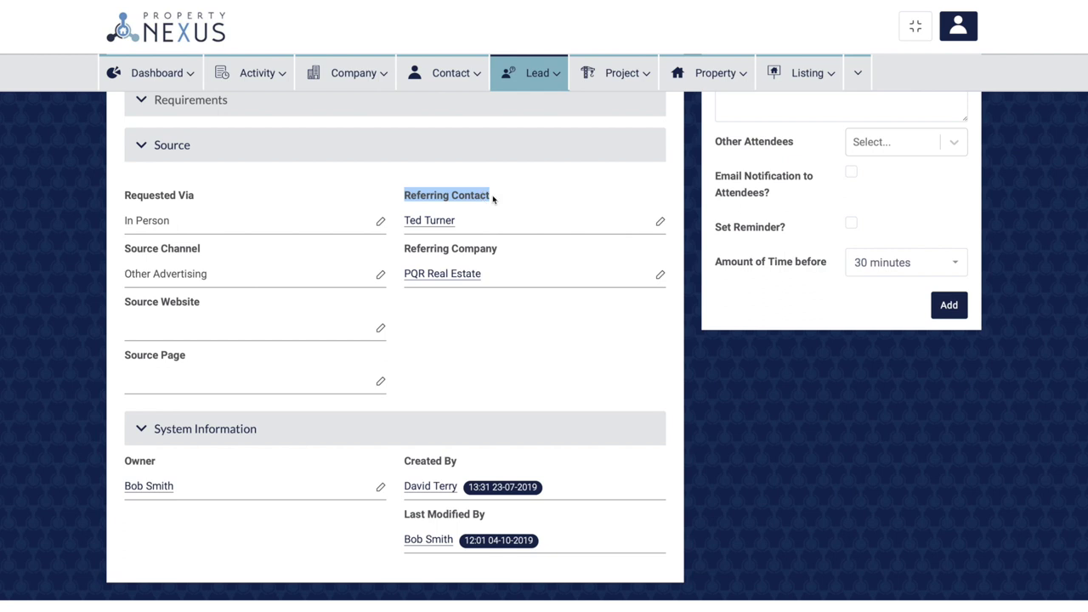
left_click(496, 200)
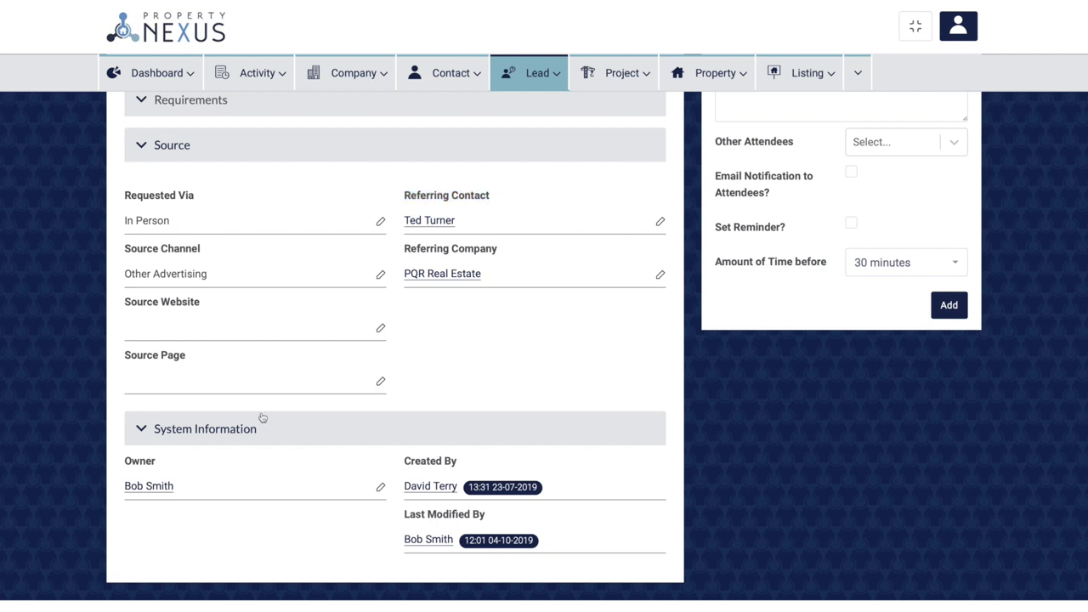
left_click_drag(125, 461, 162, 464)
left_click(161, 464)
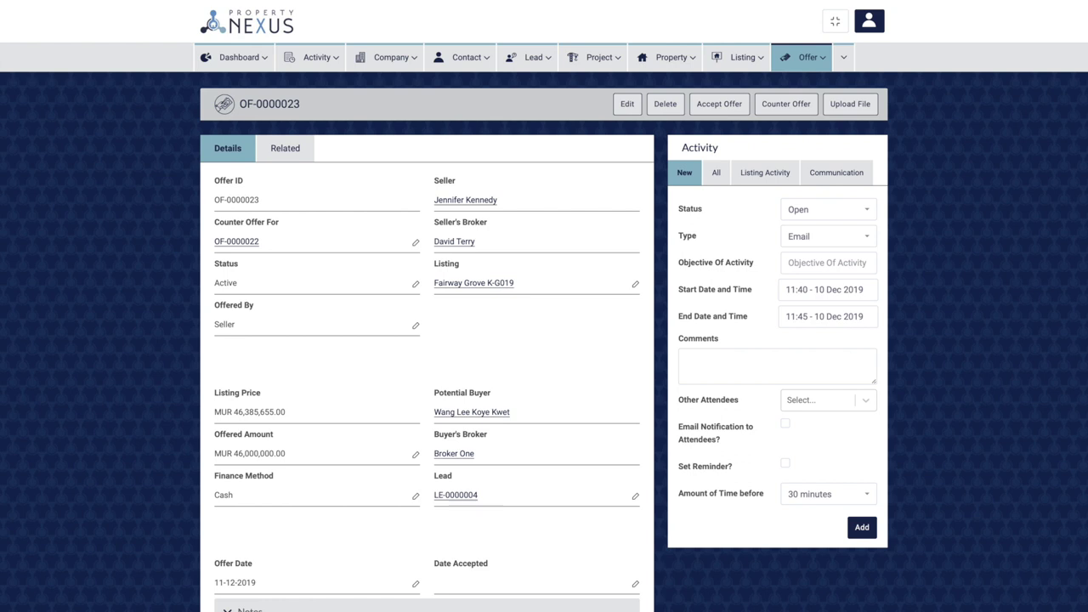
Edit offer OF-0000022 and set its status to Countered.
left_click(627, 104)
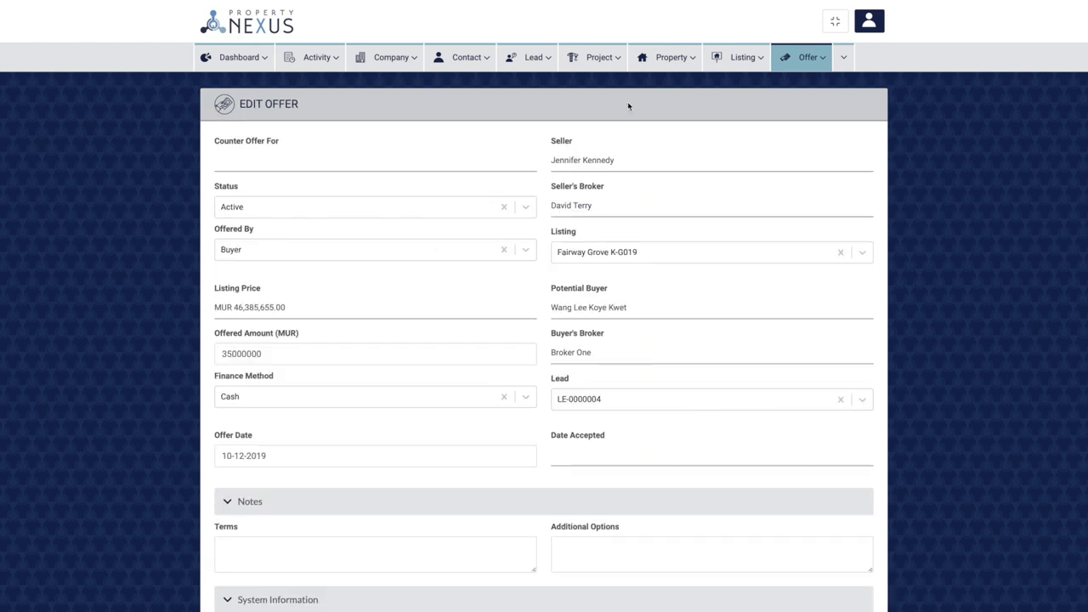
left_click(289, 212)
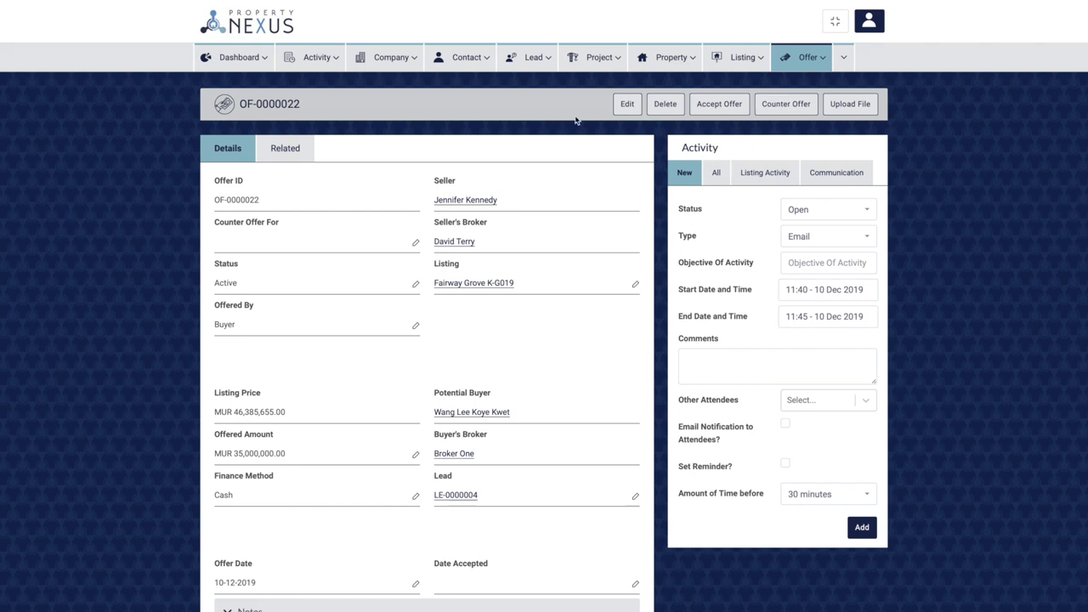
left_click(626, 104)
left_click(301, 213)
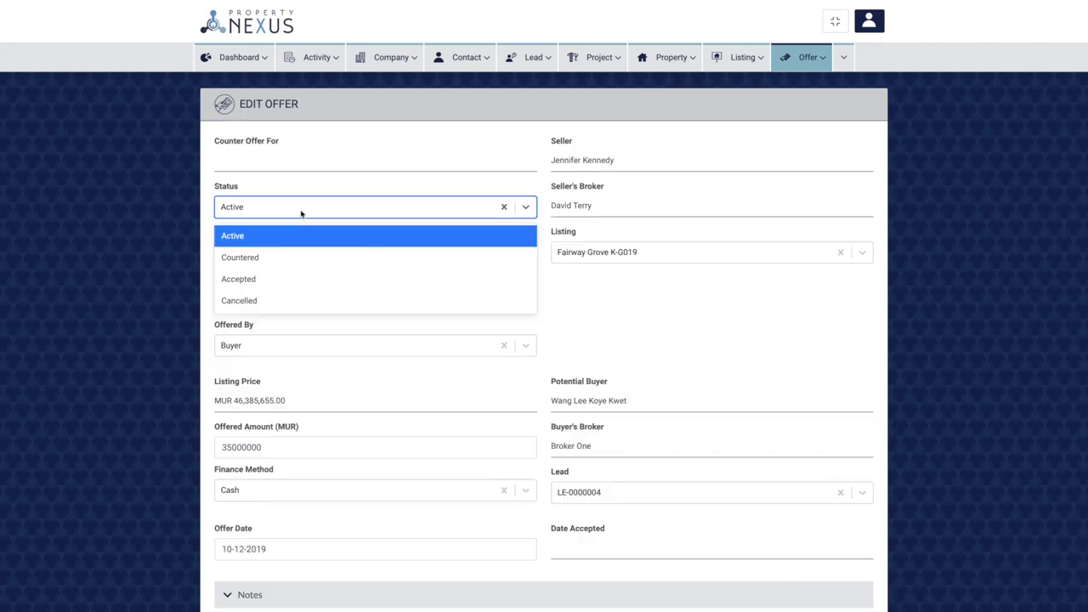
left_click(264, 258)
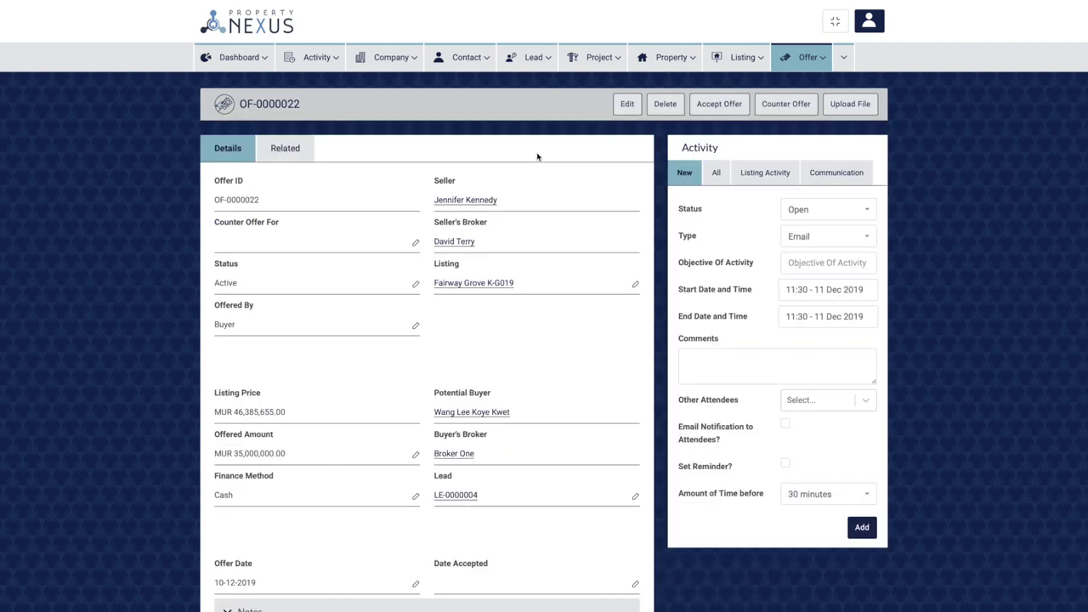
Create a counter offer for OF-0000022 offered by the Seller with an offered amount of 46000000 MUR.
left_click(784, 105)
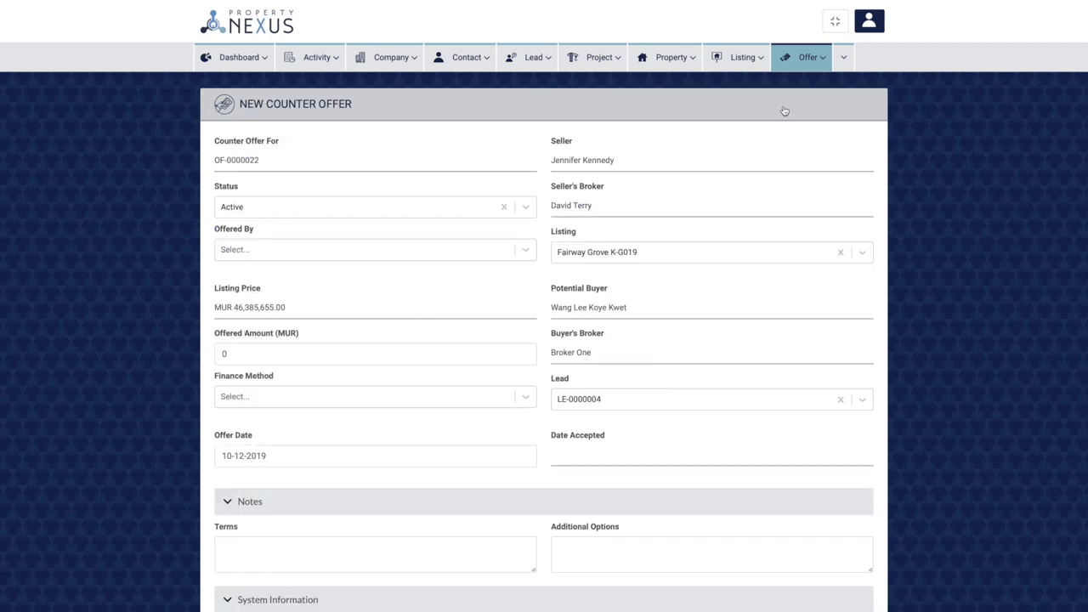
left_click(478, 251)
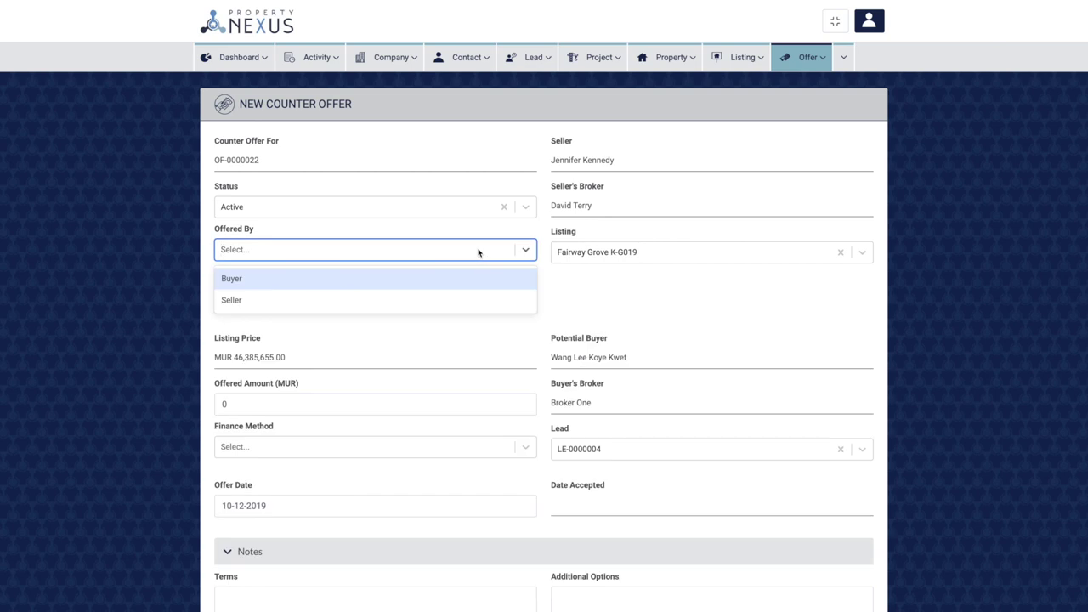
left_click(419, 299)
left_click(300, 349)
key("BackSpace")
type("46000000")
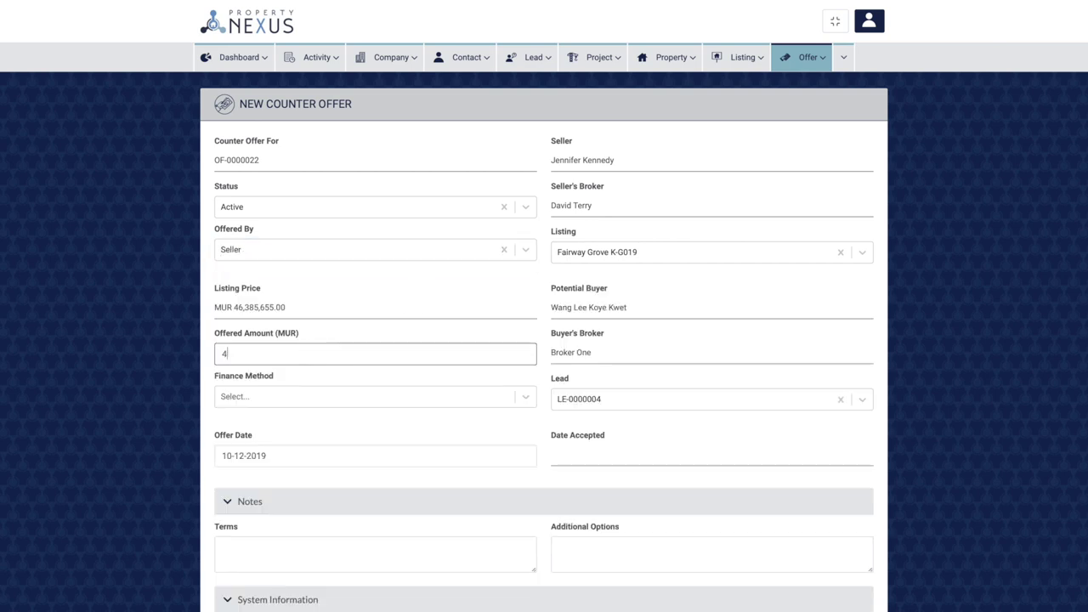
Set the counter offer's finance method to Cash and its offer date to 09-12-2019, and save it.
left_click(284, 382)
left_click(260, 425)
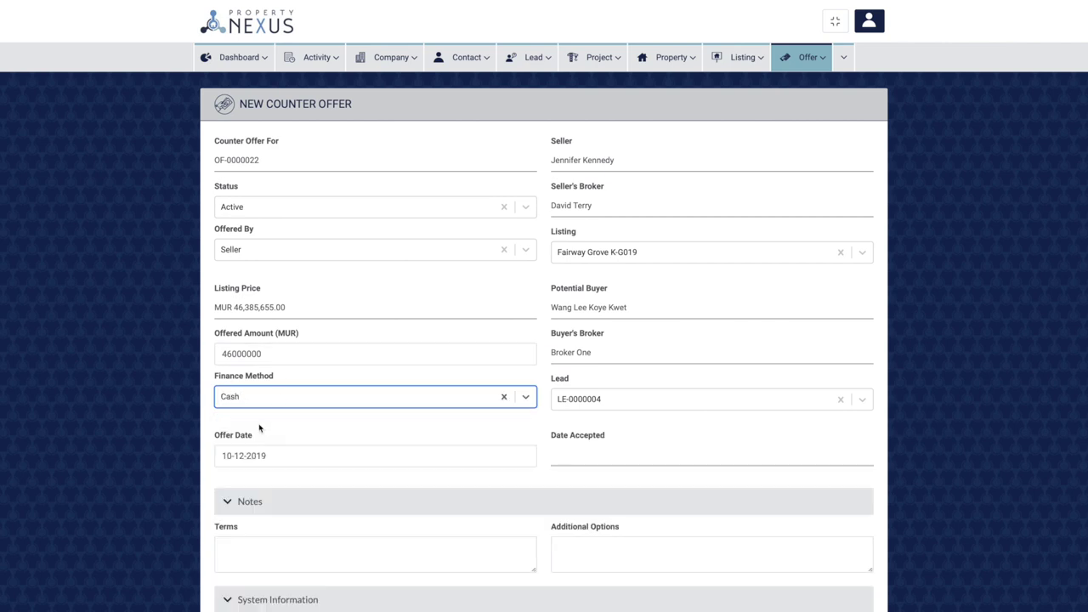
left_click(267, 454)
left_click(236, 568)
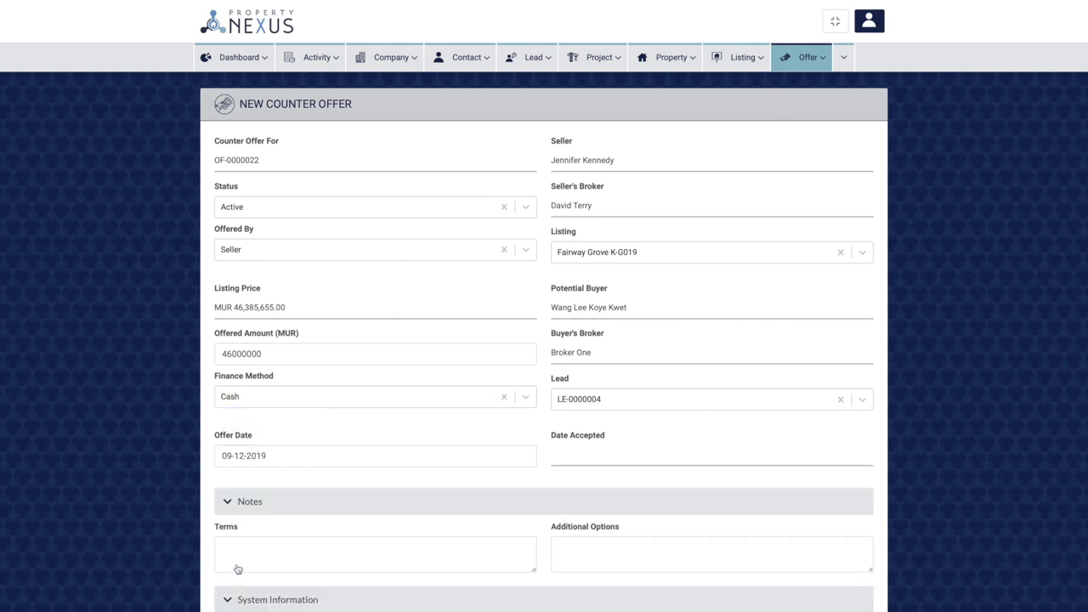
scroll(238, 568, "down", 3)
left_click(854, 546)
Fill in a counter offer for OF-0000022 as offered by the Seller, with an offered amount of 46000000 MUR.
left_click(415, 258)
left_click(363, 293)
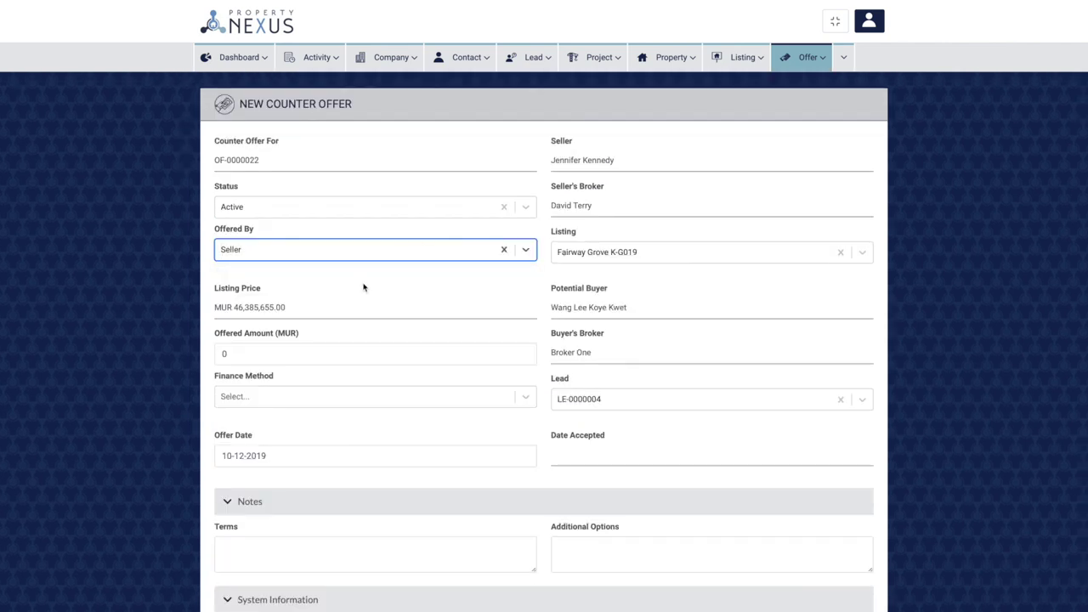
left_click(282, 350)
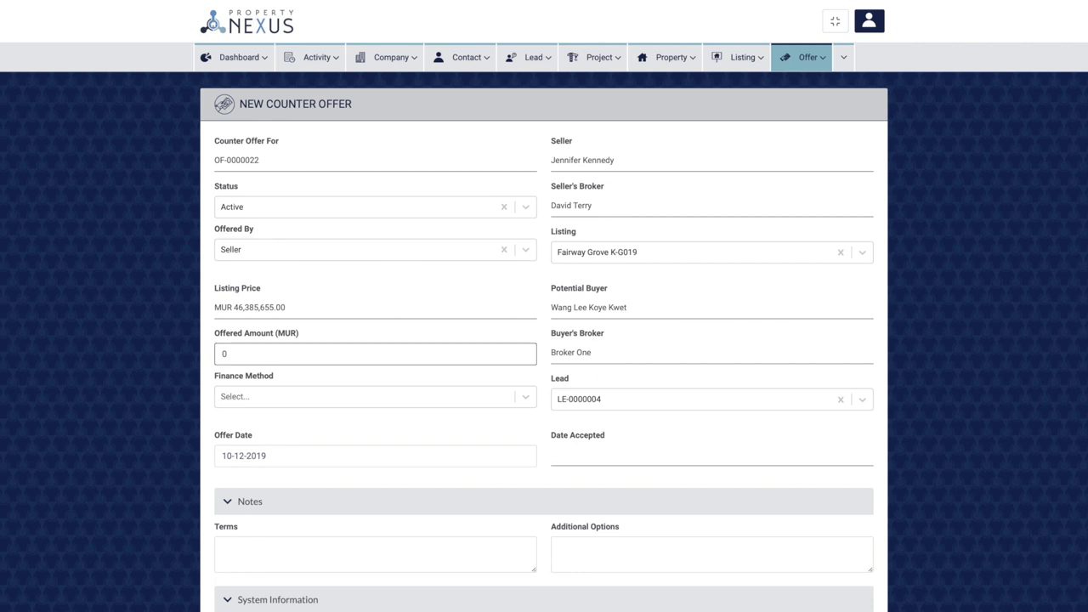
type("46000000")
Set the counter offer's finance method to Cash and its offer date to 11-12-2019, and save it.
left_click(260, 396)
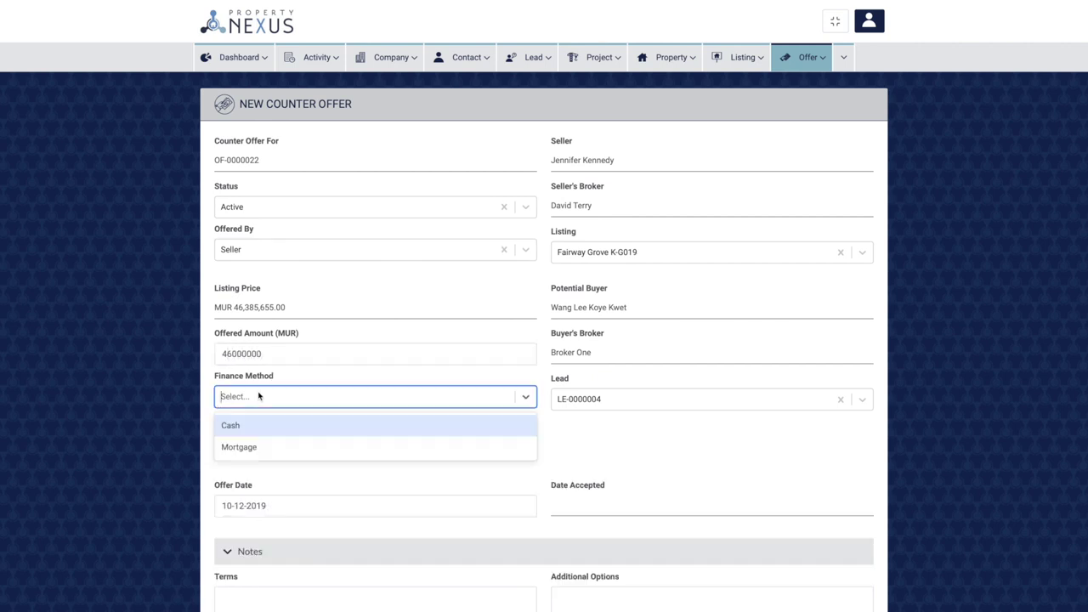
left_click(243, 425)
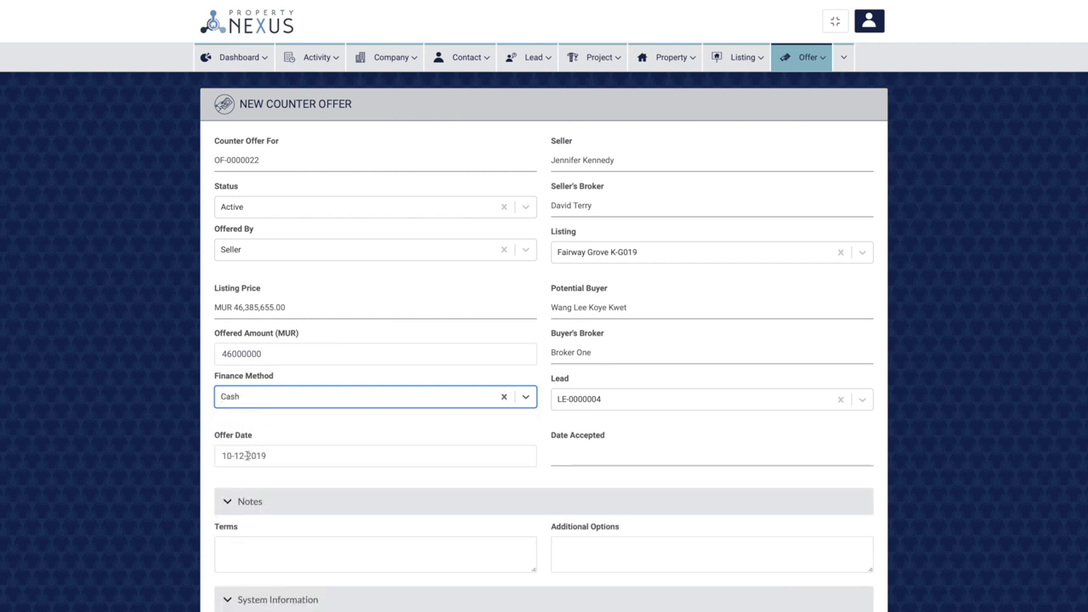
left_click(247, 456)
left_click(273, 567)
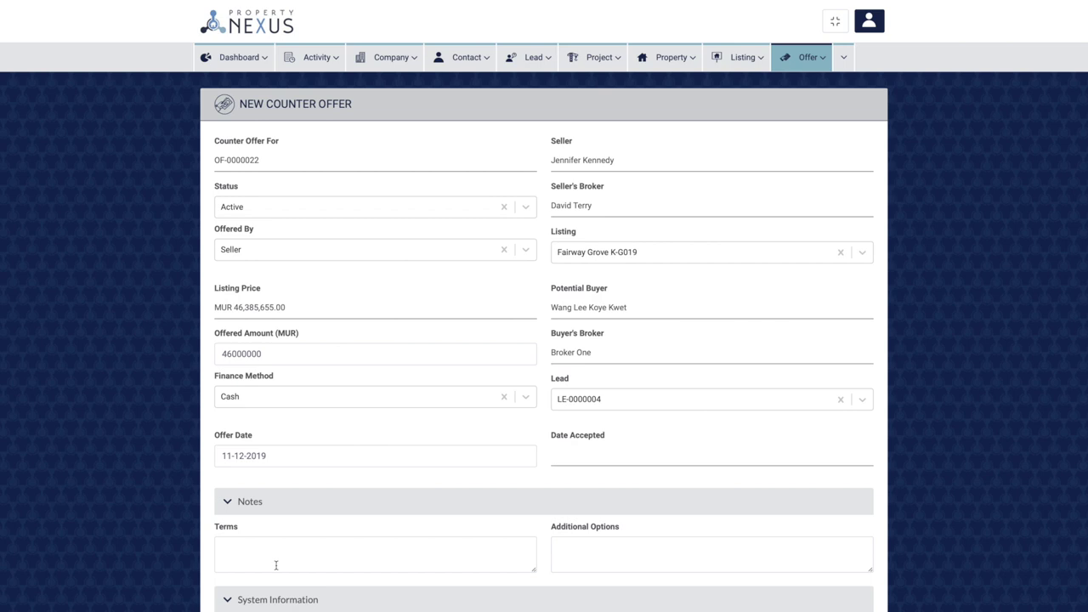
scroll(275, 565, "down", 3)
left_click(863, 545)
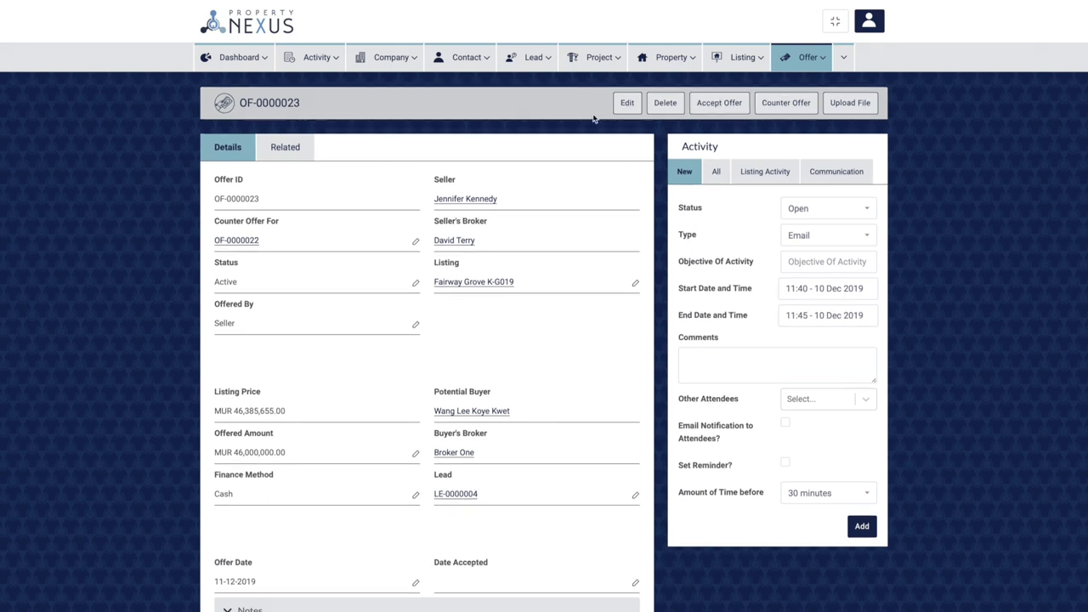
Accept counter offer OF-0000023 and confirm the acceptance.
left_click(627, 103)
left_click(258, 210)
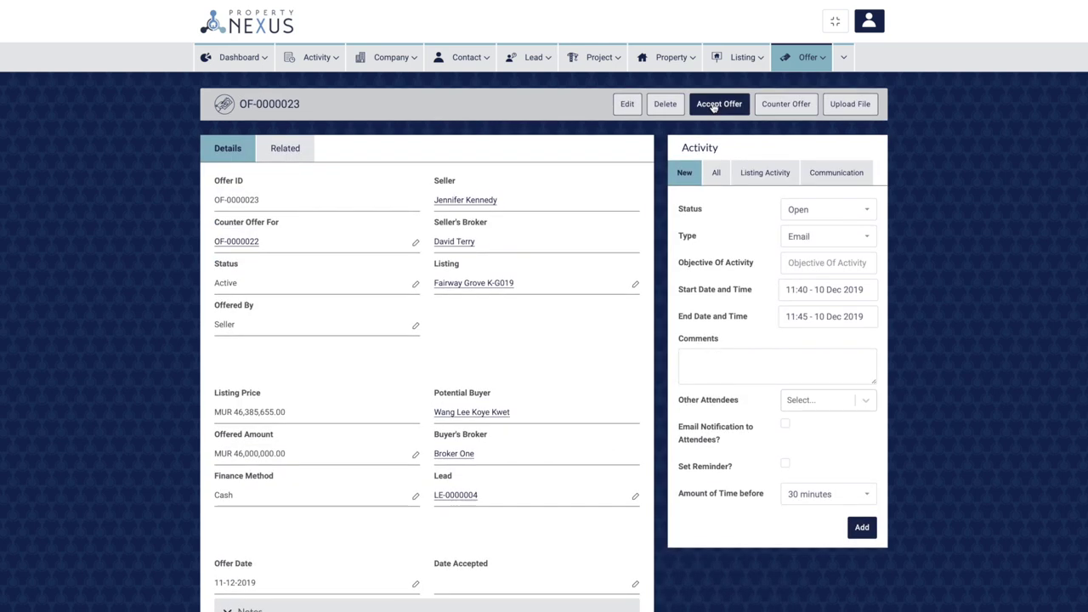
left_click(718, 104)
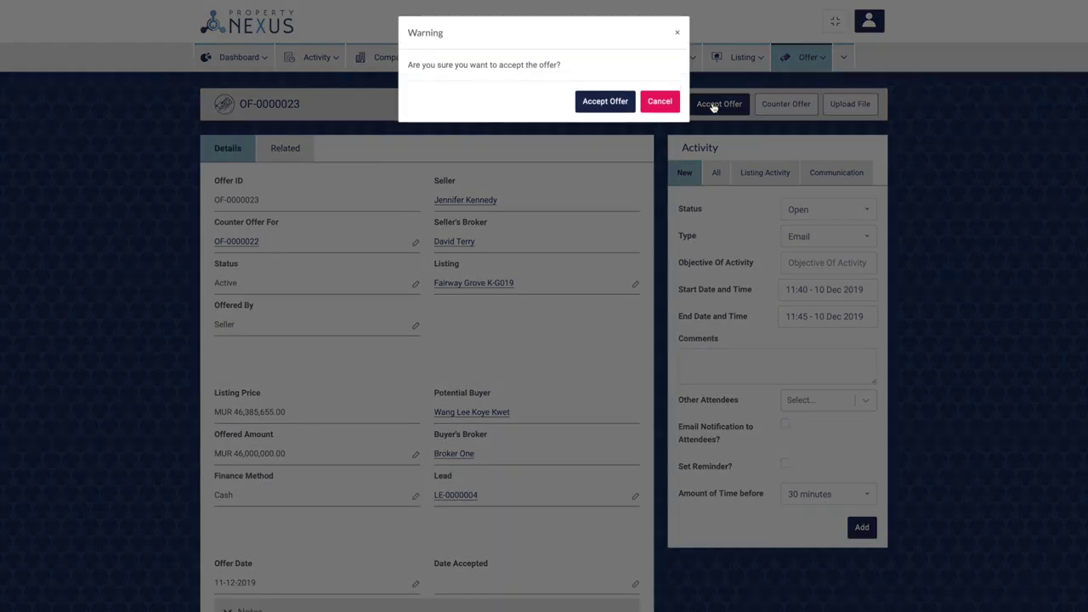
left_click(600, 106)
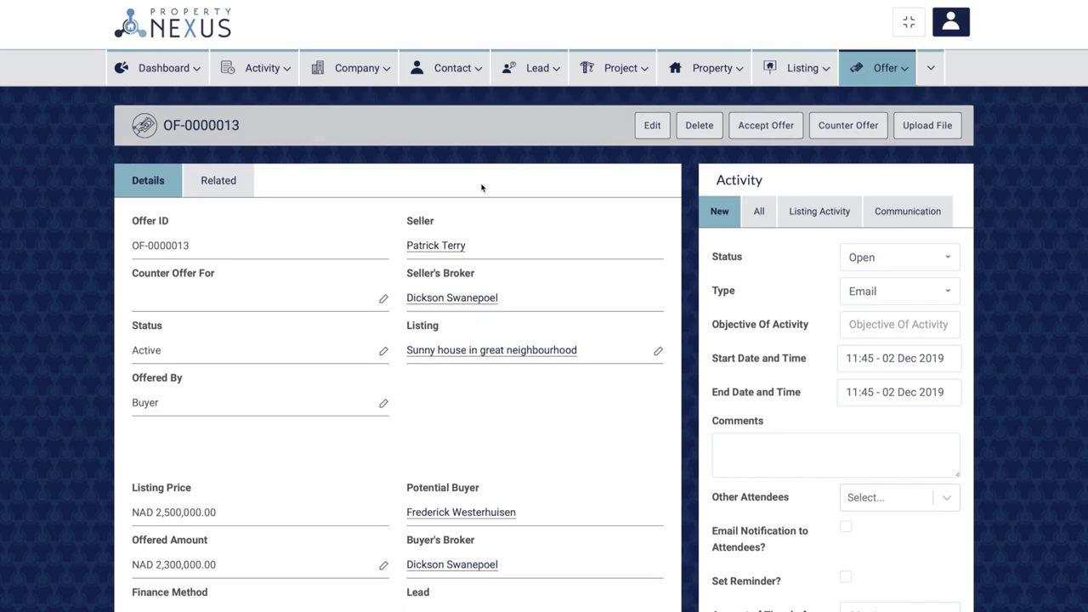
Accept offer OF-0000013 and set the new transaction's start date to 04-12-2019 and expected closure date to 22-12-2019.
left_click(753, 129)
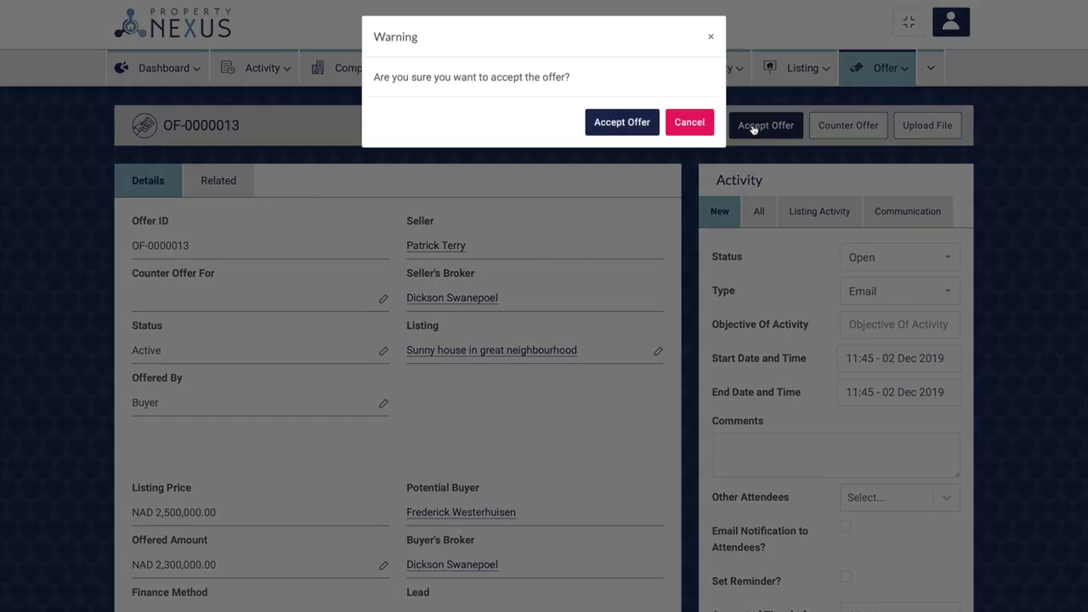
left_click(608, 126)
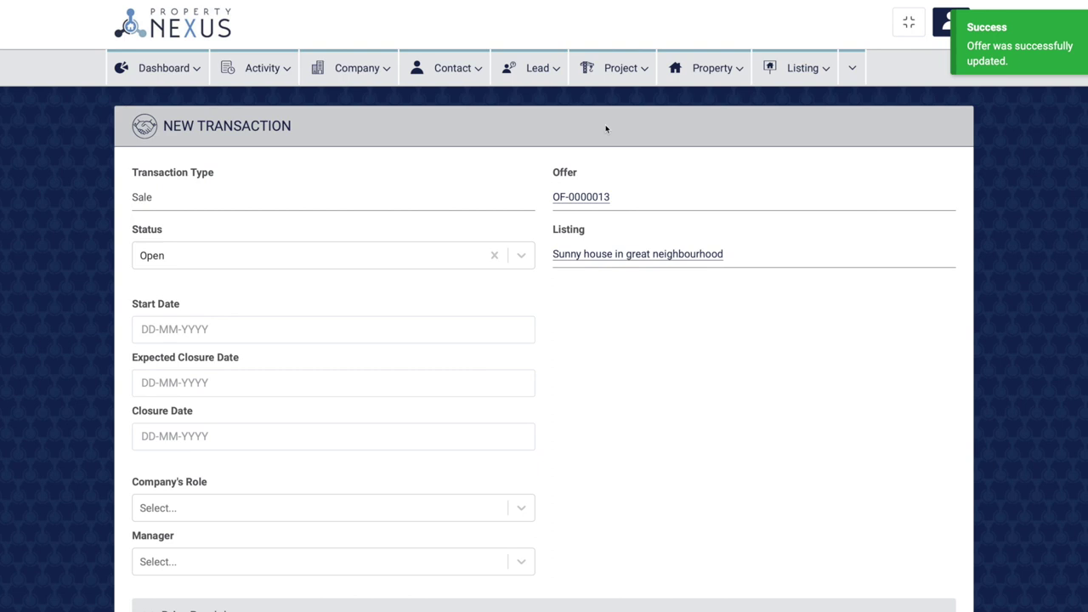
left_click(182, 329)
left_click(208, 441)
left_click(185, 385)
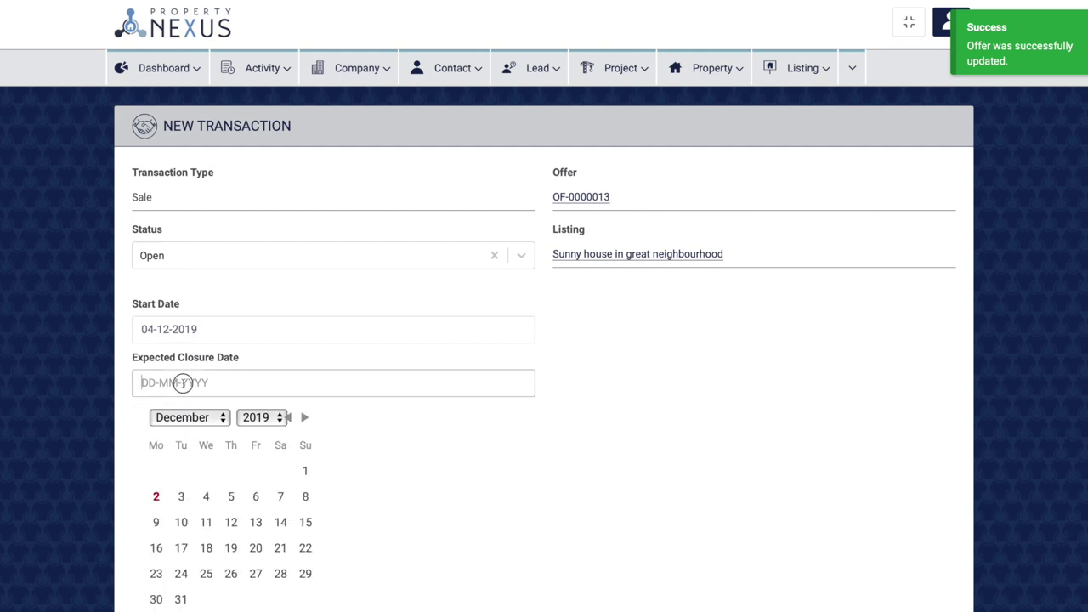
left_click(305, 548)
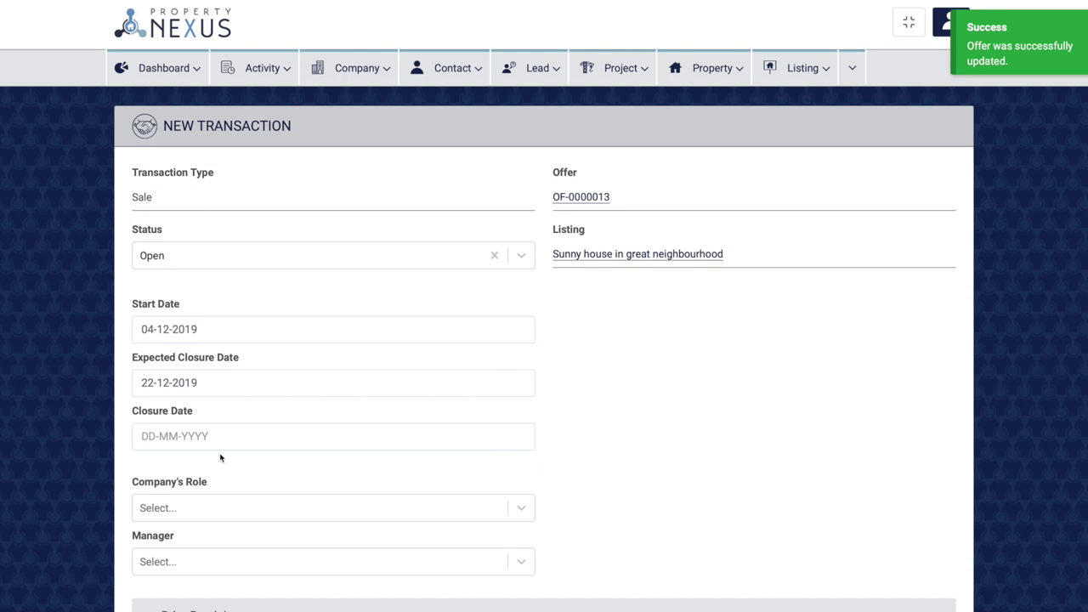
Set the company's role to Seller's Agent on the new transaction and review its commission breakdown and legal procedure steps.
left_click(183, 512)
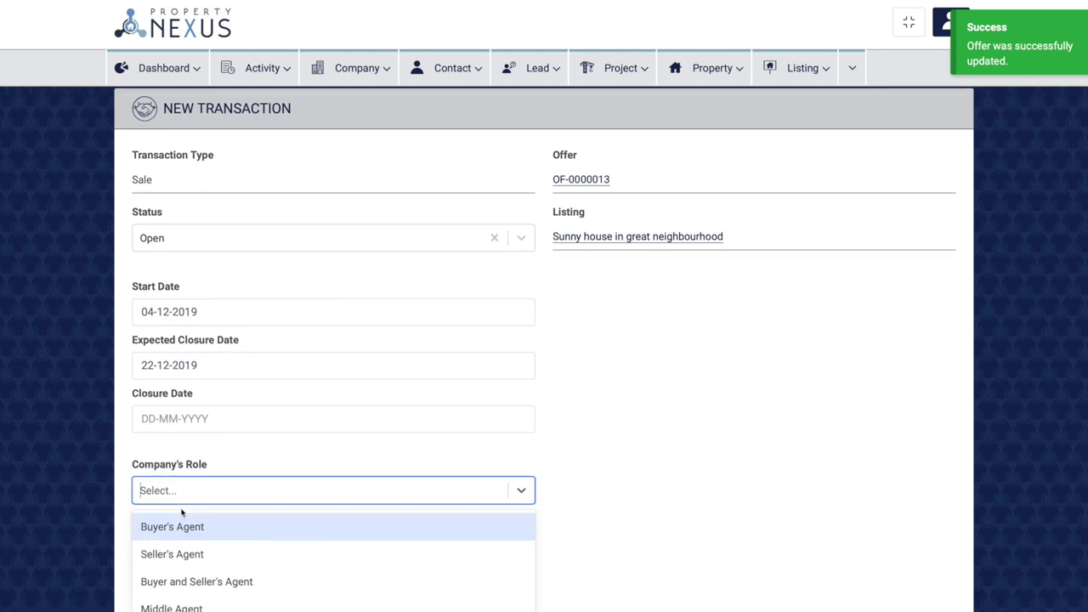
left_click(170, 549)
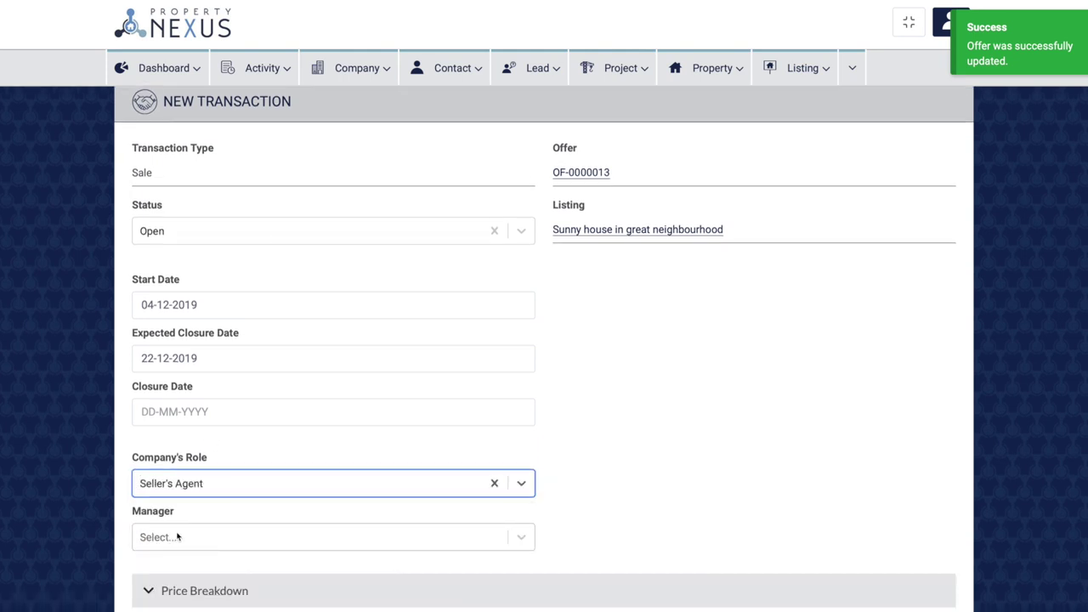
scroll(178, 536, "down", 4)
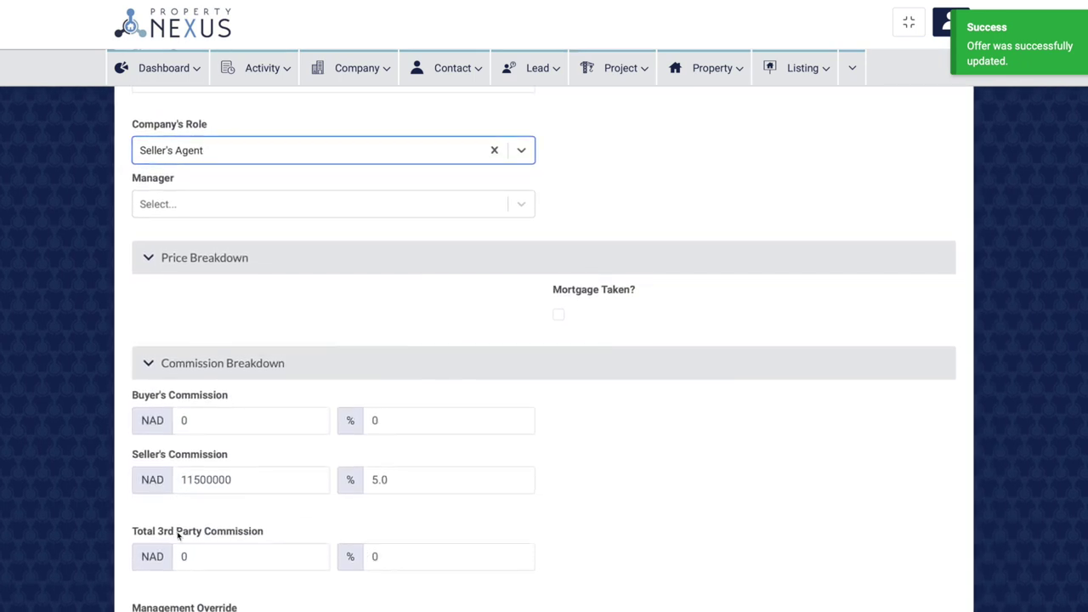
scroll(177, 534, "down", 1)
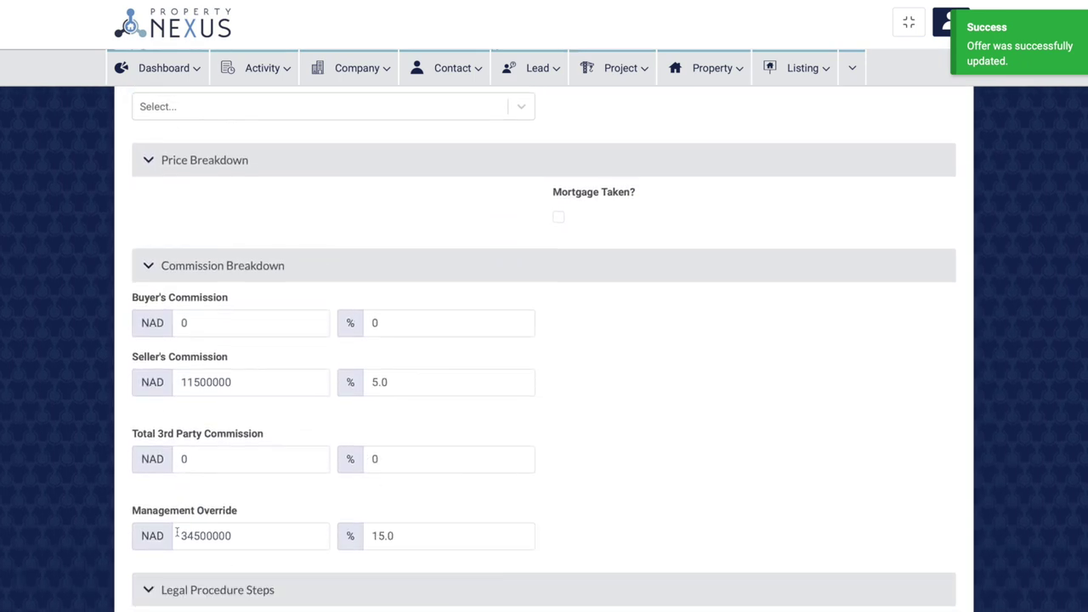
scroll(176, 532, "down", 4)
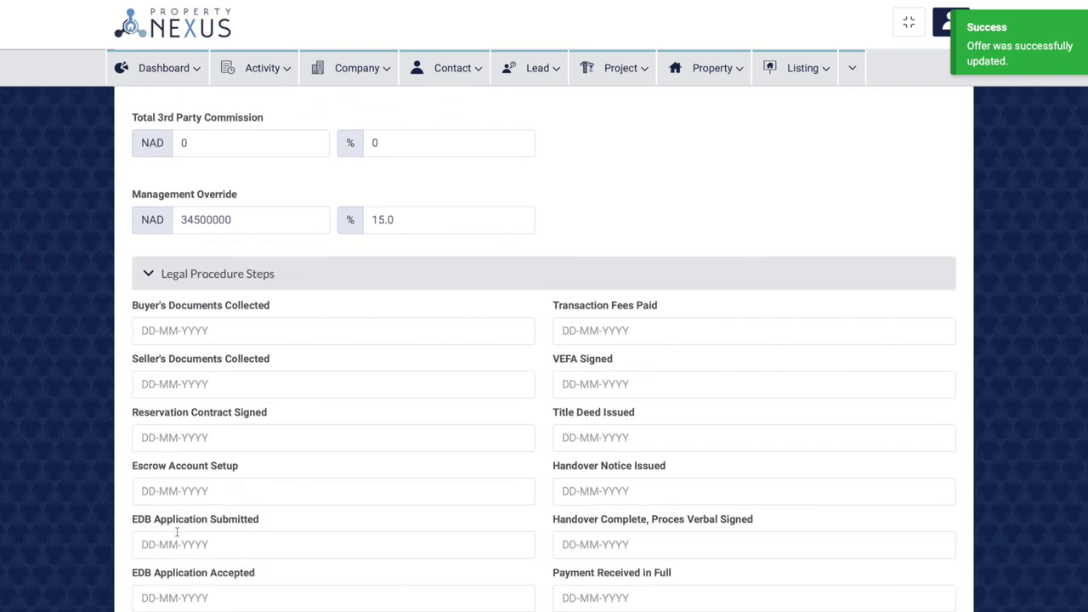
scroll(177, 533, "down", 2)
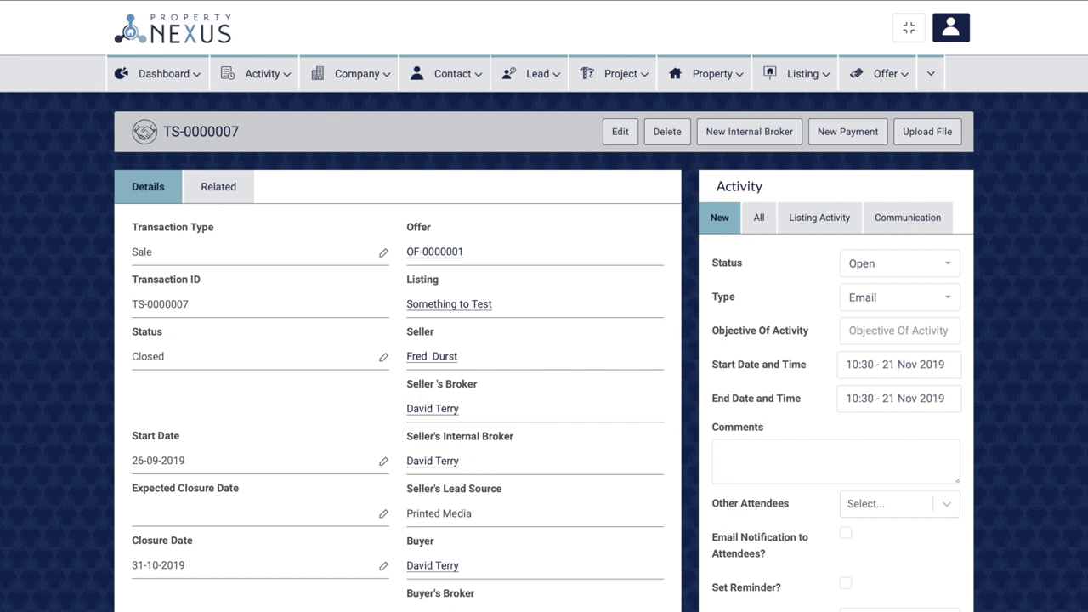
Examine the status, start date, expected closure date and closure date fields of transaction TS-0000007.
left_click(130, 335)
left_click_drag(131, 335, 167, 336)
left_click(167, 335)
left_click_drag(134, 437, 190, 439)
left_click(190, 439)
left_click_drag(133, 489, 244, 495)
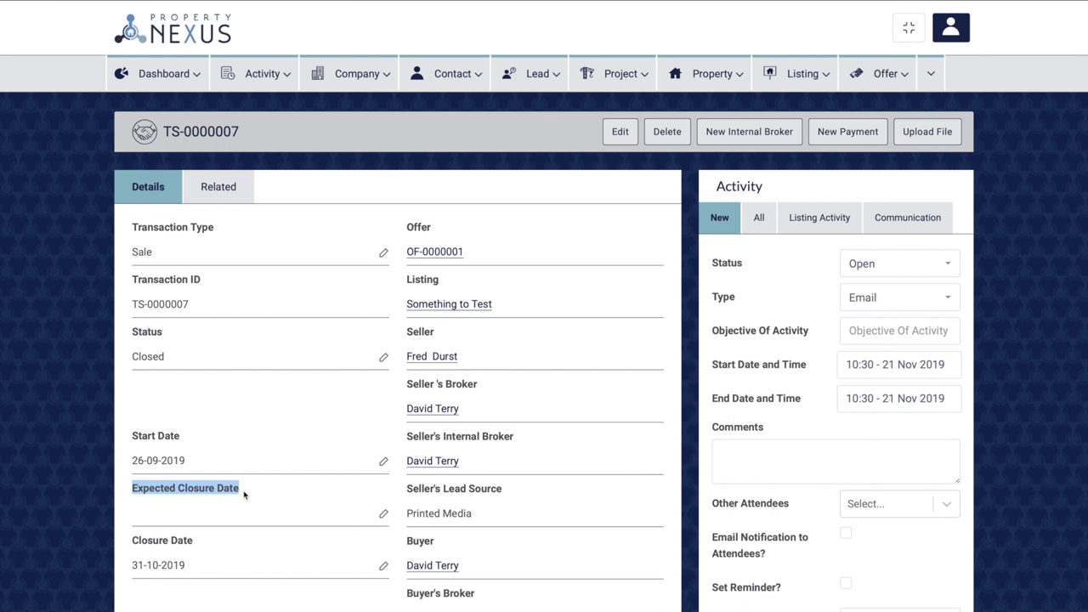
left_click(244, 493)
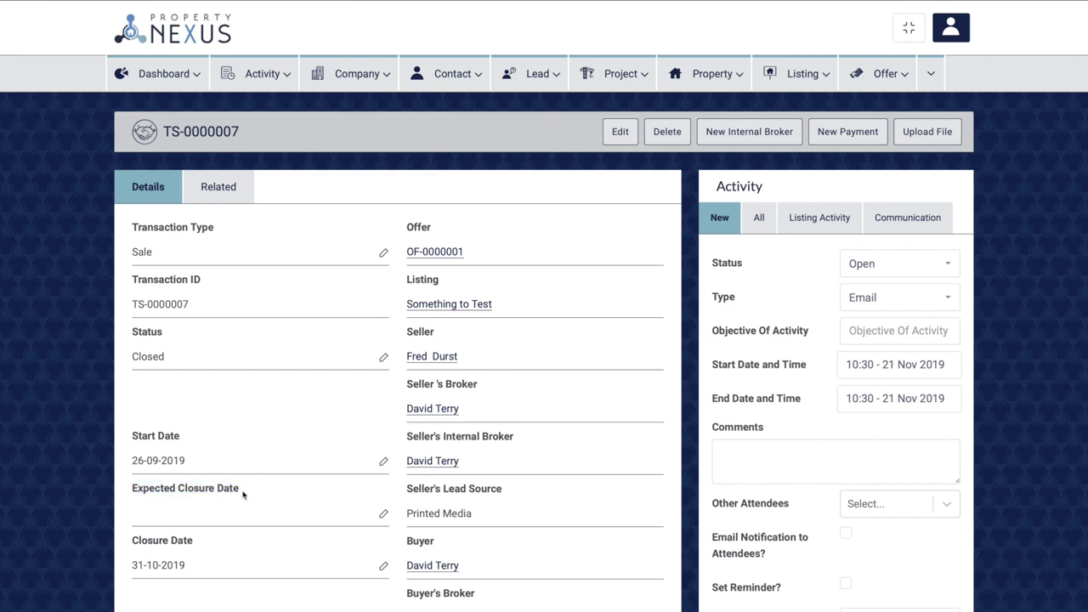
left_click_drag(134, 541, 204, 540)
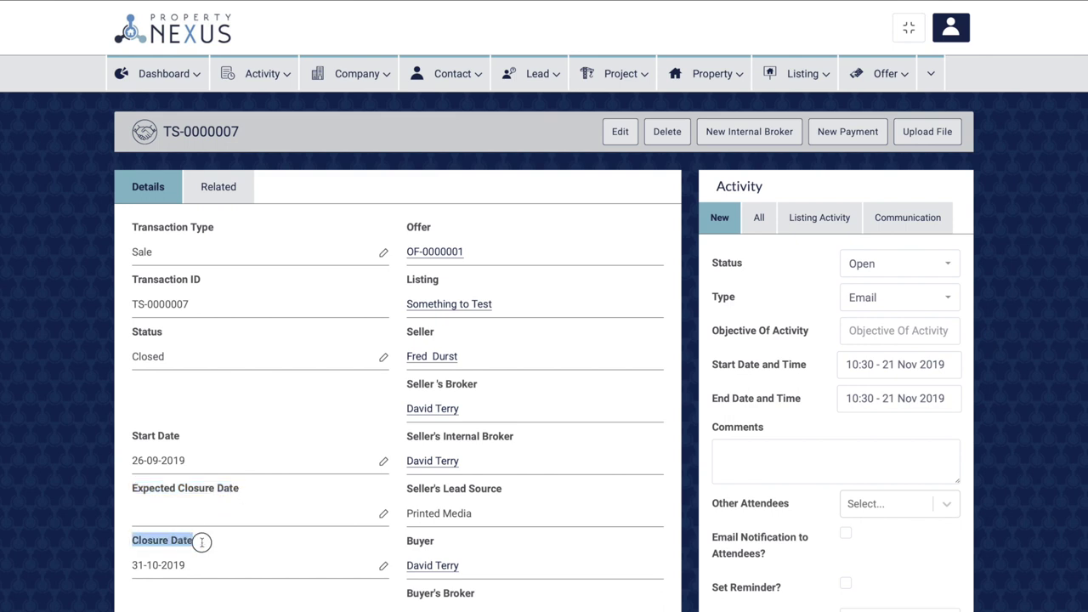
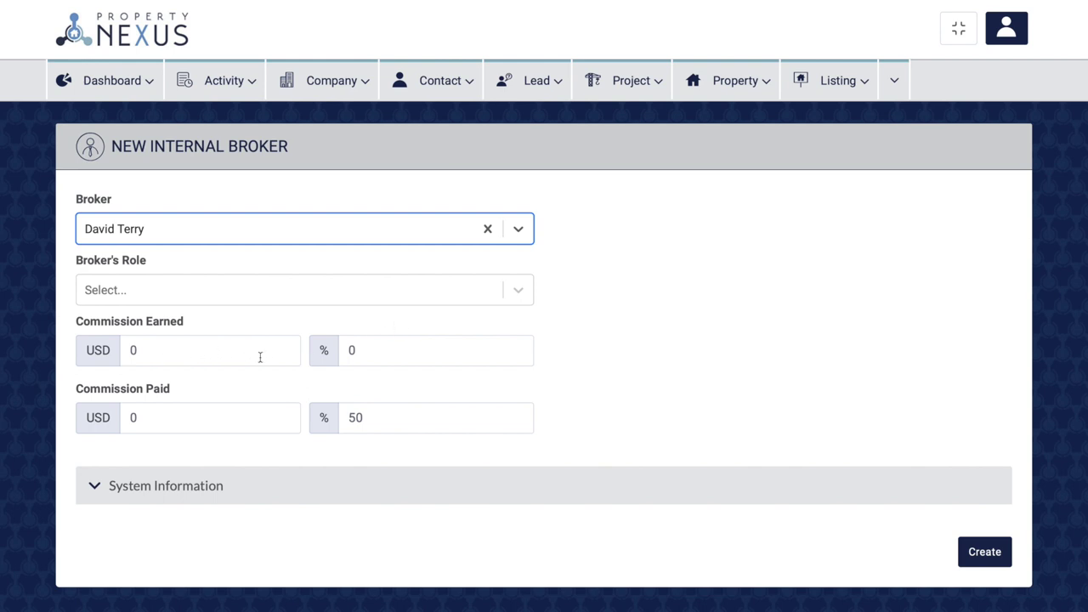
Set the new internal broker's commission earned to 2% and commission paid to 60%.
left_click(361, 351)
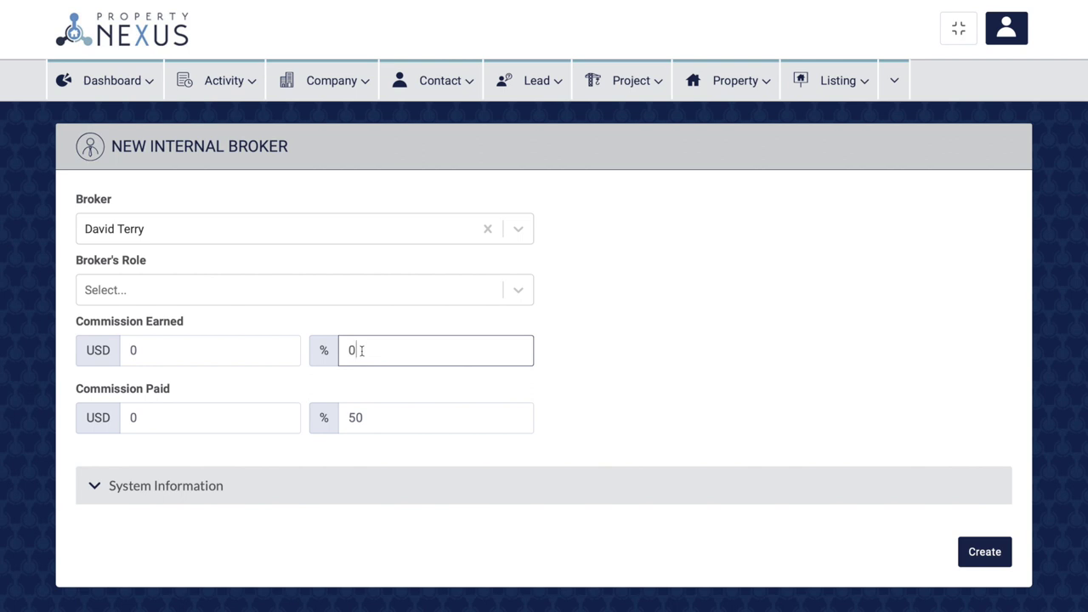
key("BackSpace")
type("2")
left_click(369, 418)
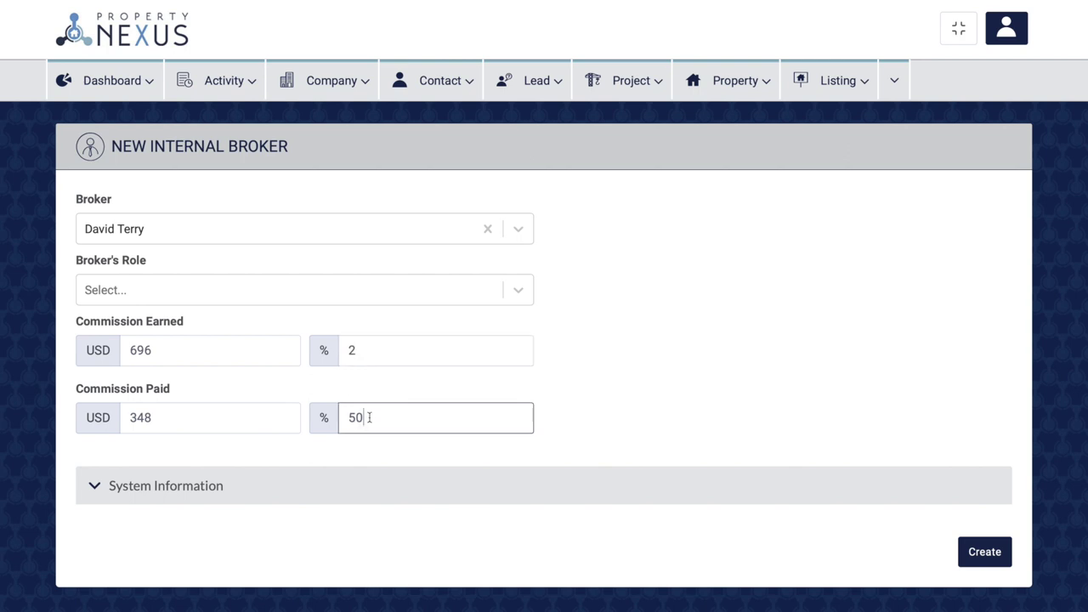
key("BackSpace")
key("BackSpace")
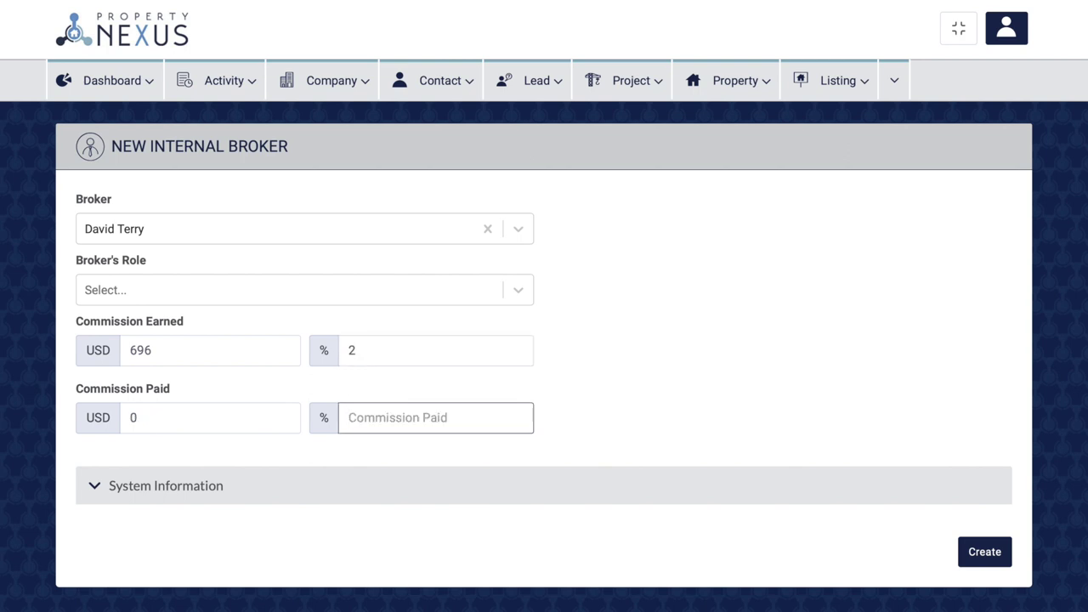
type("60")
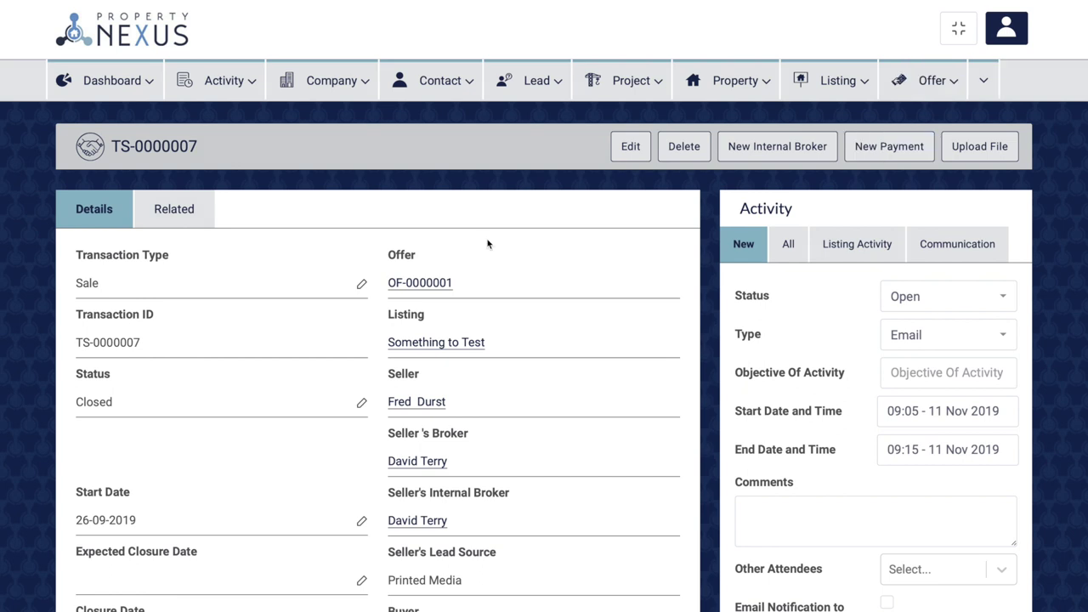
Start a new payment related to transaction TS-0000007 with type Incoming and payment due date 16-11-2019.
left_click(186, 223)
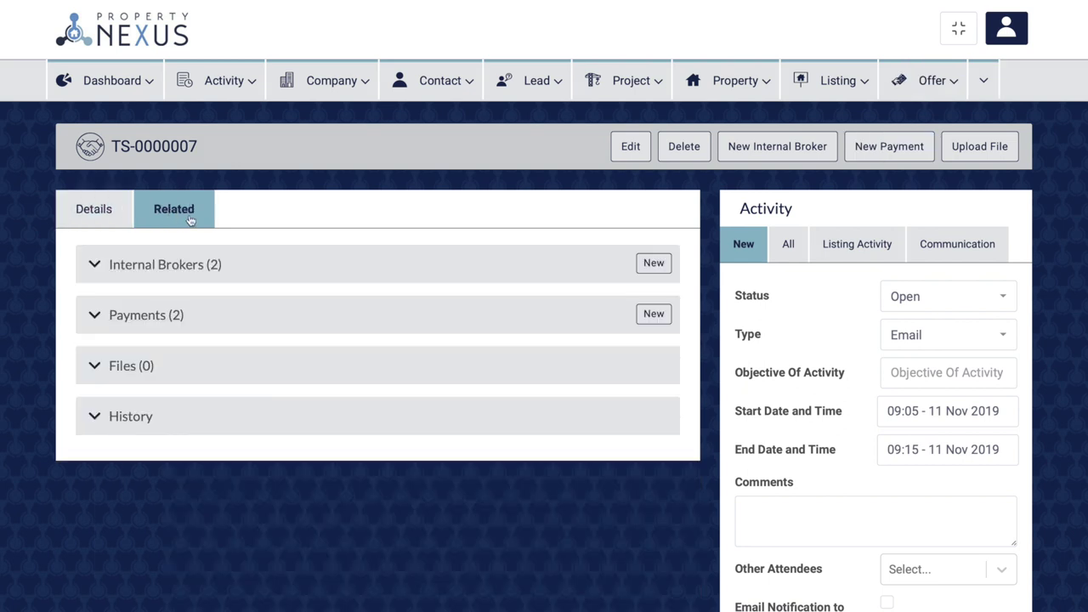
left_click(653, 314)
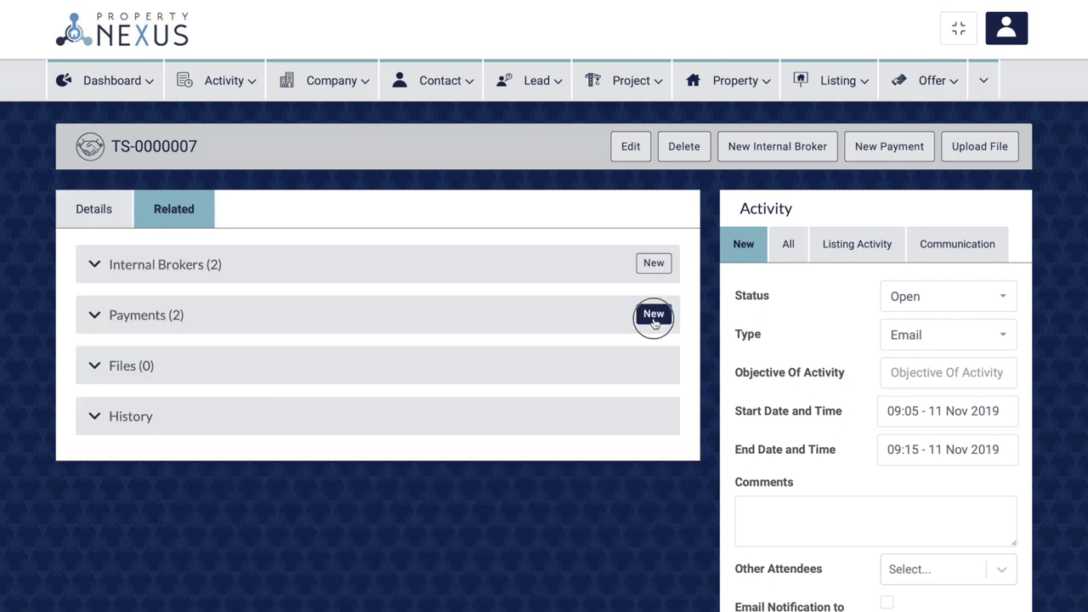
left_click(164, 237)
left_click(154, 262)
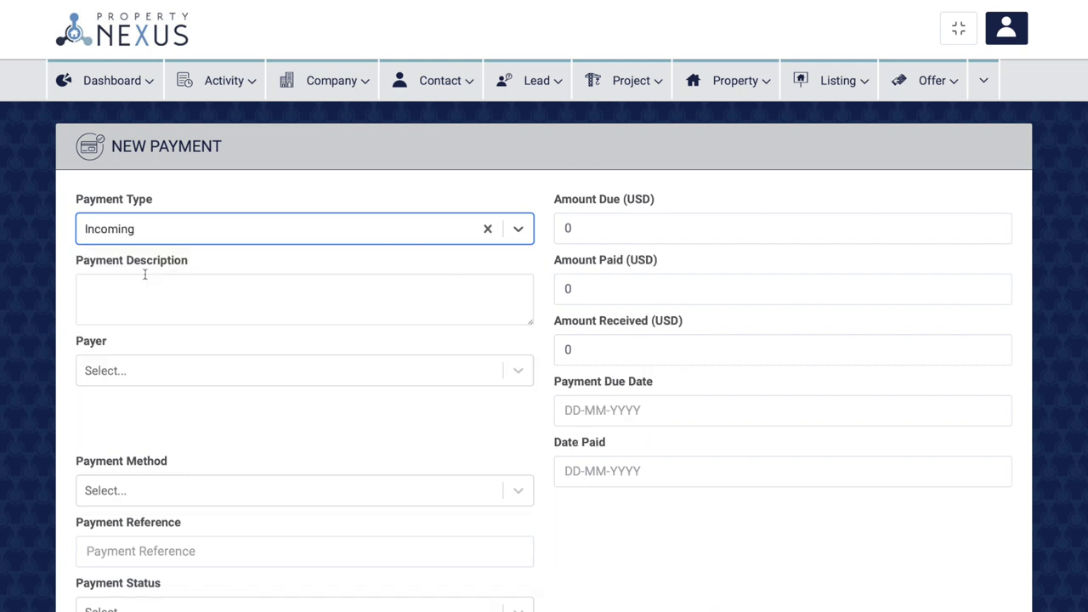
left_click(562, 419)
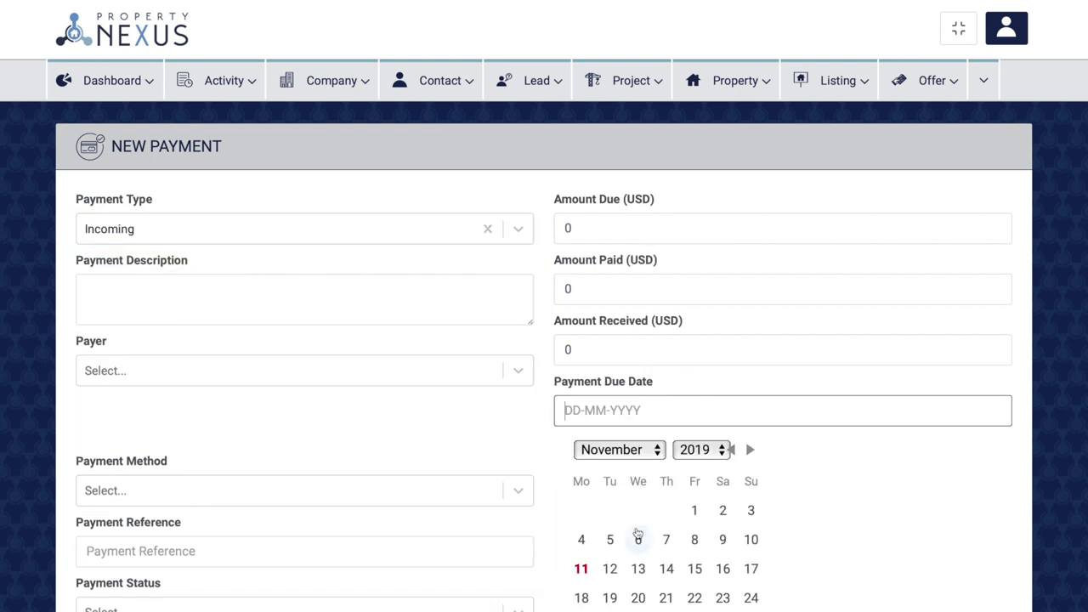
left_click(721, 569)
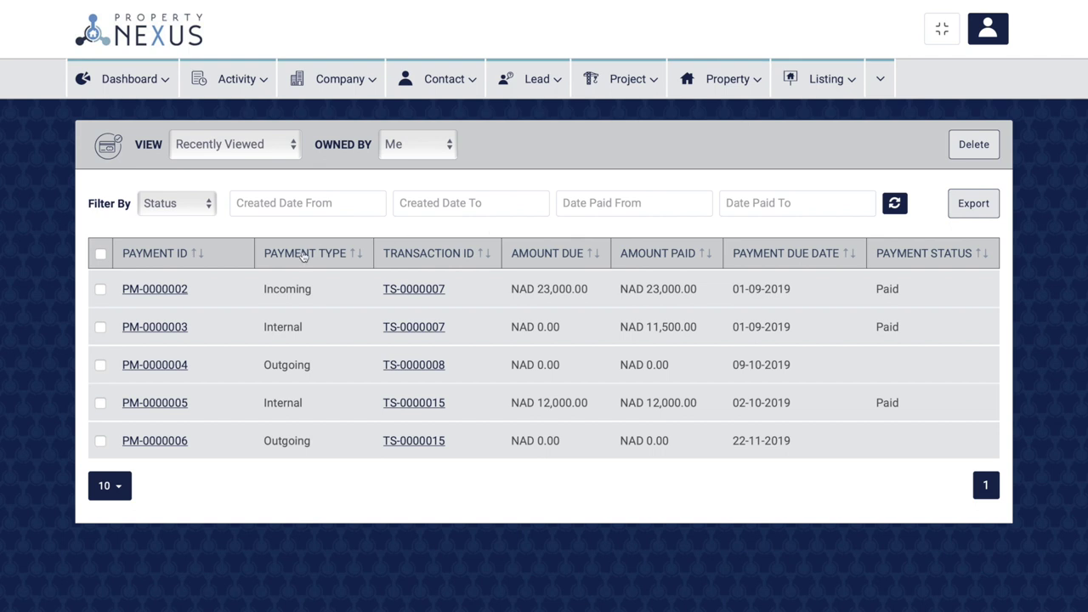
Examine the Incoming, Outgoing and Internal payment types in the payments list.
left_click_drag(263, 289, 316, 292)
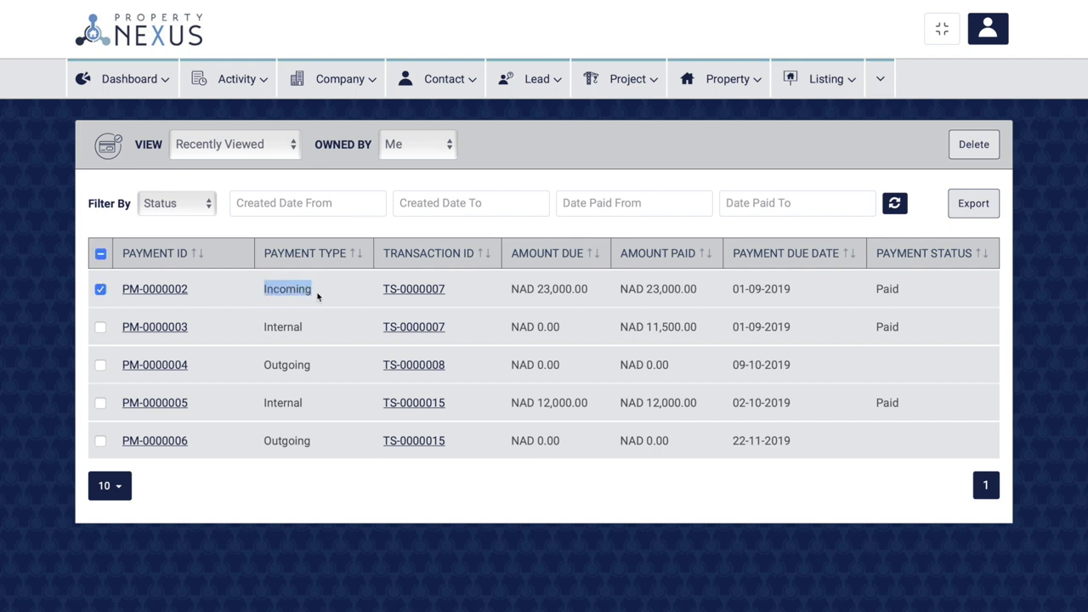
left_click_drag(262, 365, 316, 366)
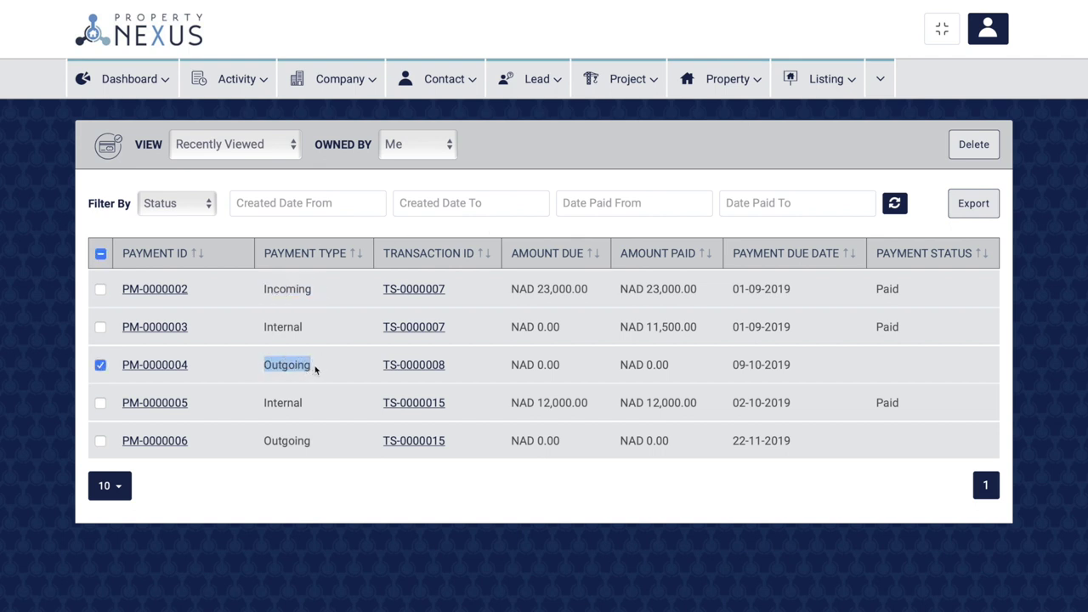
left_click(316, 366)
left_click_drag(264, 327, 308, 328)
left_click(309, 329)
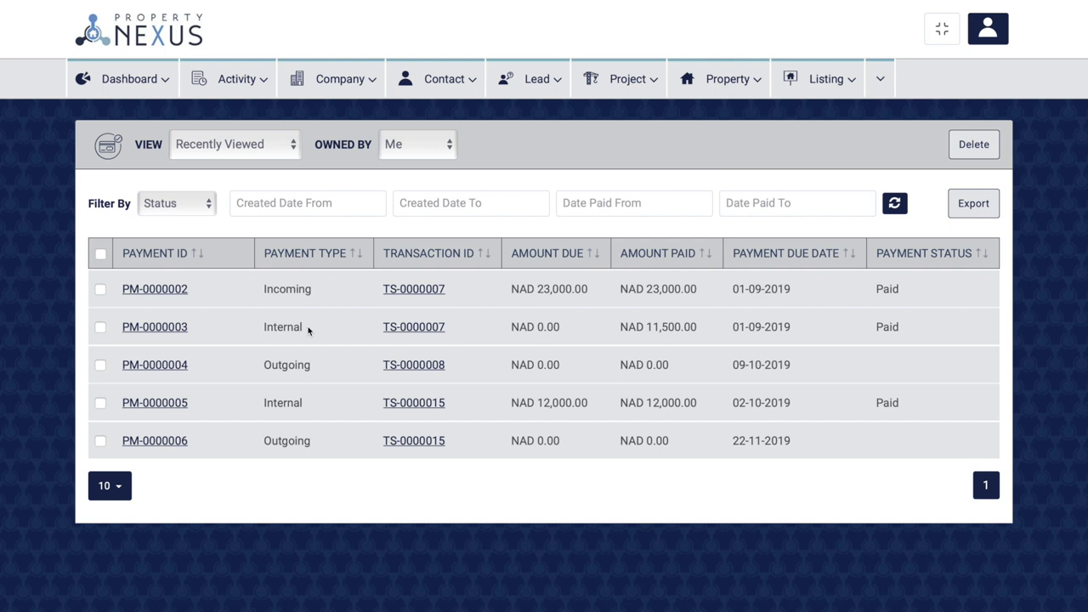
Examine the payer of payment PM-0000002, the payee of PM-0000004, and the related internal broker and incoming payment fields of PM-0000003.
left_click(154, 289)
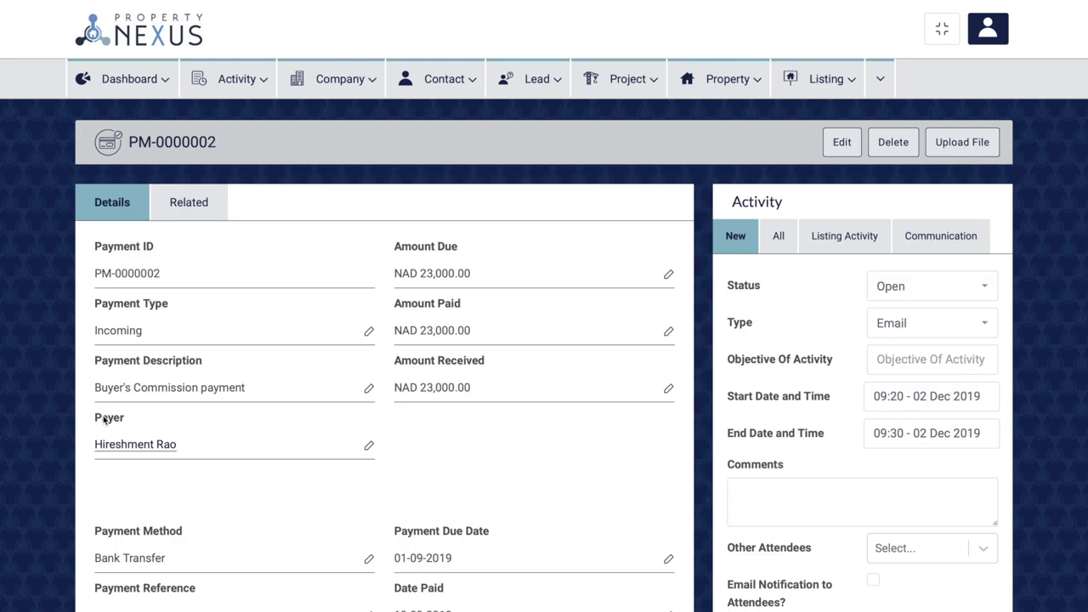
left_click_drag(94, 416, 126, 420)
left_click(134, 422)
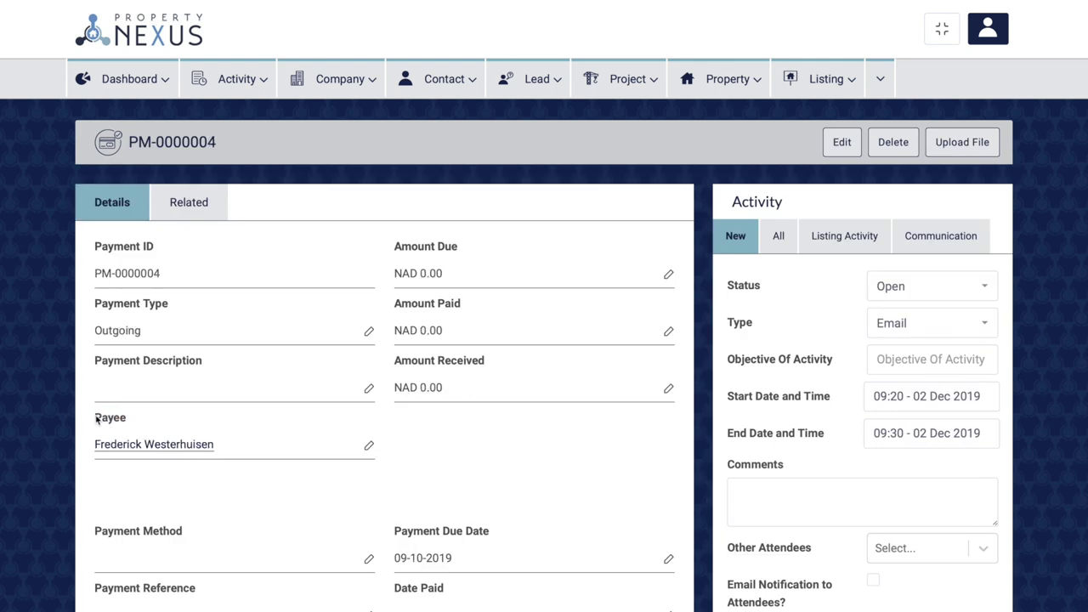
left_click_drag(94, 416, 128, 418)
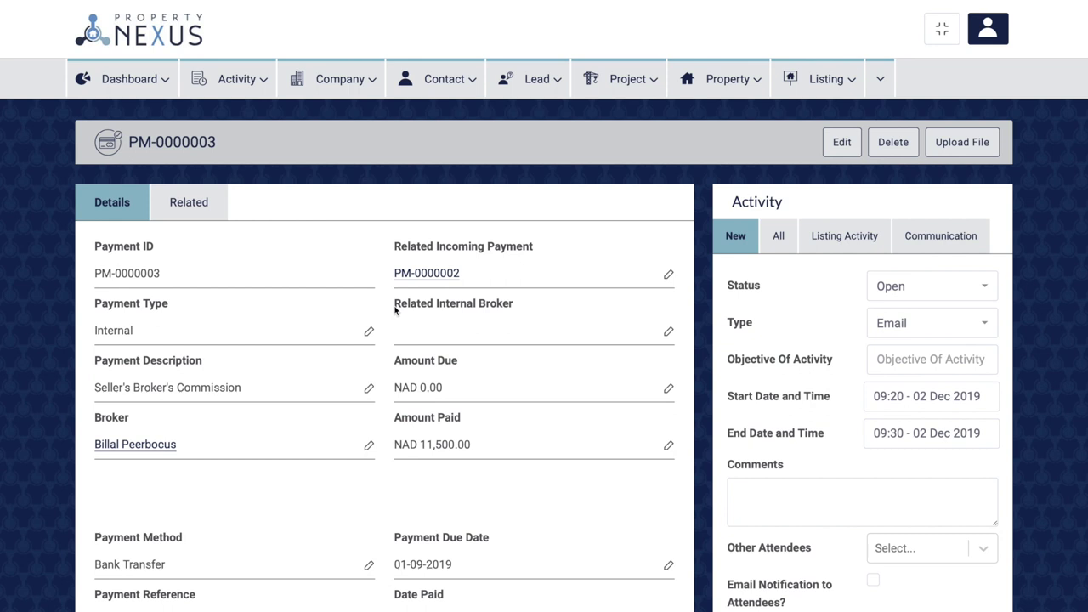
left_click_drag(396, 306, 516, 304)
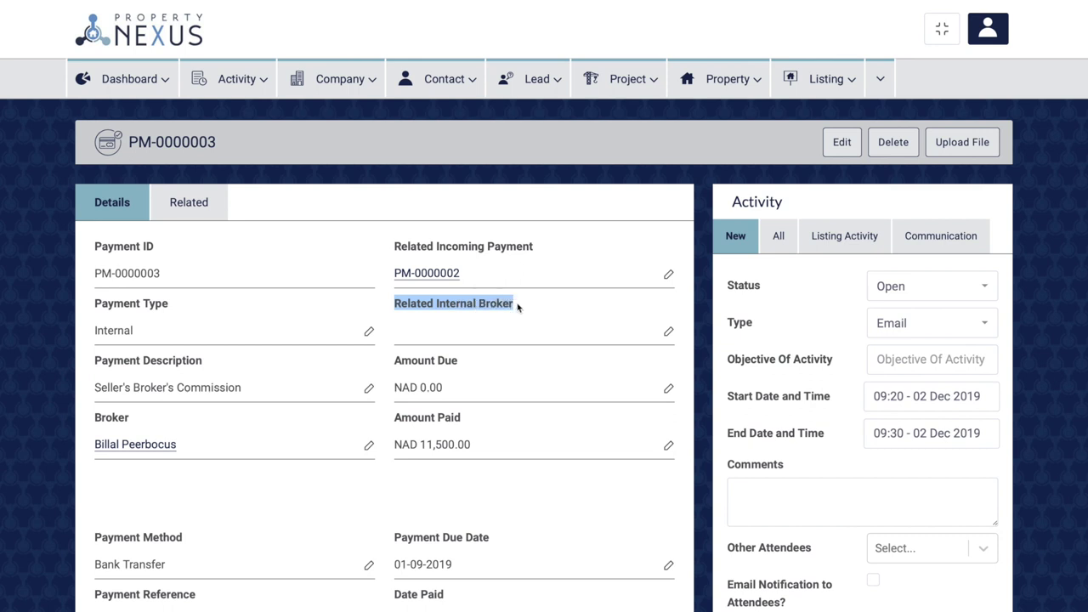
left_click_drag(395, 247, 538, 251)
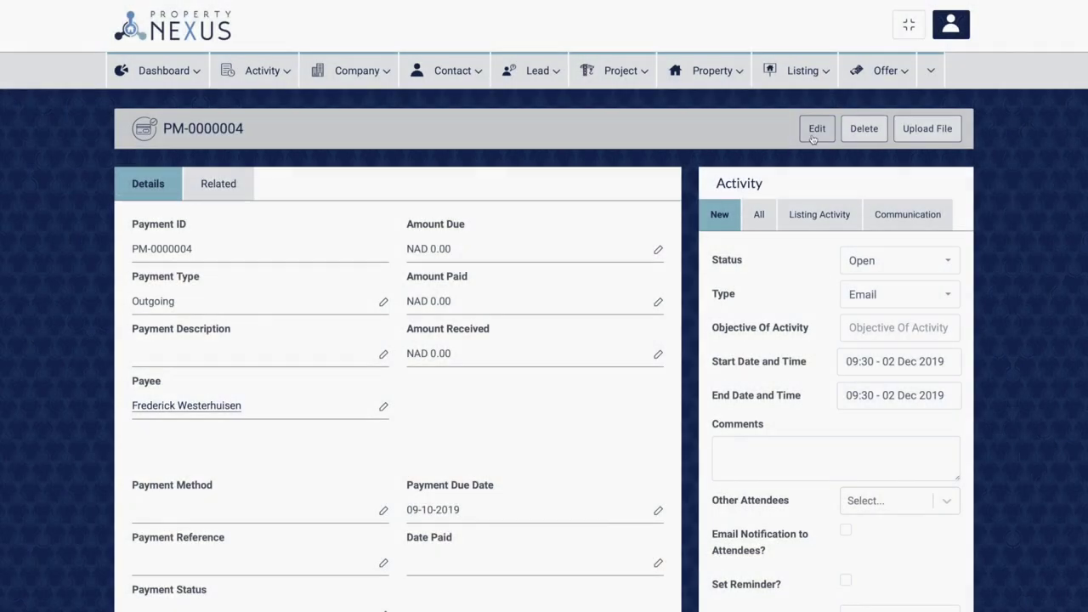
Examine the payment status options in the edit form of payment PM-0000004 and the Due Payments section of the dashboard.
left_click(811, 127)
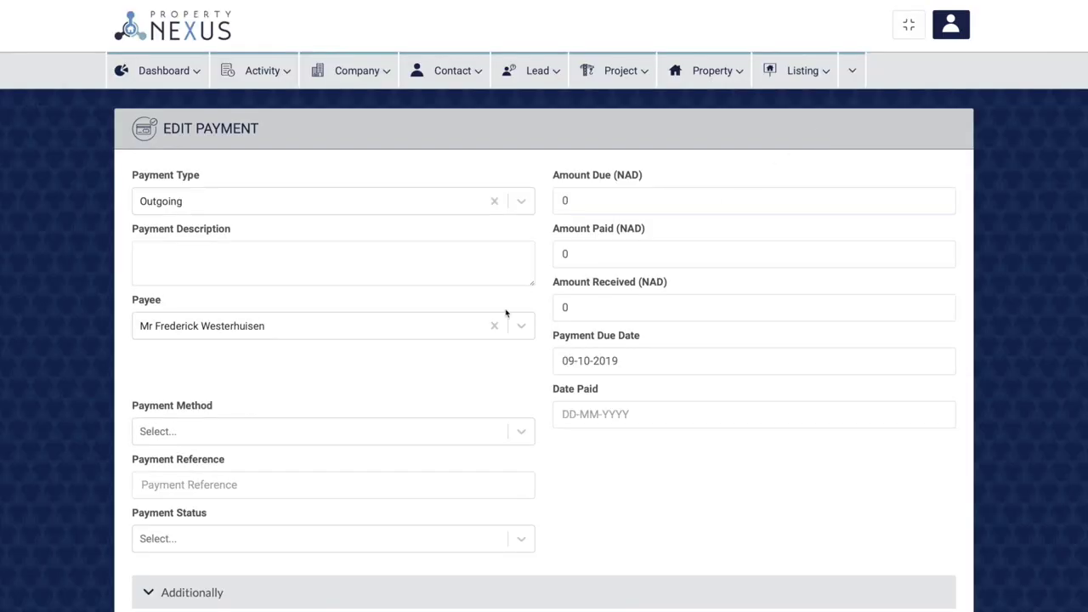
left_click(213, 544)
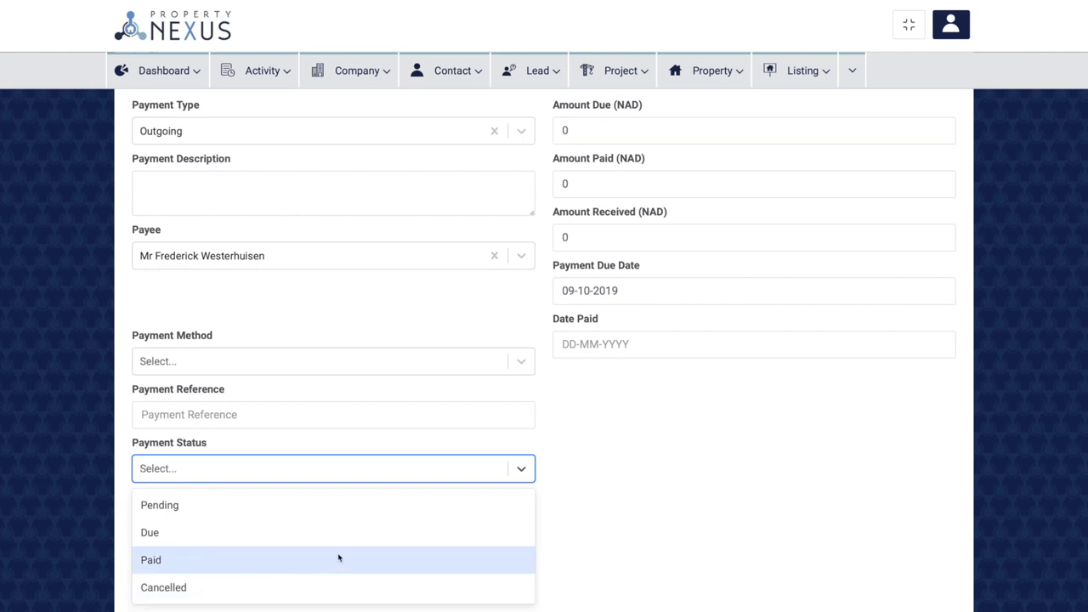
left_click(651, 456)
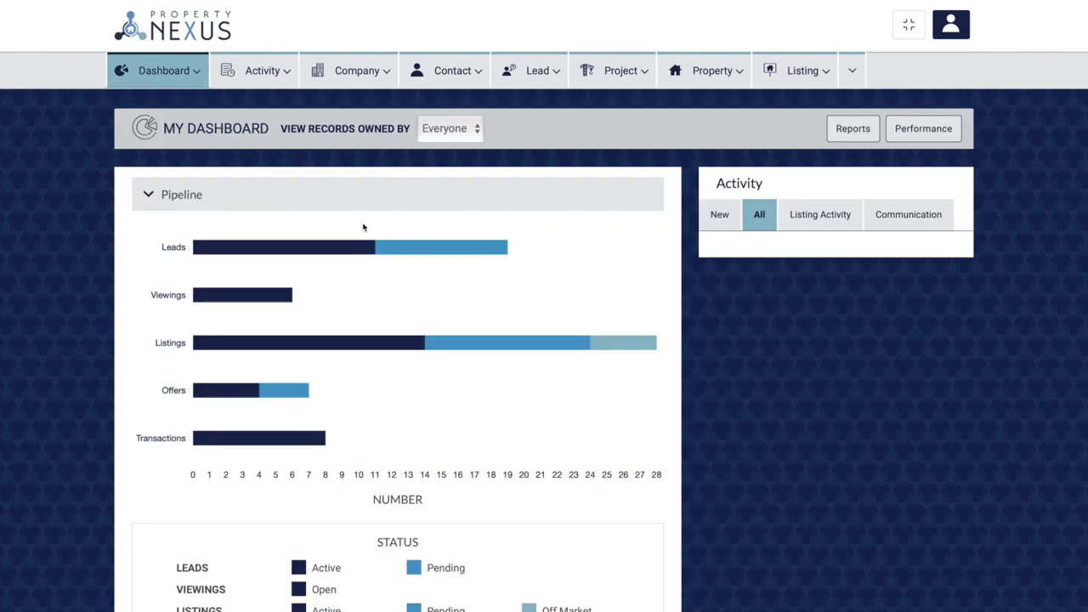
scroll(363, 227, "down", 5)
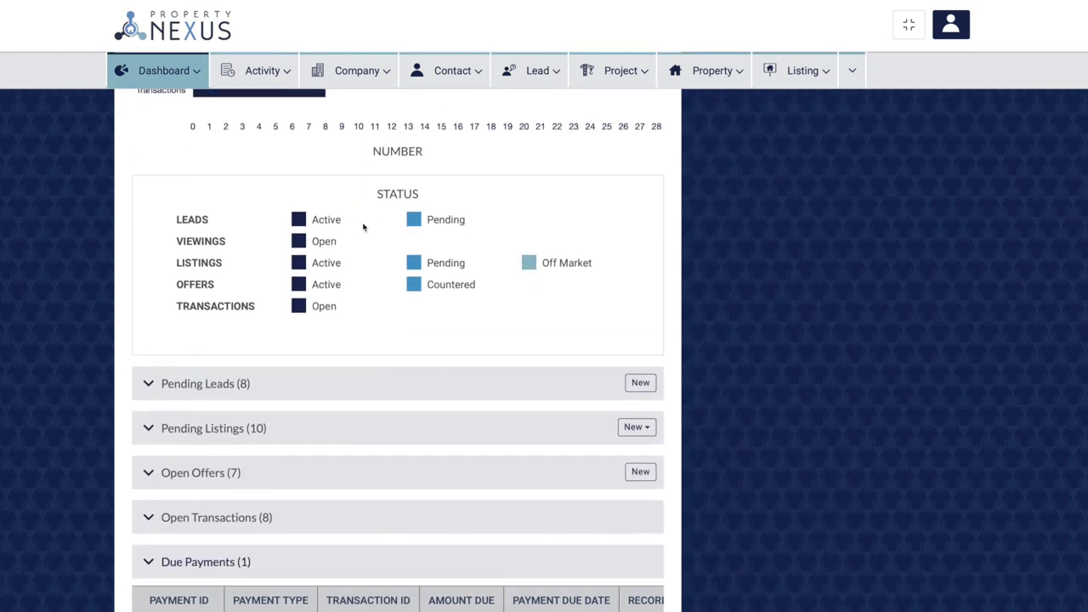
scroll(363, 226, "down", 1)
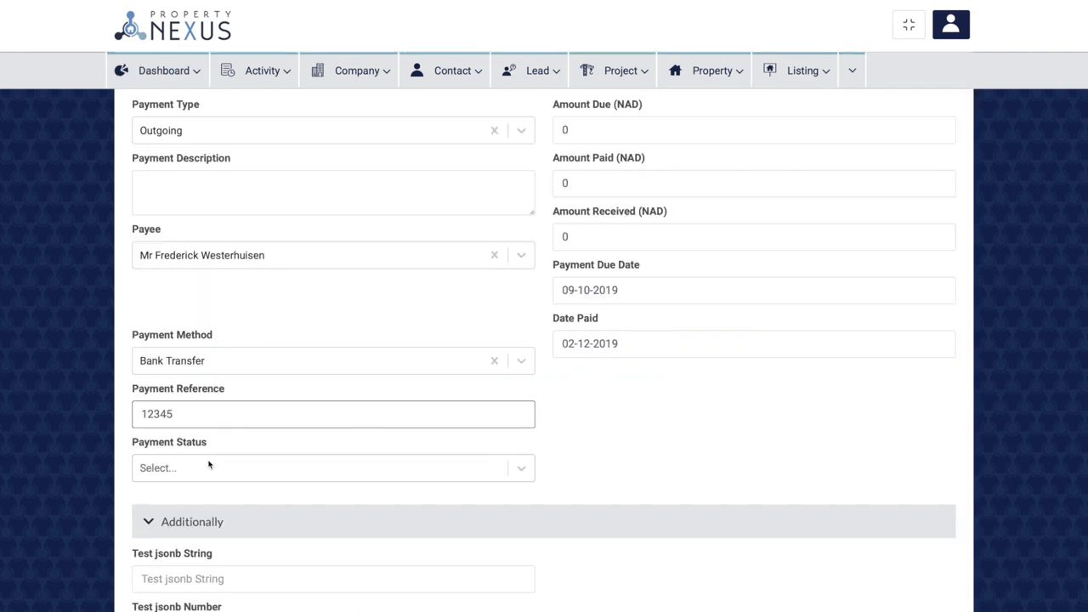
Set payment PM-0000004 to method Bank Transfer, reference 12345, date paid 02-12-2019 and status Paid, and open its file upload.
left_click(207, 467)
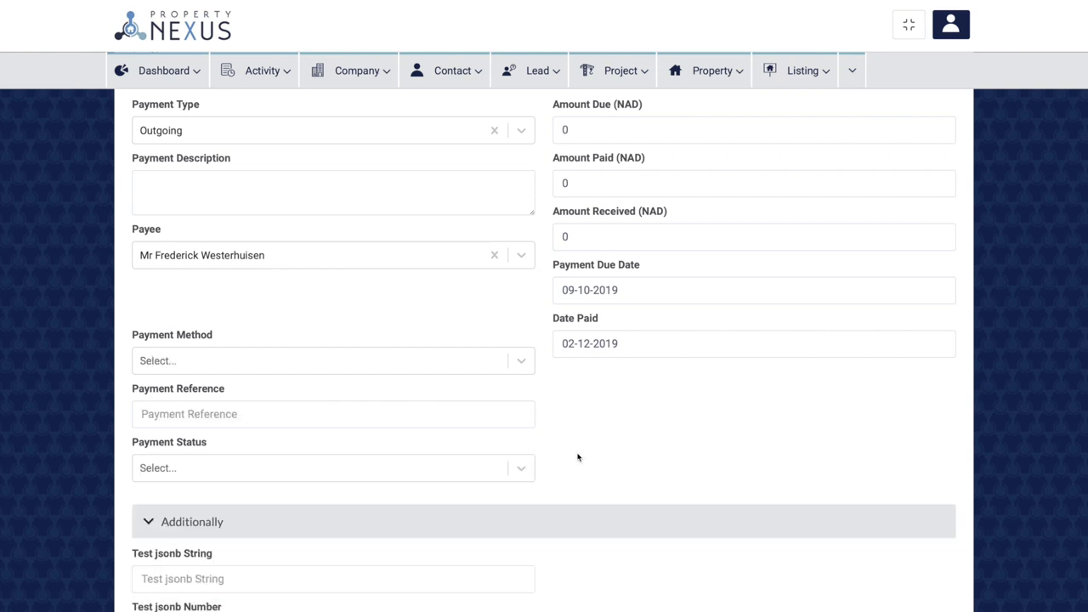
left_click(190, 361)
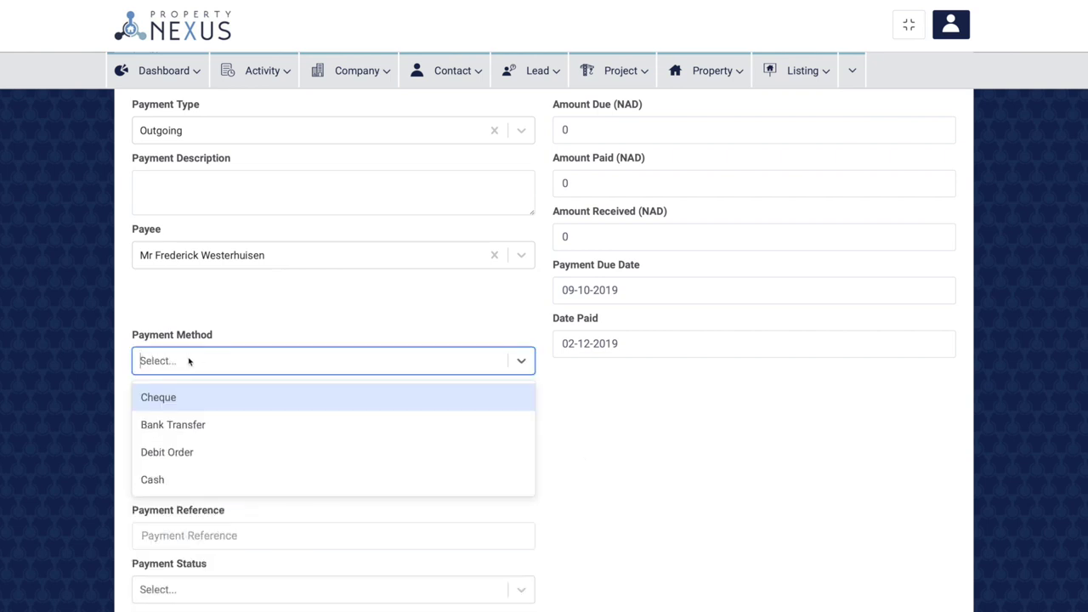
left_click(185, 423)
left_click(186, 415)
type("12345")
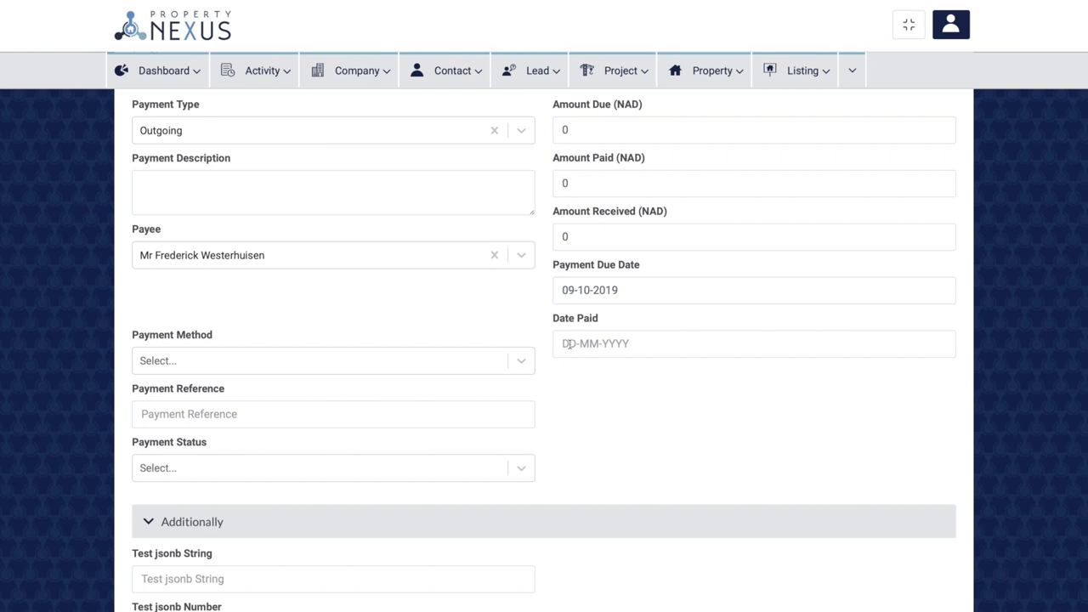
left_click(565, 343)
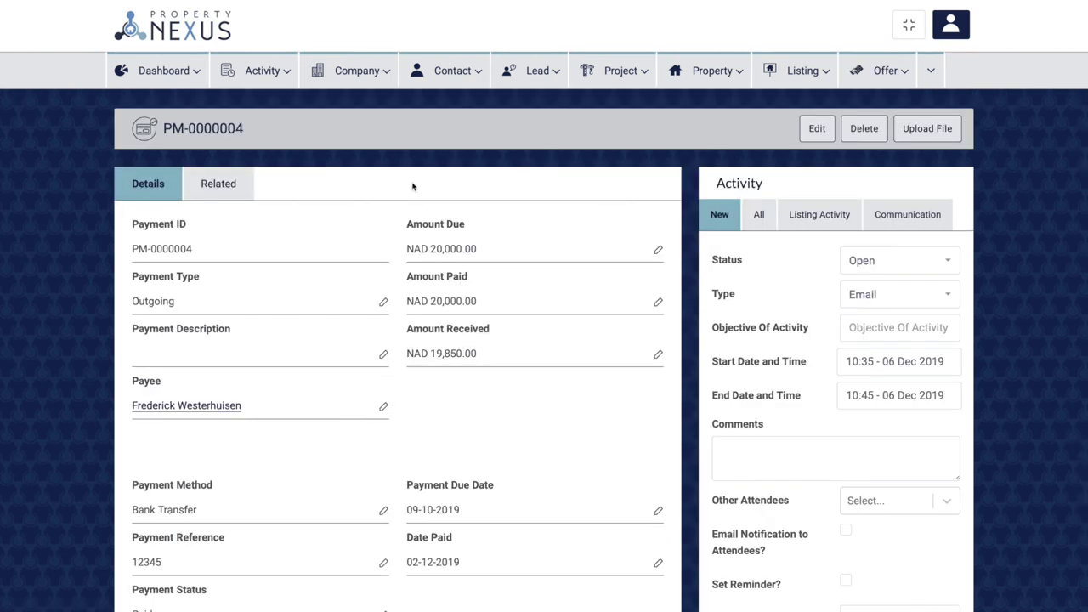
left_click(945, 130)
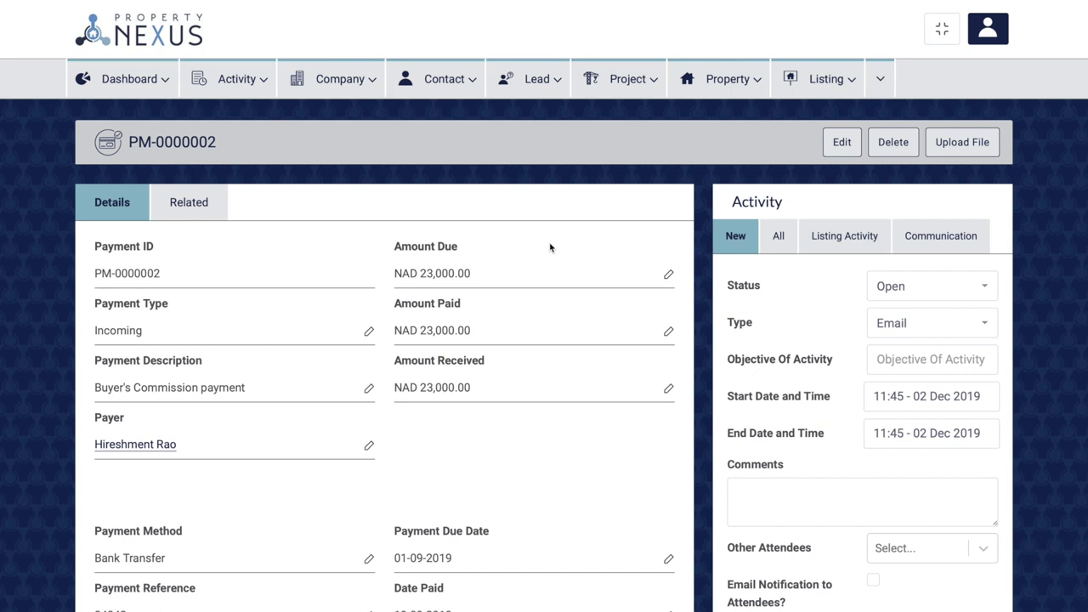
Examine the amount due, amount paid and amount received fields of incoming payment PM-0000002.
left_click(404, 246)
left_click_drag(404, 246, 460, 248)
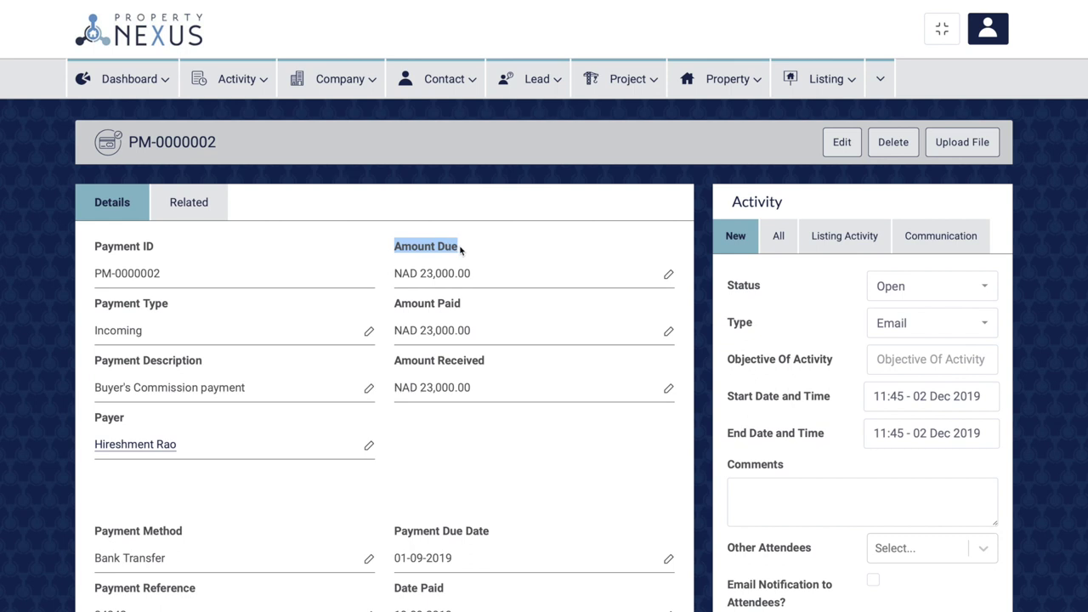
left_click(460, 248)
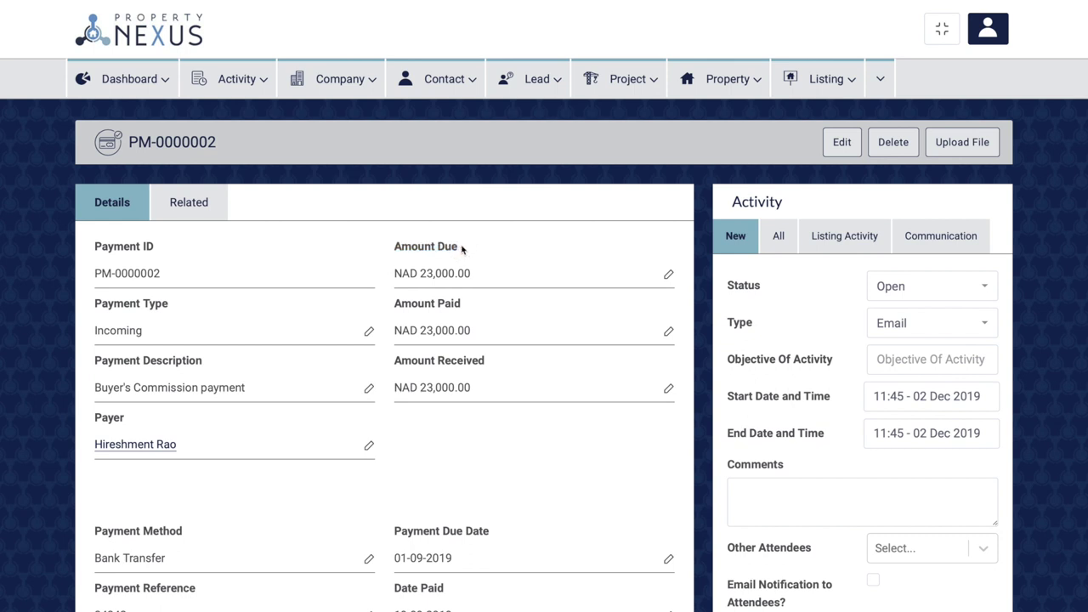
left_click_drag(396, 304, 464, 310)
left_click(464, 309)
left_click_drag(395, 363, 489, 365)
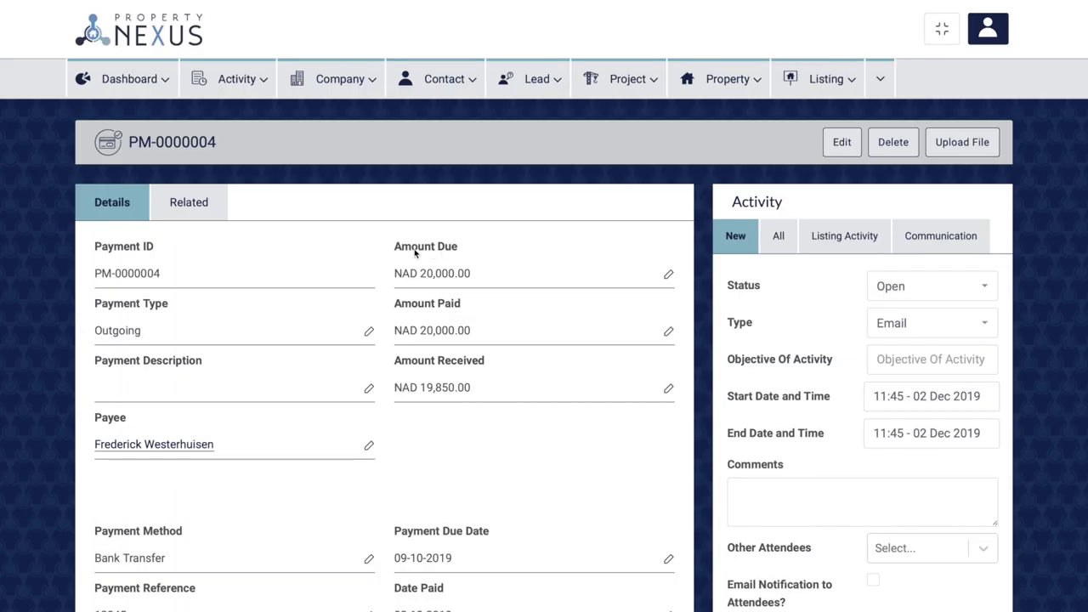
Examine the amount due, amount paid and amount received fields of outgoing payment PM-0000004.
left_click(391, 247)
left_click_drag(391, 246, 462, 251)
left_click(463, 251)
left_click(400, 303)
left_click_drag(400, 304, 465, 308)
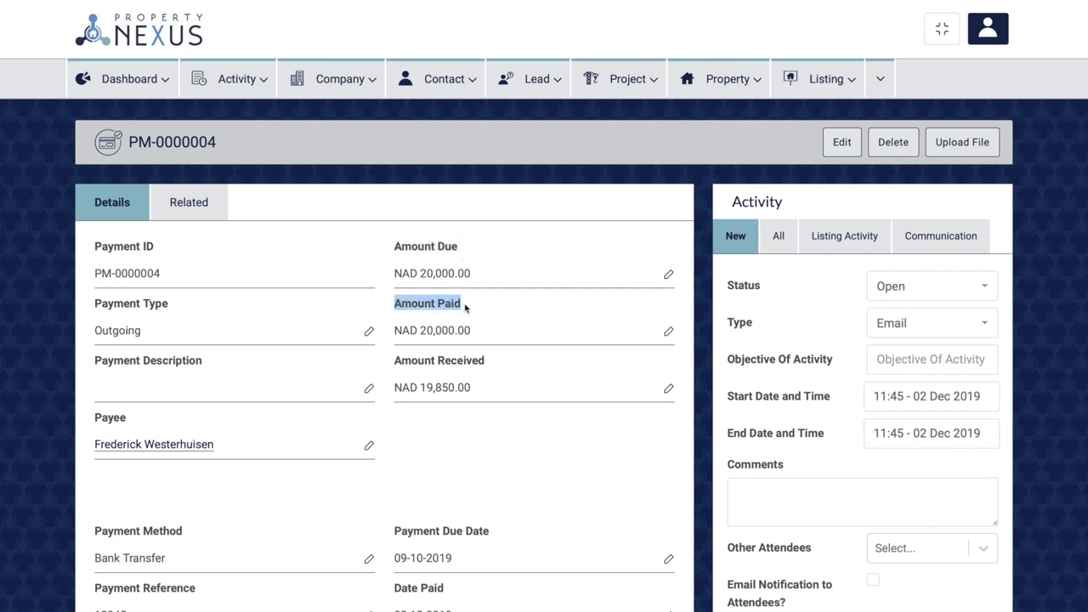
left_click(463, 304)
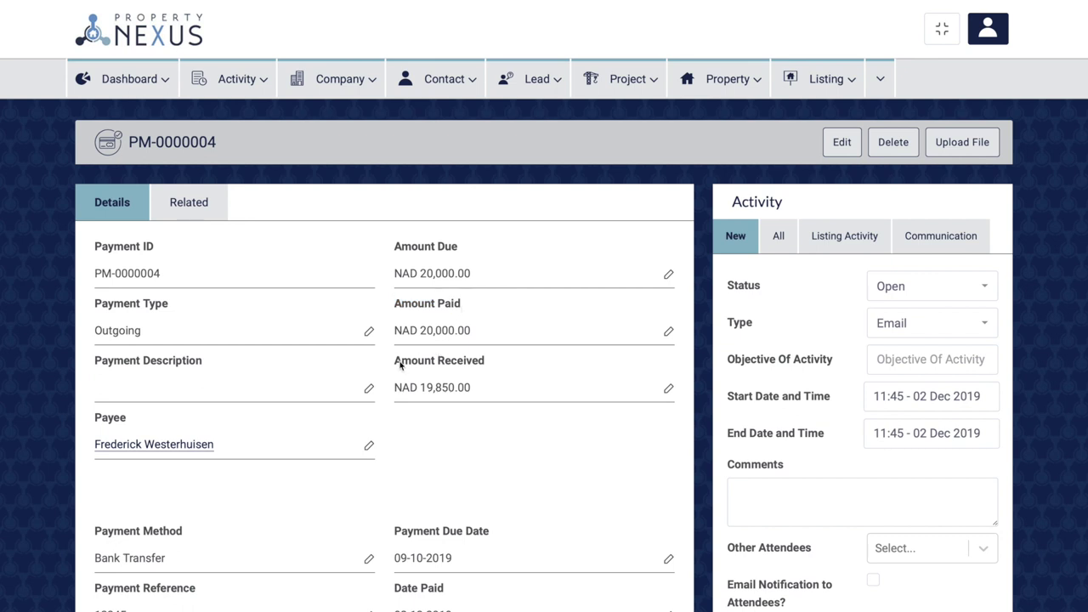
left_click_drag(396, 362, 491, 366)
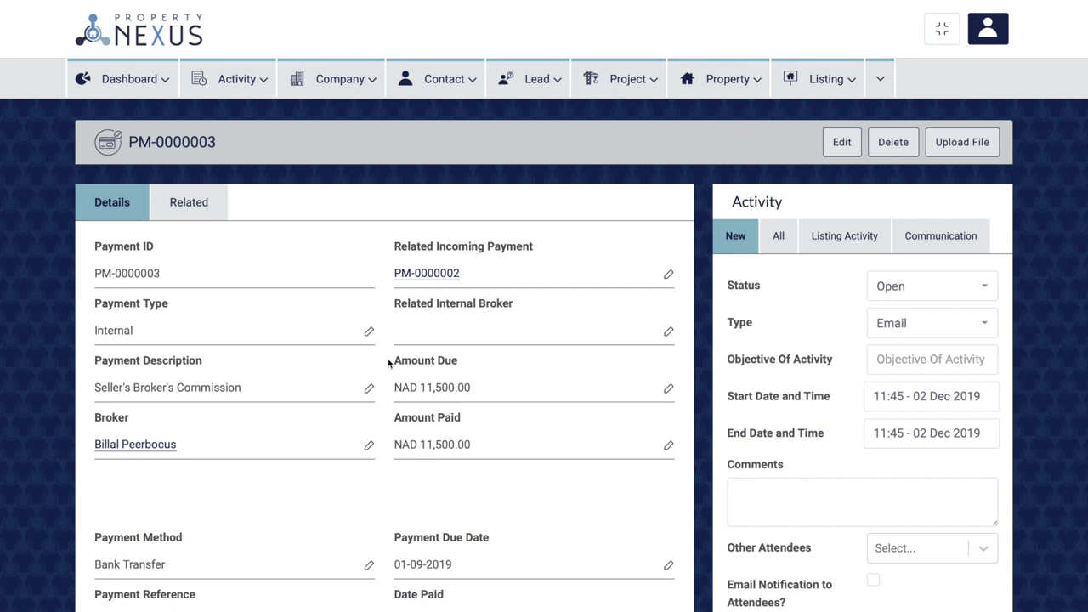
Examine the amount due and amount paid fields of internal payment PM-0000003.
left_click_drag(393, 361, 464, 367)
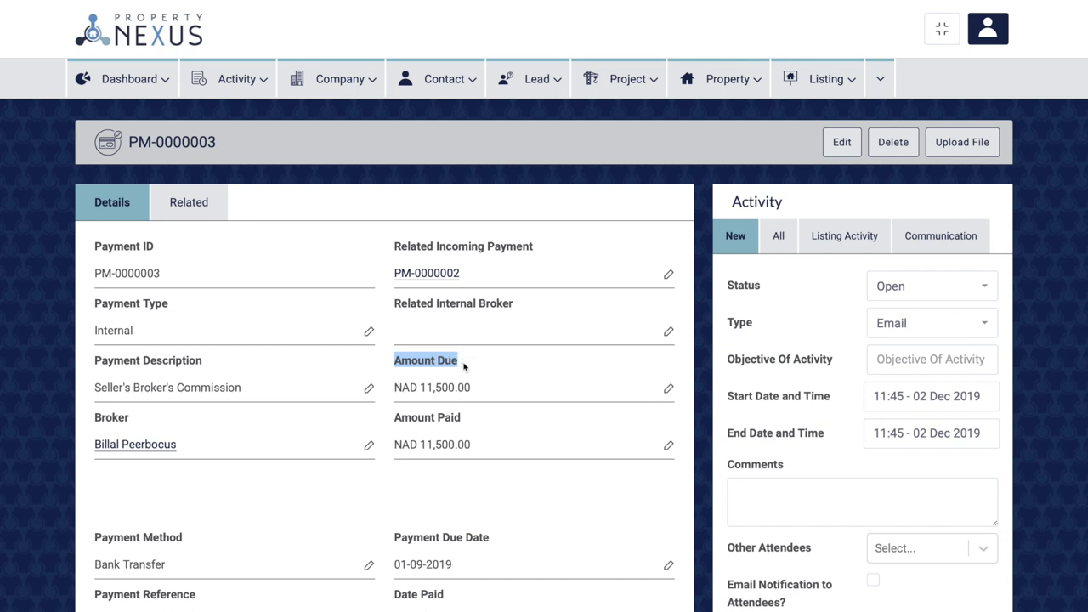
left_click(464, 368)
left_click_drag(394, 418, 464, 420)
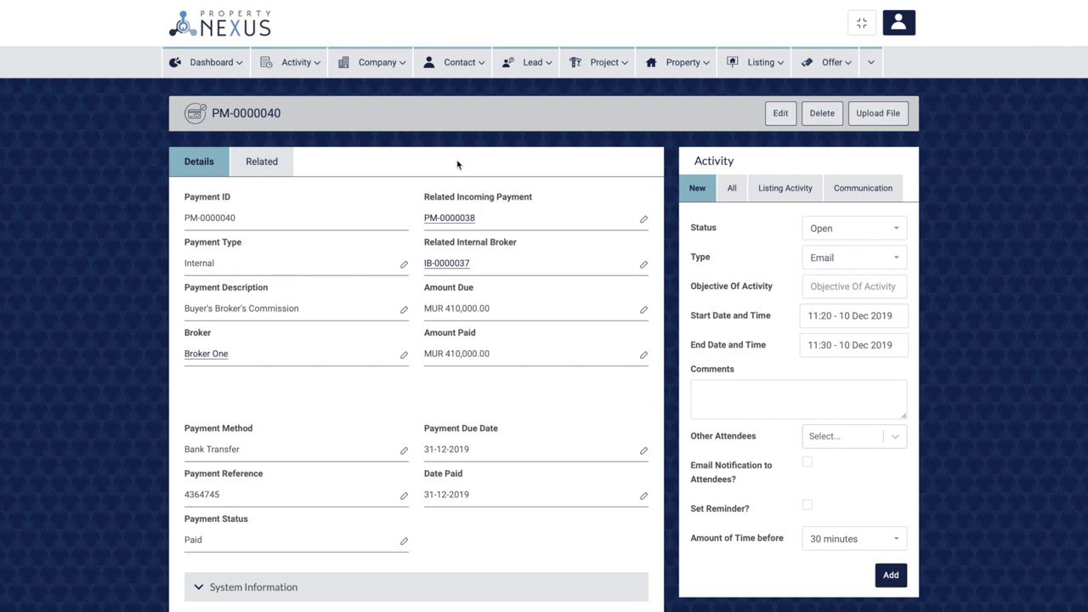
Examine the amount due of internal payment PM-0000040 and the commission paid of its related internal broker IB-0000037, and return to the payment.
left_click_drag(425, 246, 525, 241)
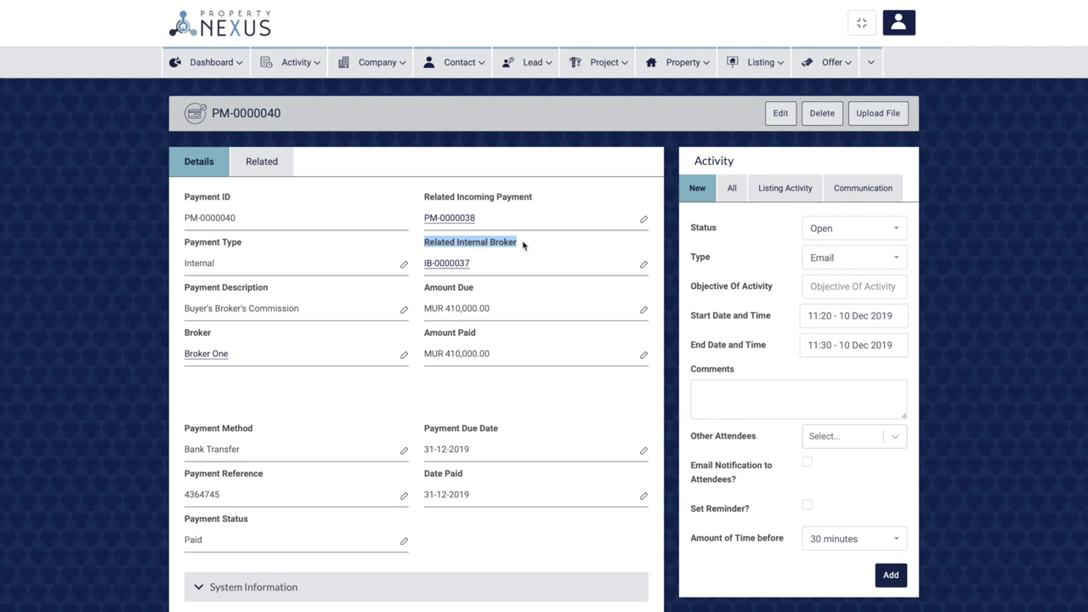
left_click(522, 245)
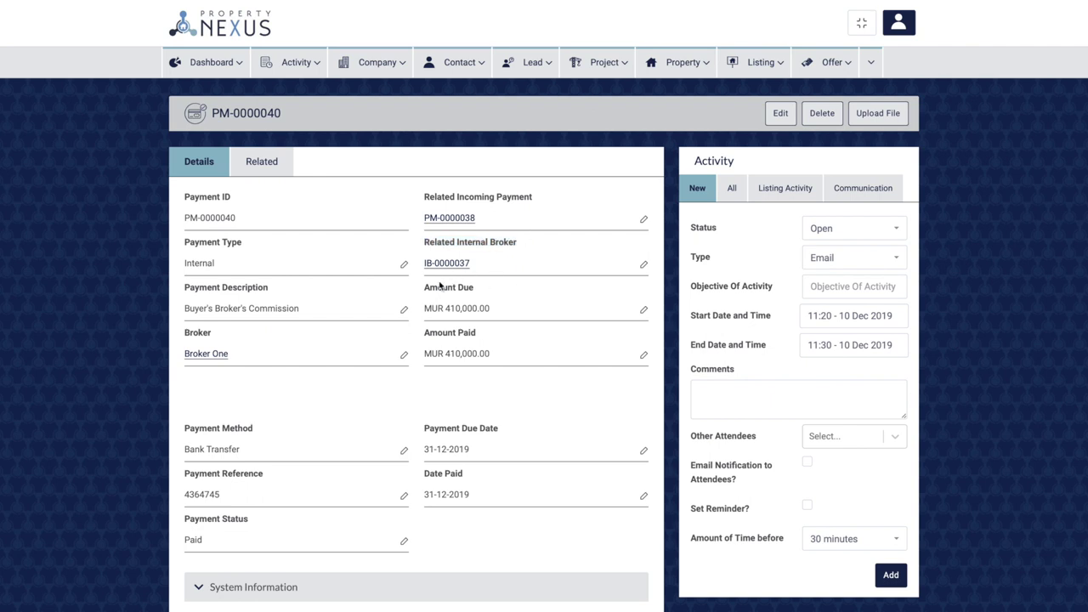
left_click_drag(426, 291, 477, 293)
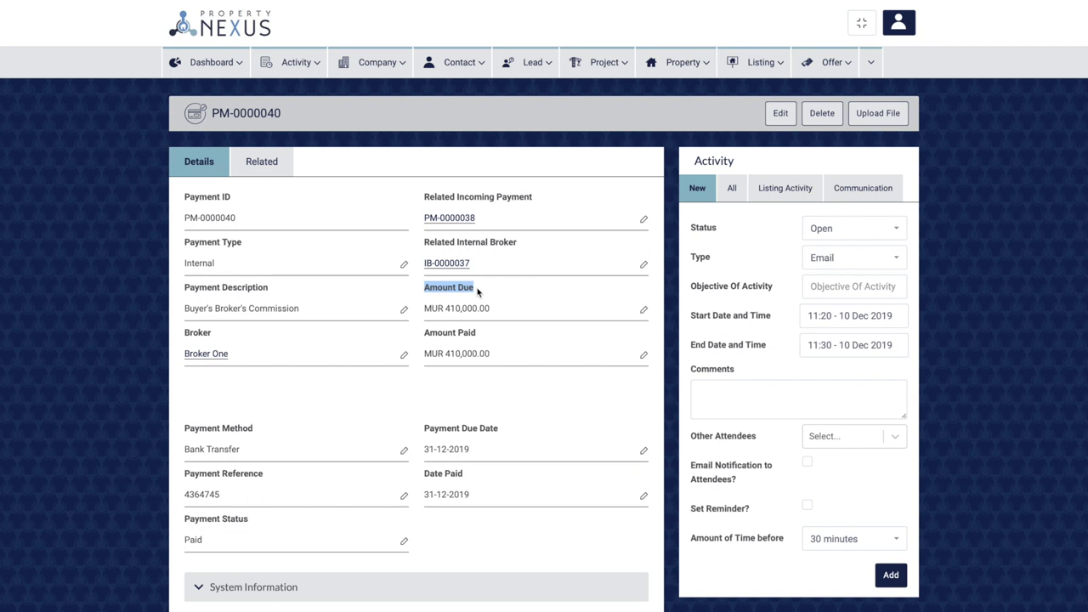
left_click(447, 262)
left_click_drag(426, 288, 498, 288)
key("alt+Left")
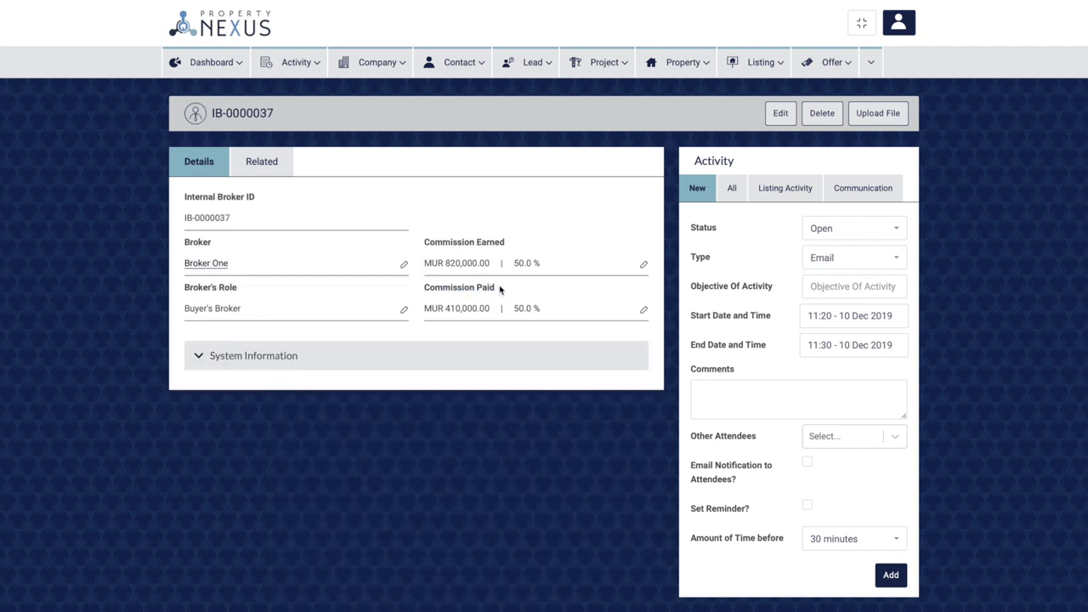
Open the related incoming payment of PM-0000040 and examine its payment status.
left_click_drag(424, 197, 537, 198)
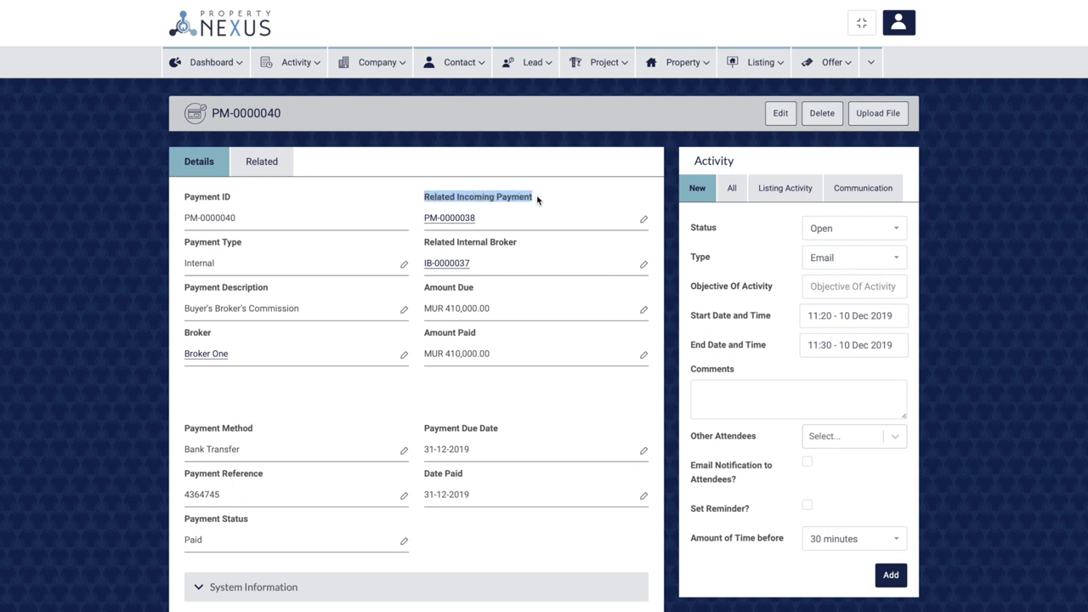
left_click(449, 217)
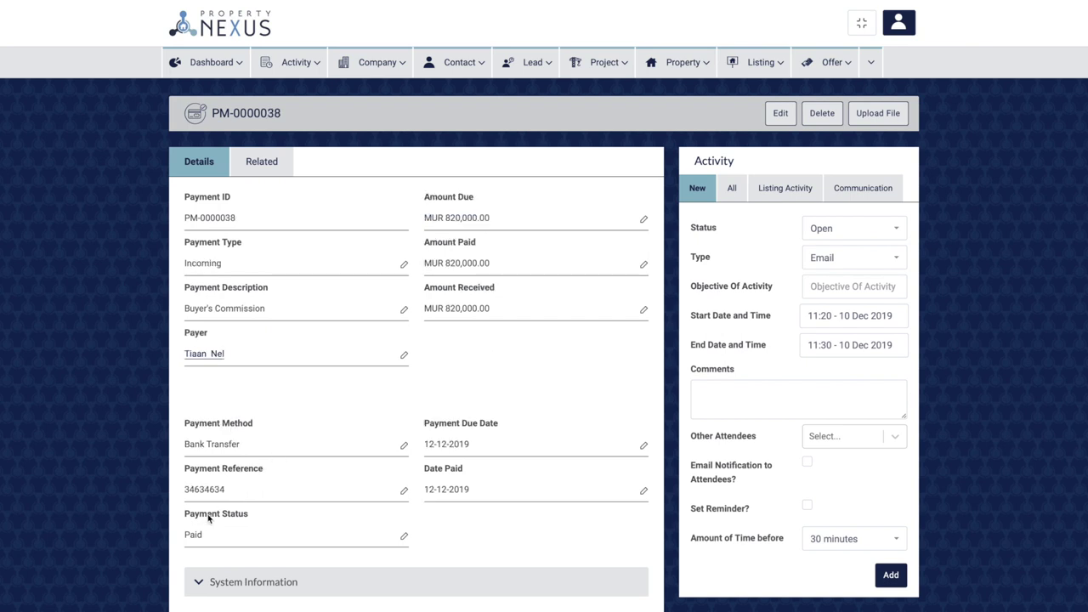
left_click(185, 537)
left_click_drag(185, 536, 205, 538)
left_click(205, 538)
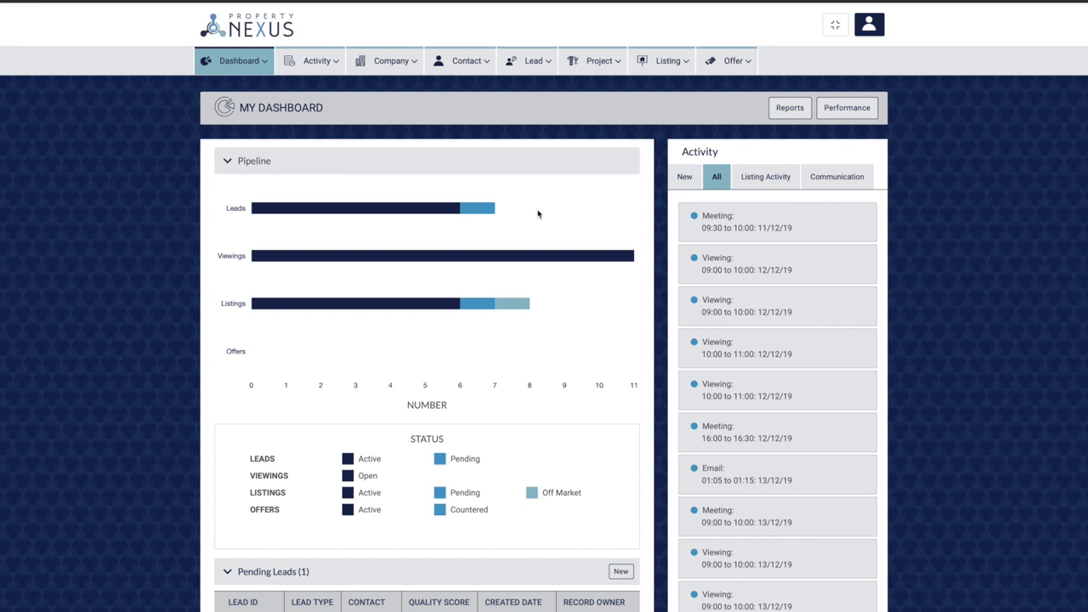
Open My Dashboard and examine the pipeline chart's leads, viewings and listings bars and the pending leads and listings sections.
left_click(237, 63)
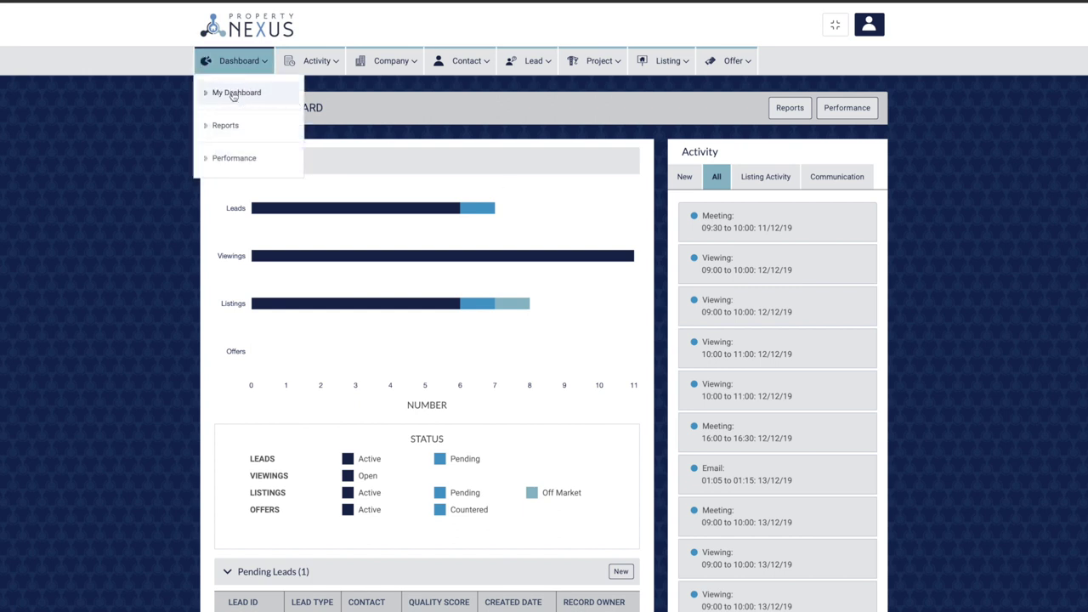
left_click(233, 94)
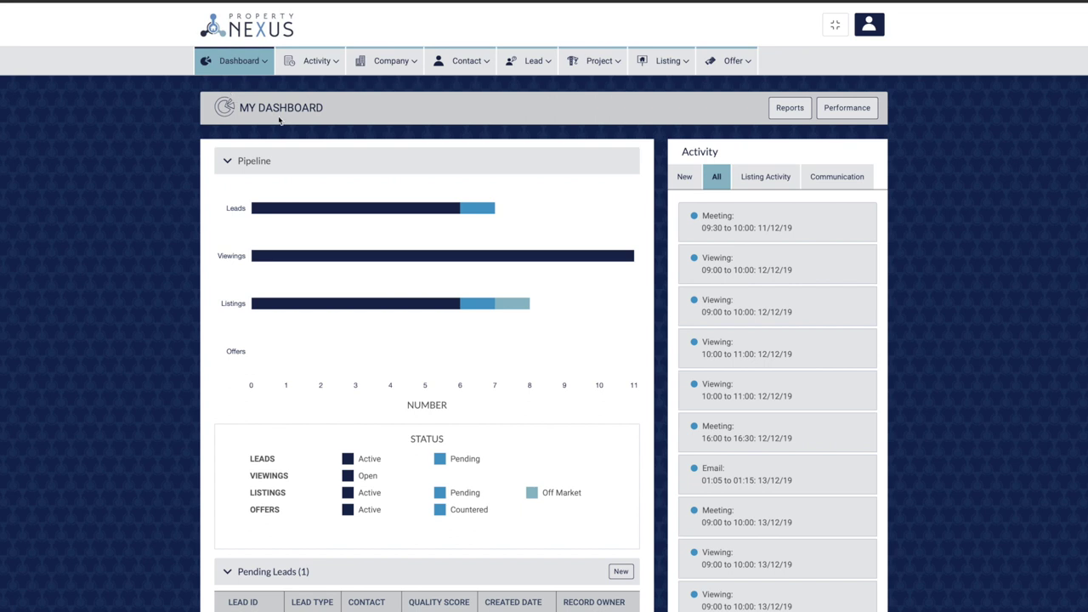
mouse_move(369, 209)
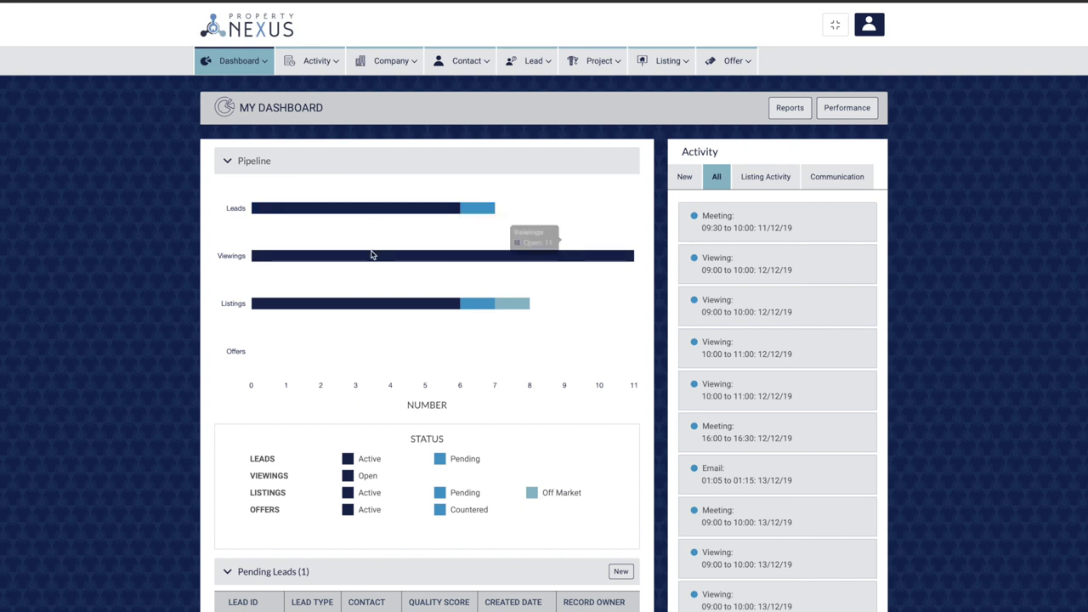
mouse_move(371, 255)
mouse_move(371, 305)
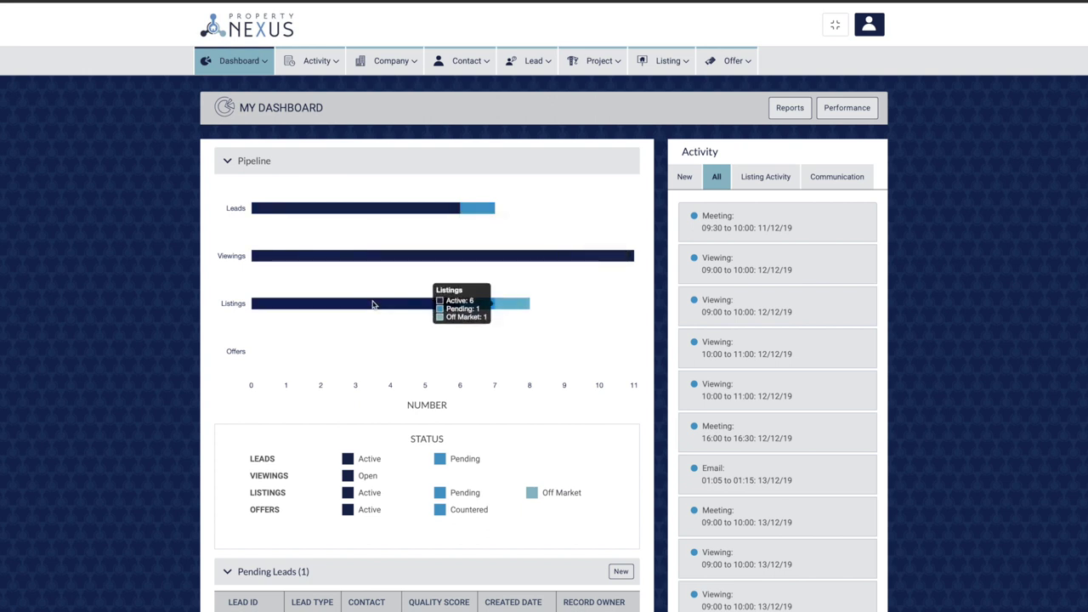
scroll(371, 304, "down", 3)
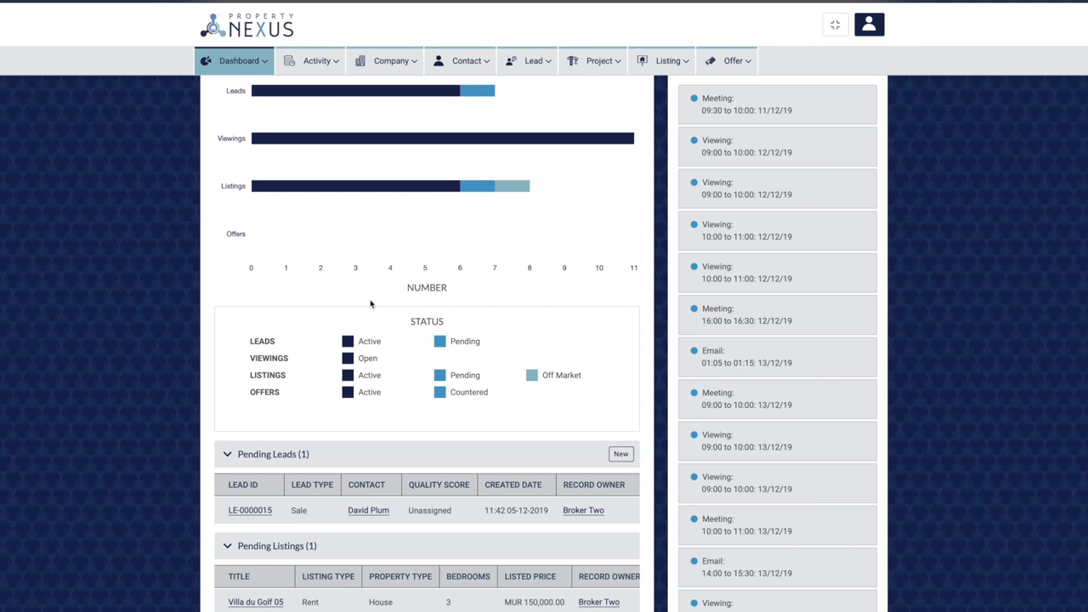
Examine the dashboard's status legend and the pending leads, pending listings and open offers sections.
scroll(370, 303, "down", 1)
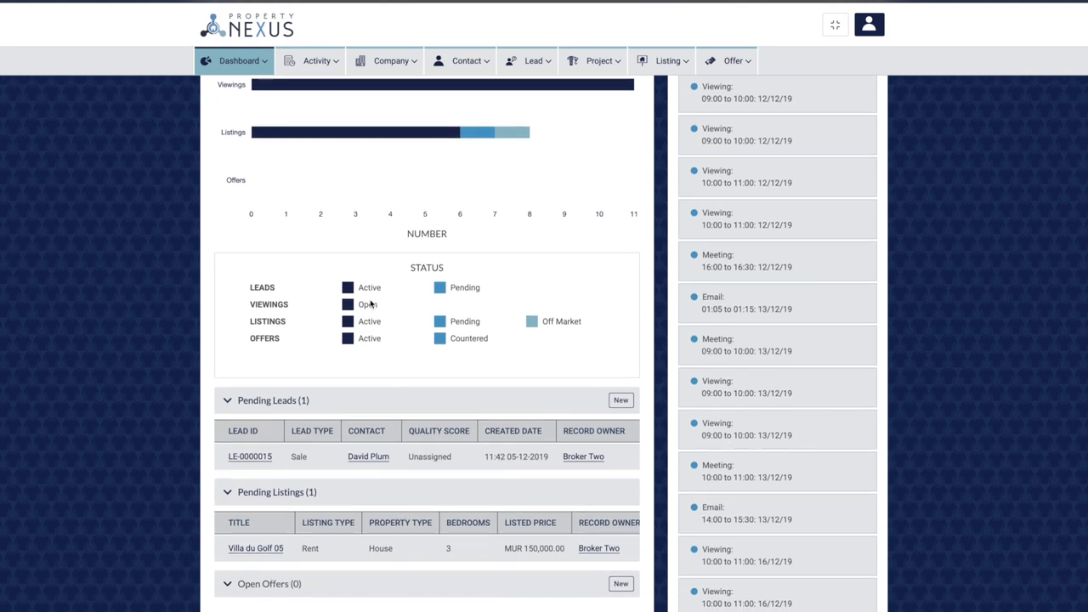
scroll(370, 297, "down", 1)
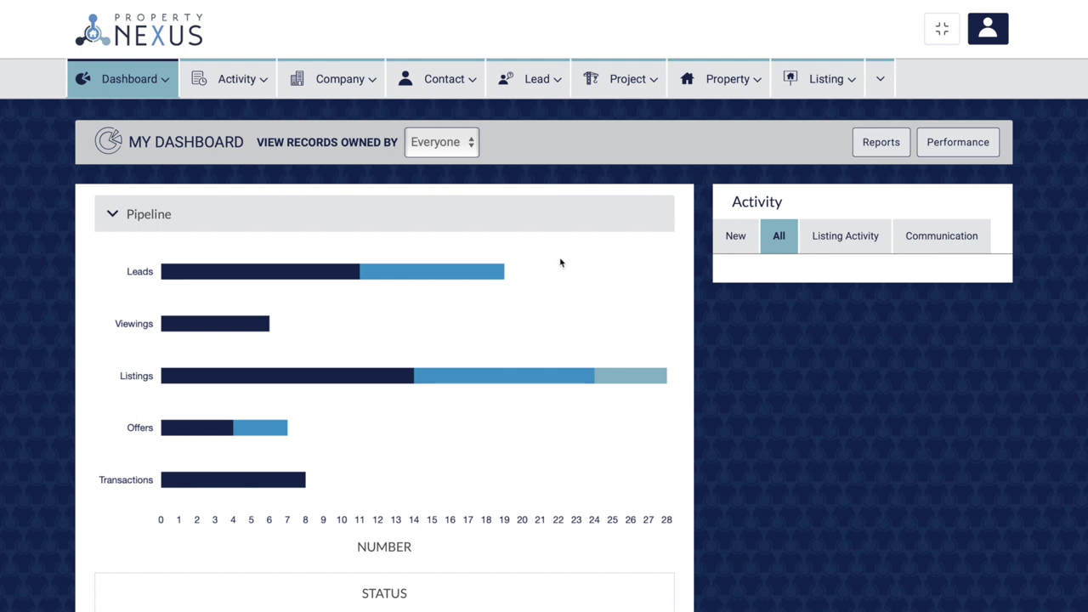
Open the dashboard reports and set the report to view Contacts.
left_click(163, 98)
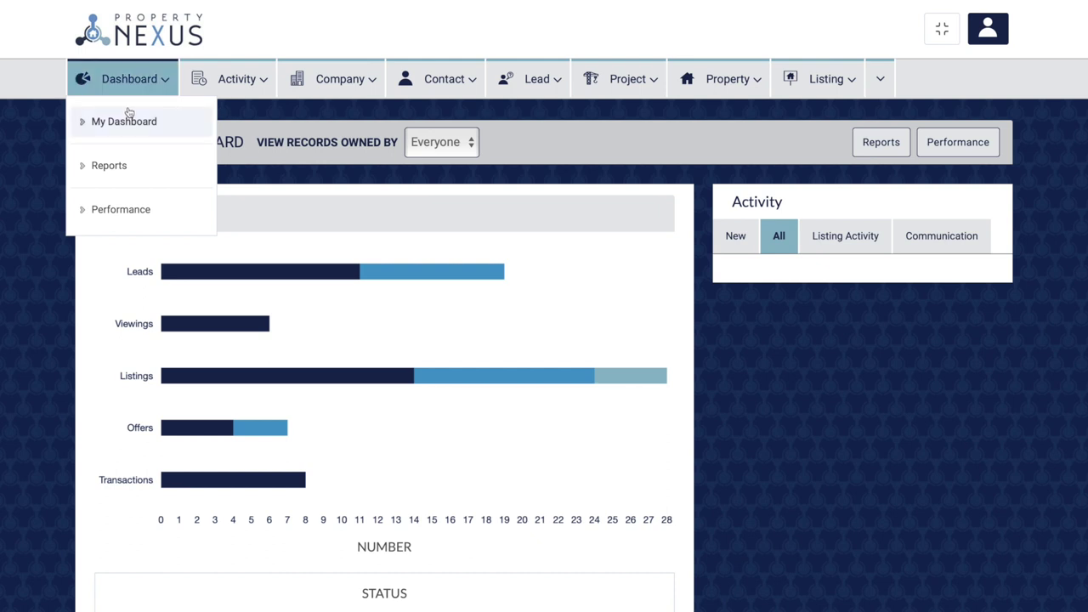
left_click(123, 170)
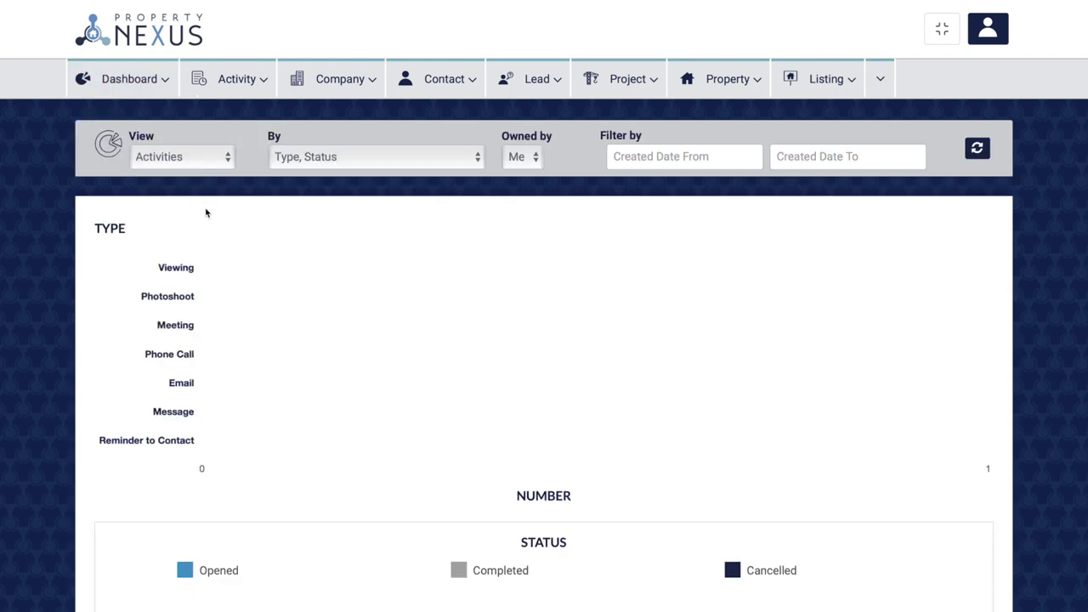
left_click(195, 160)
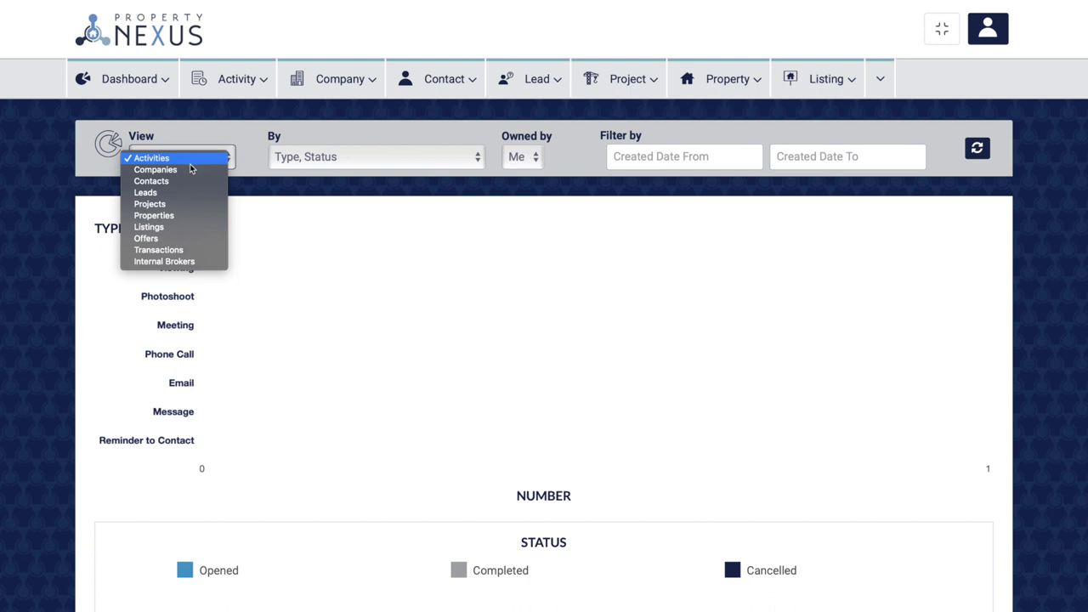
left_click(188, 182)
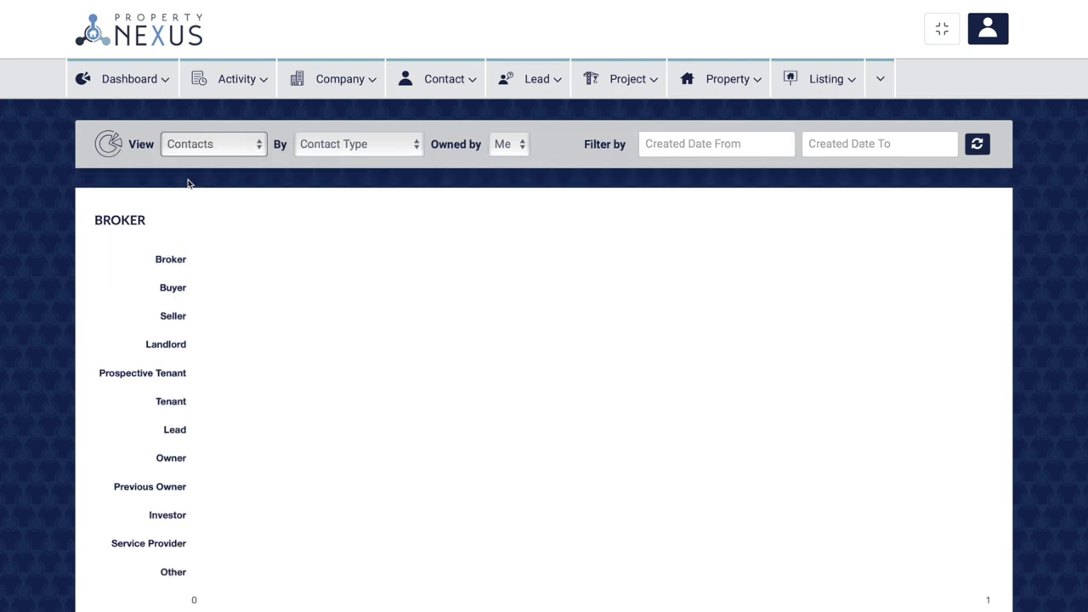
Break the contacts report down by Broker, Contact Type, with records owned by Everyone.
left_click(324, 154)
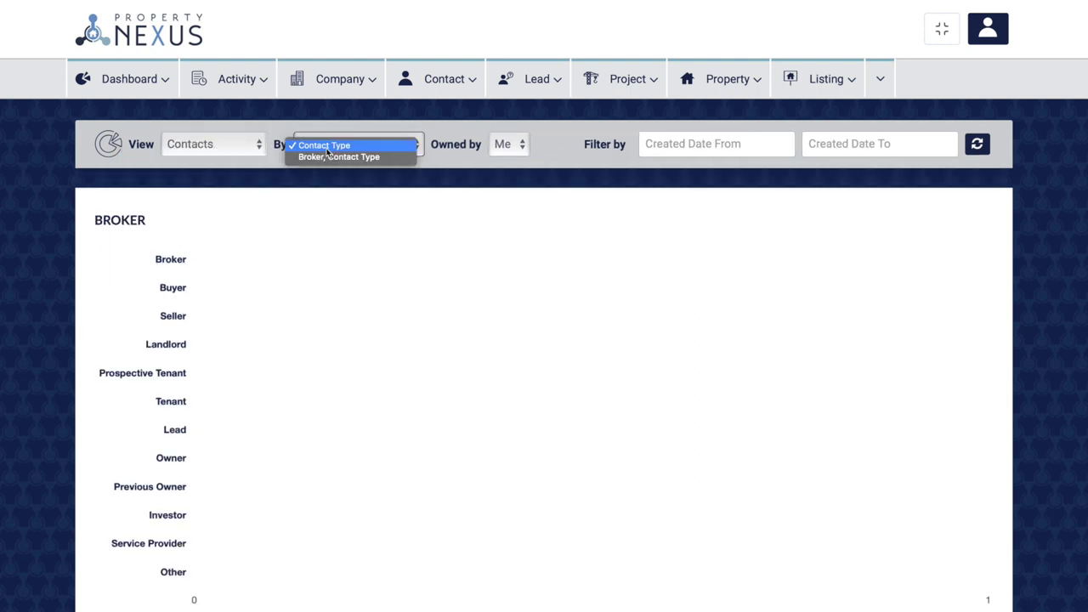
left_click(325, 156)
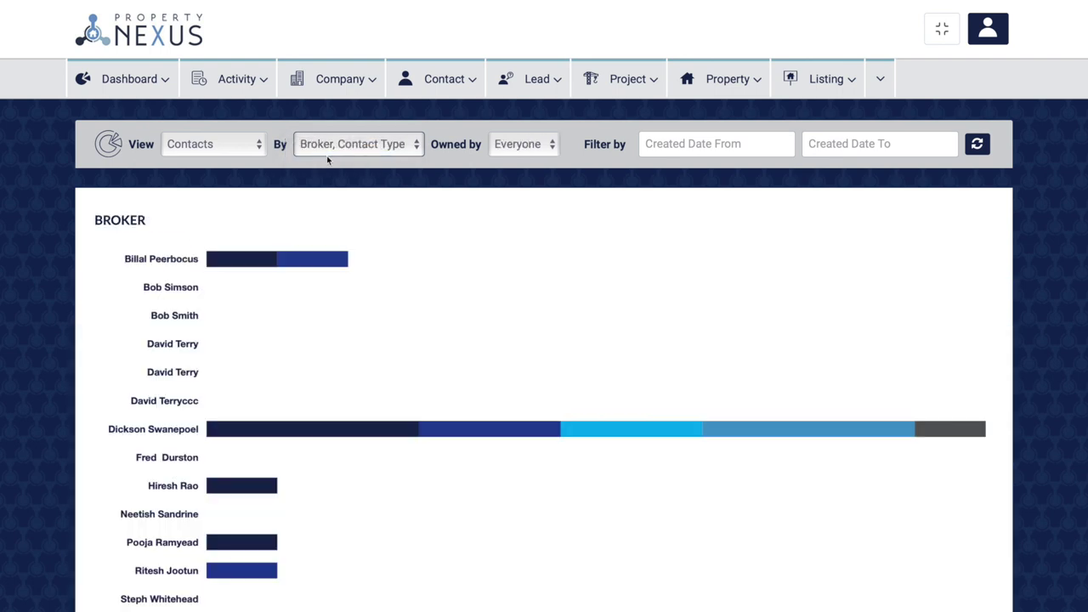
left_click(497, 150)
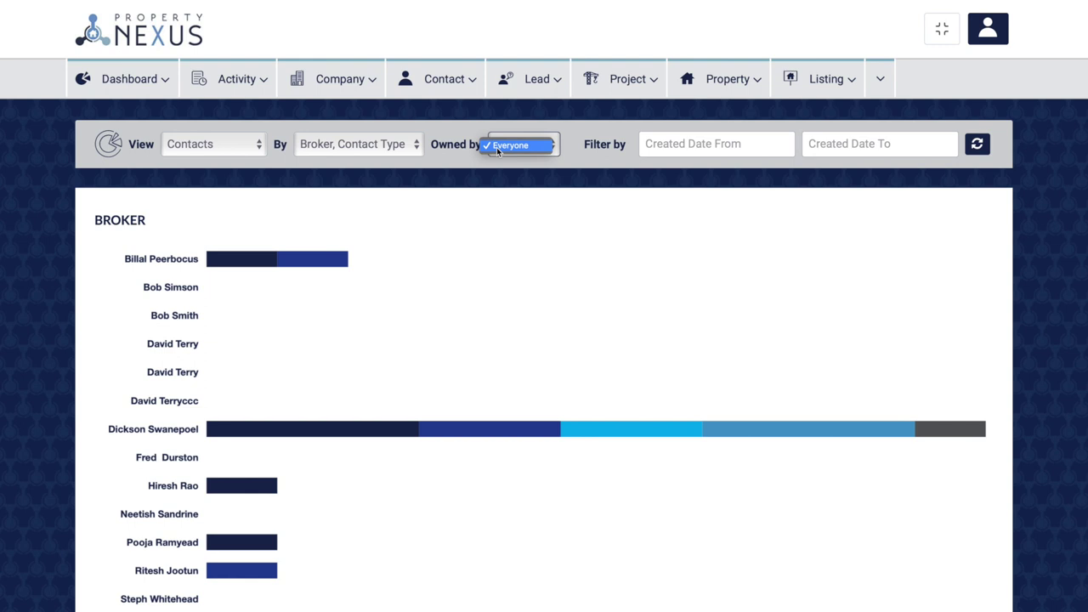
left_click(496, 147)
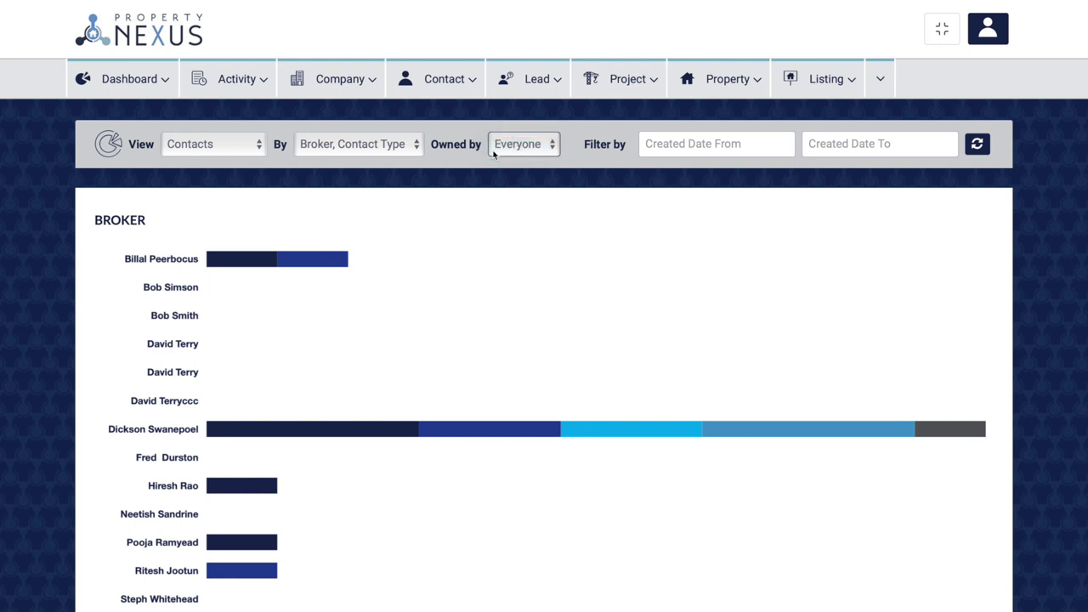
Filter the contacts report to created dates from 22-11-2019 to 30-11-2019.
left_click(659, 145)
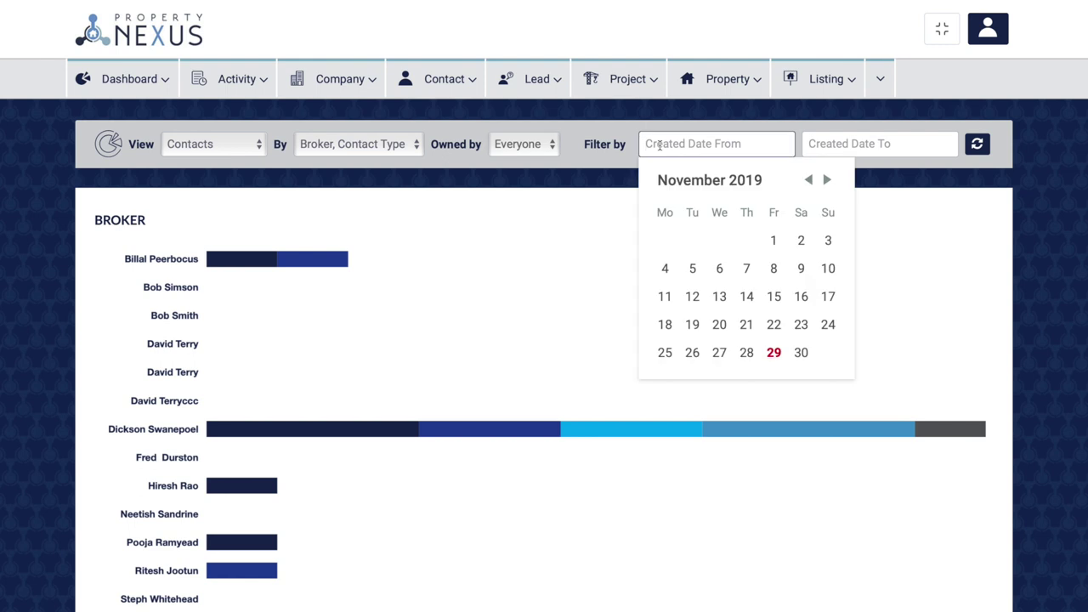
left_click(772, 324)
left_click(828, 151)
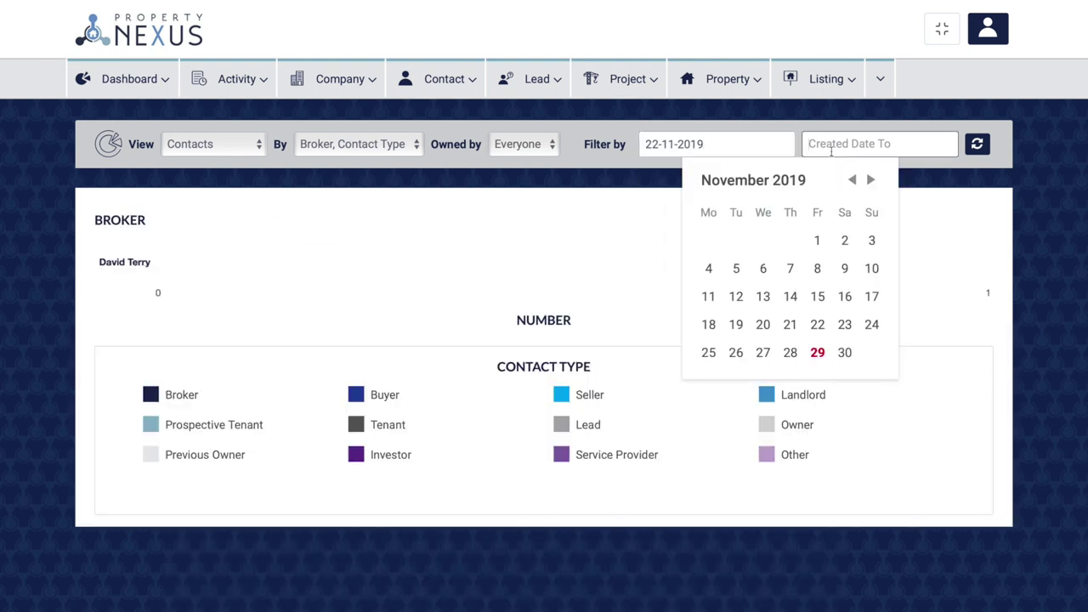
left_click(842, 352)
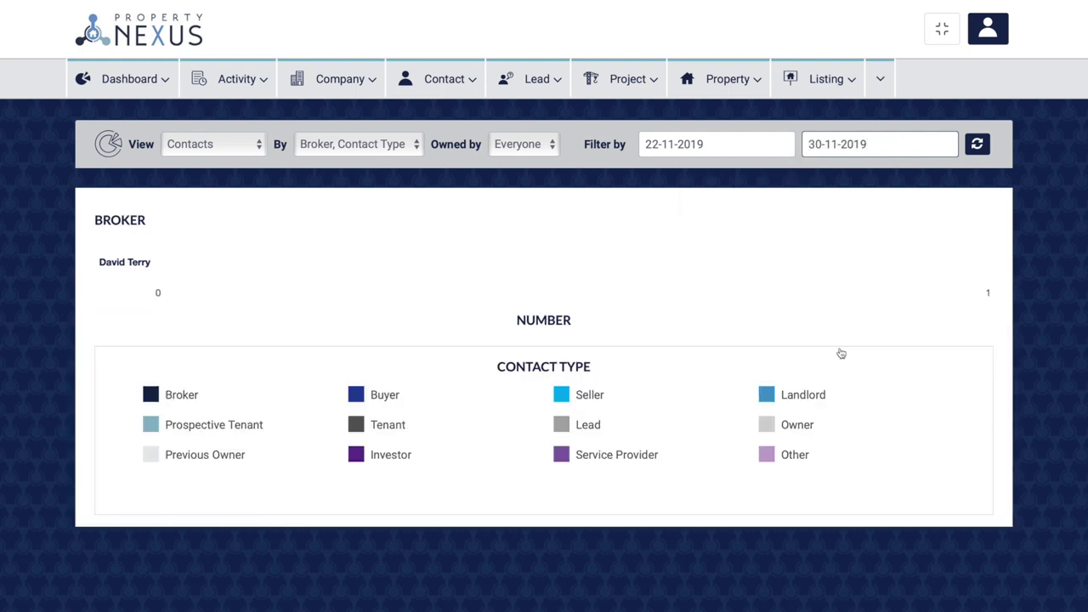